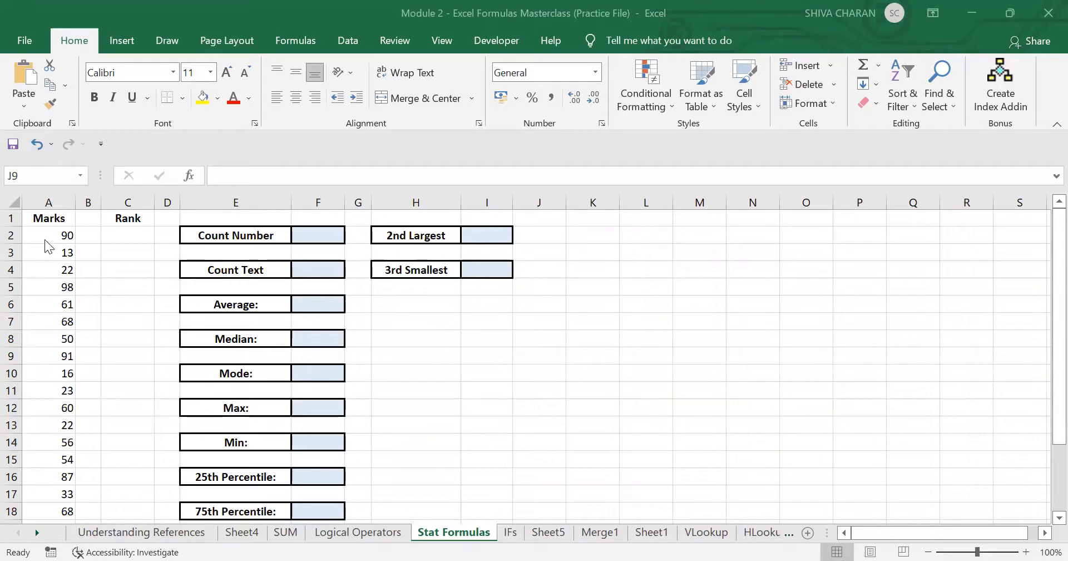
left_click(47, 238)
left_click(53, 304)
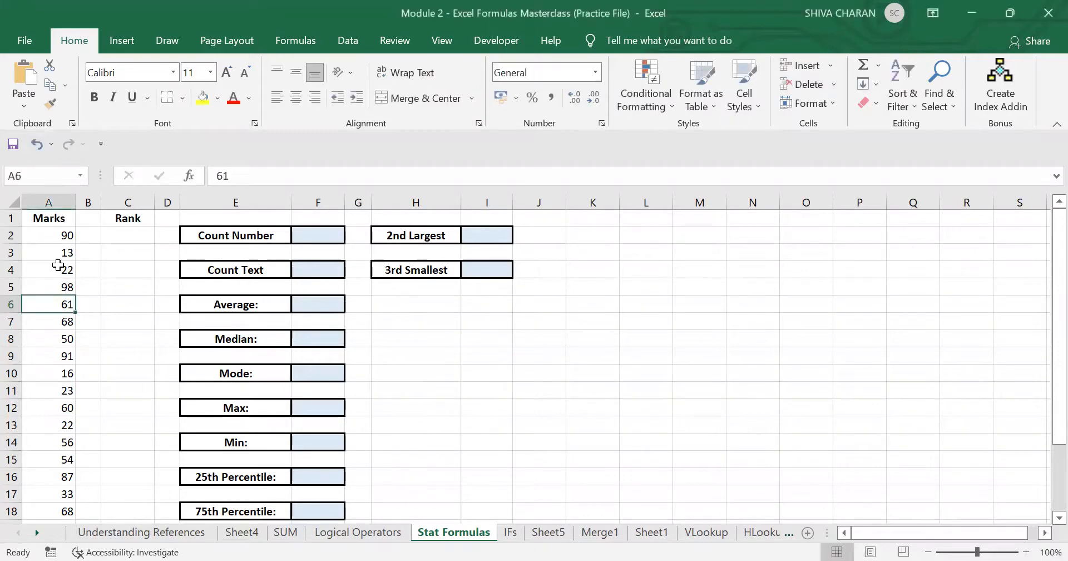
left_click(48, 238)
left_click(57, 270)
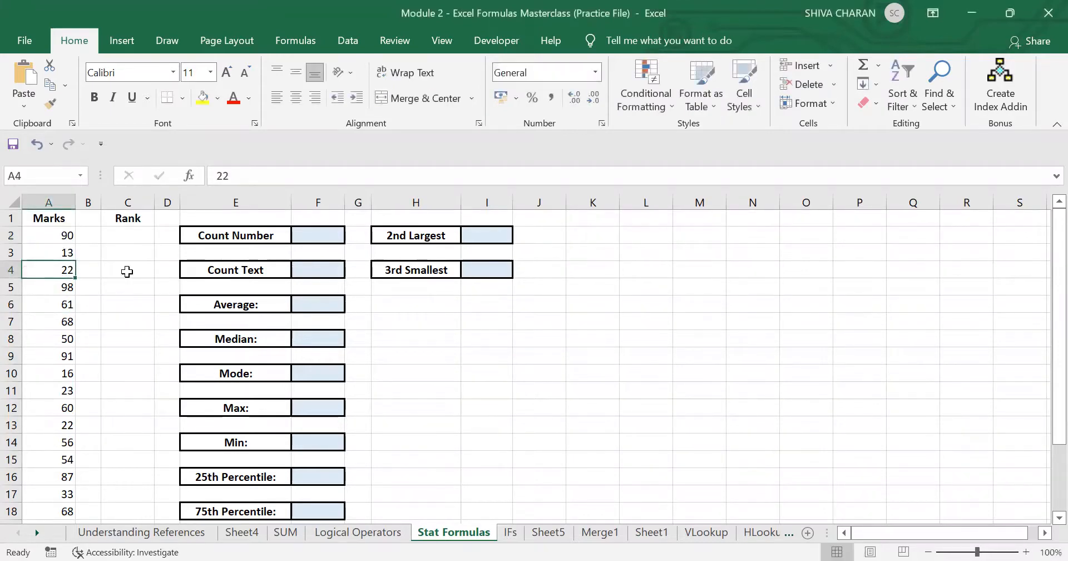
Step: Enter a COUNT formula over the marks in A2:A20 in the Count Number result cell F2
left_click(322, 232)
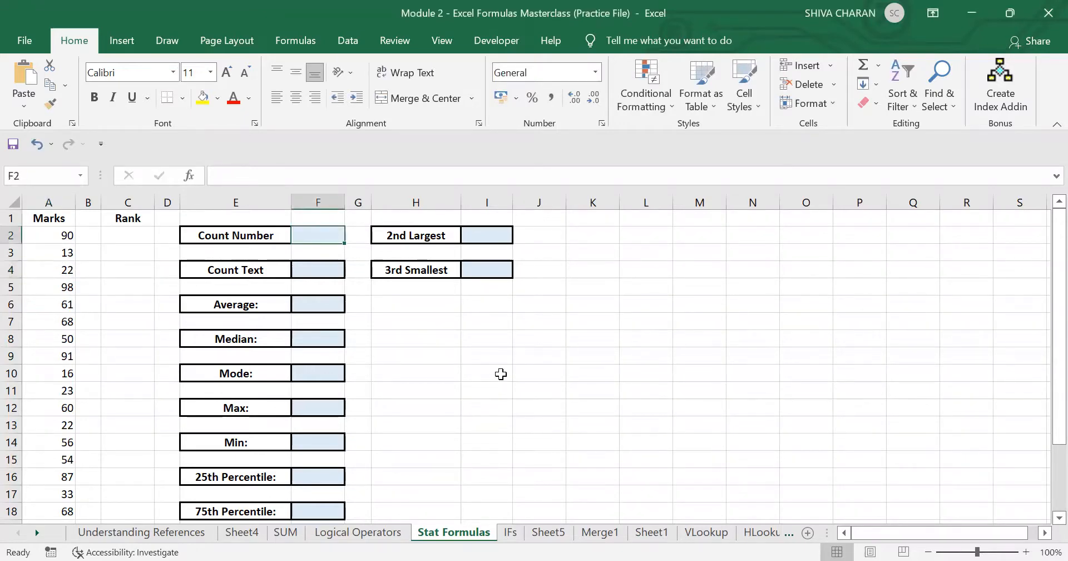
type("=")
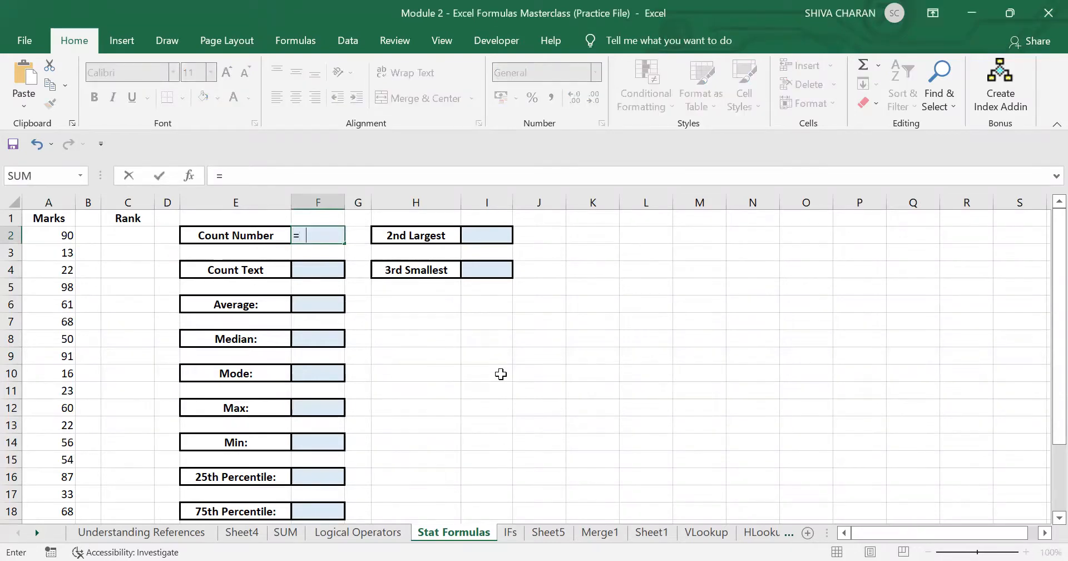
type("COUNT")
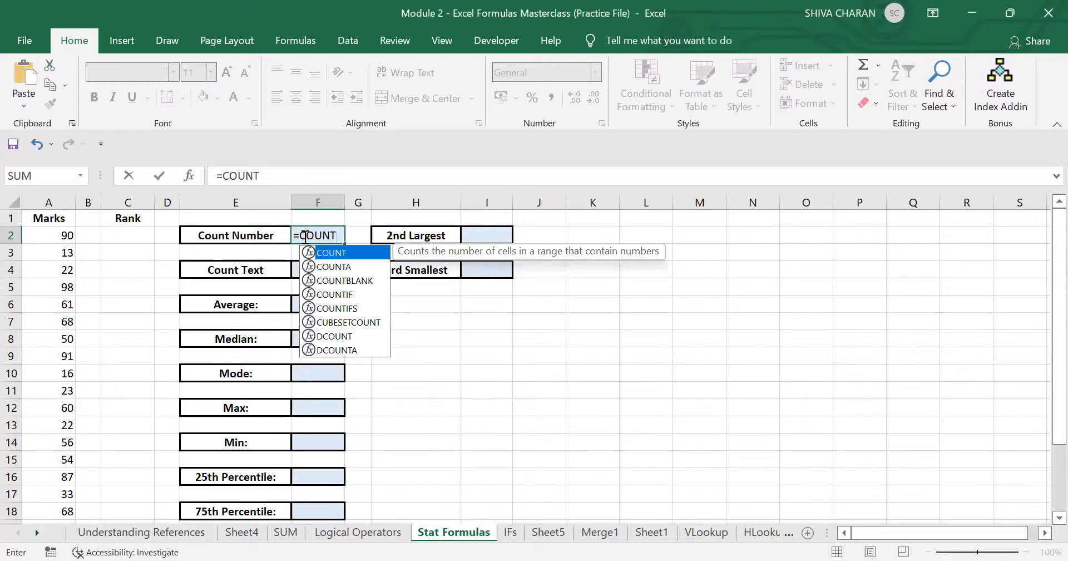
left_click(345, 237)
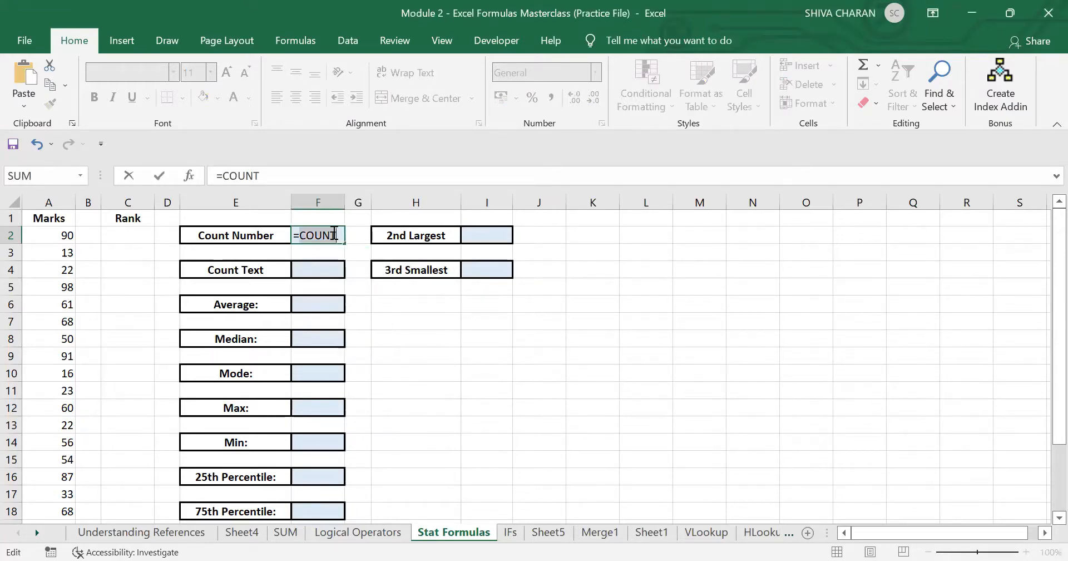
type("(")
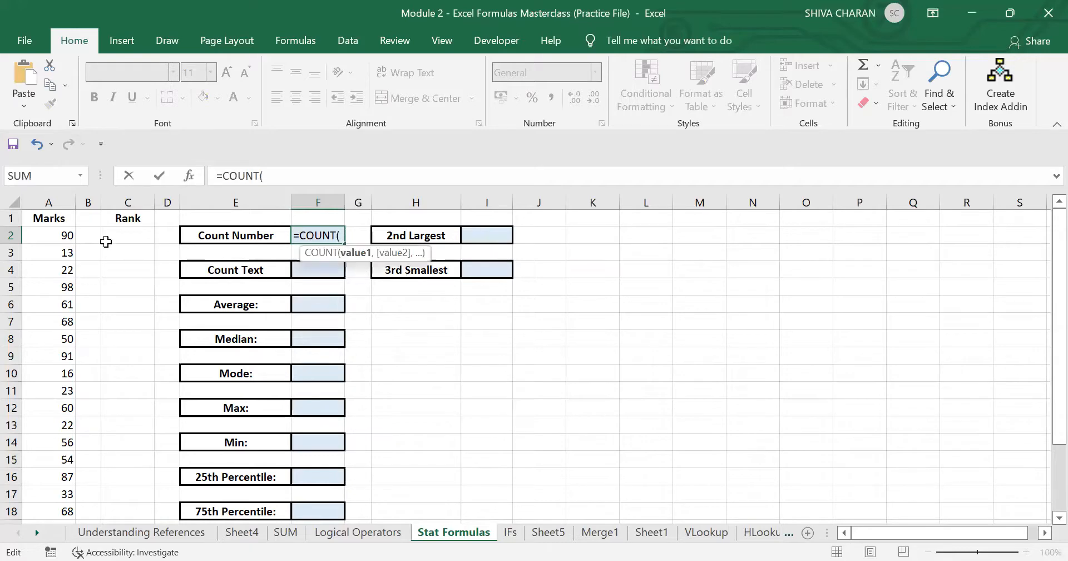
left_click(49, 237)
key("ctrl+shift+Down")
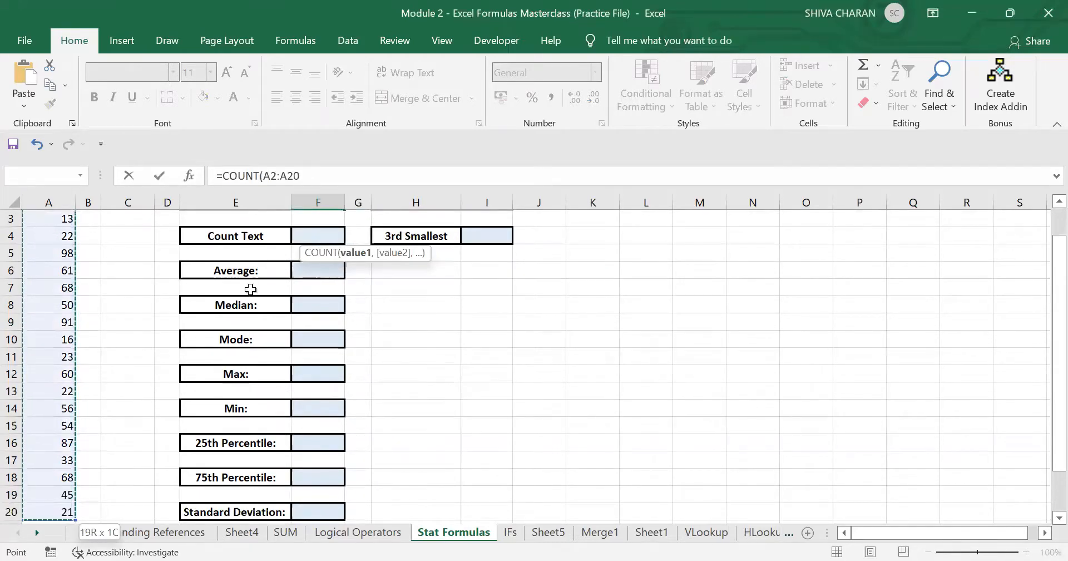
key("Return")
scroll(310, 287, "up", 1)
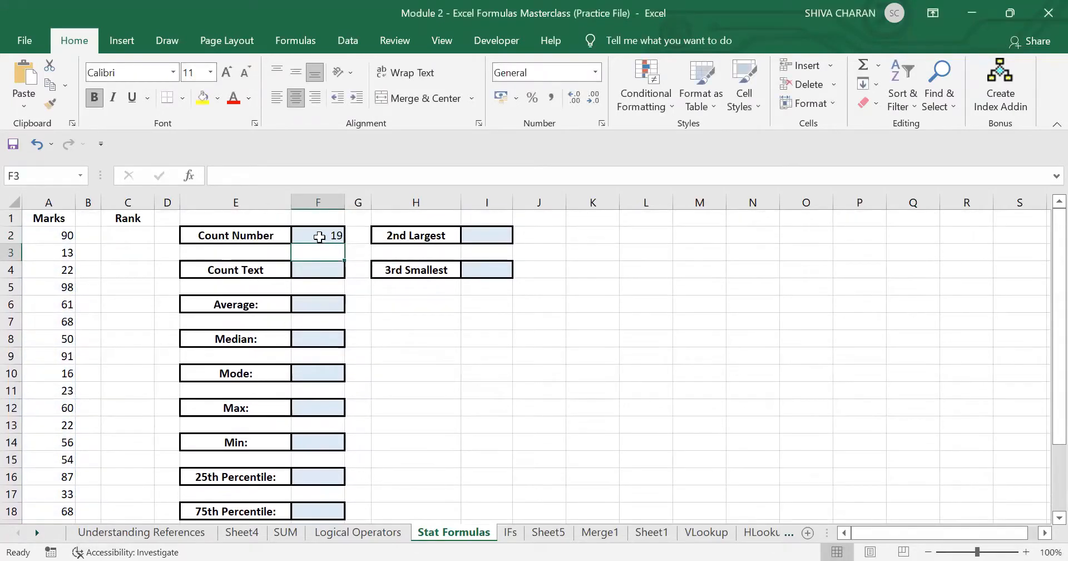
left_click(317, 235)
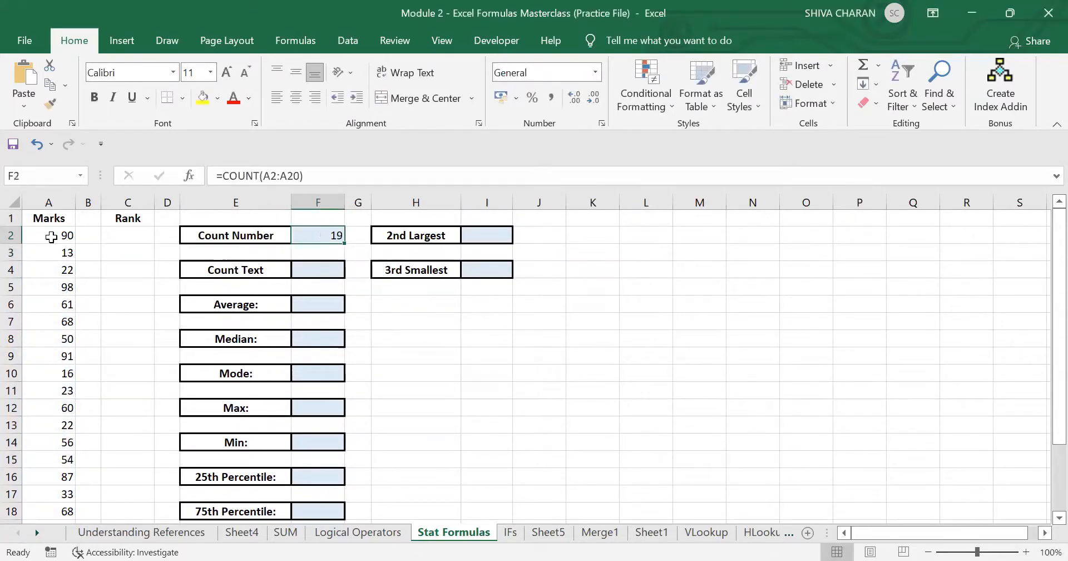
left_click_drag(52, 235, 52, 477)
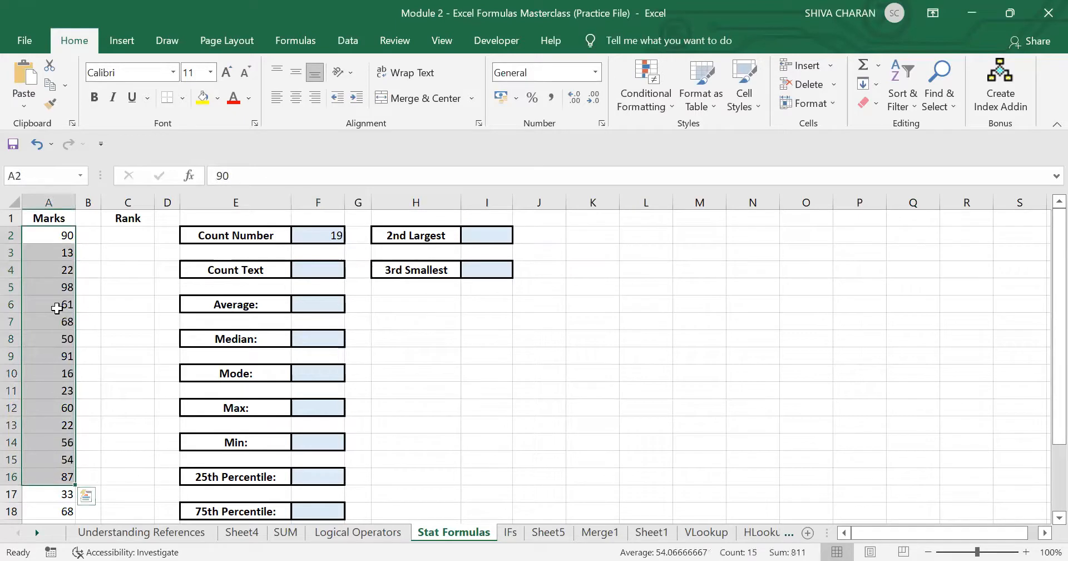
left_click(52, 235)
left_click(303, 236)
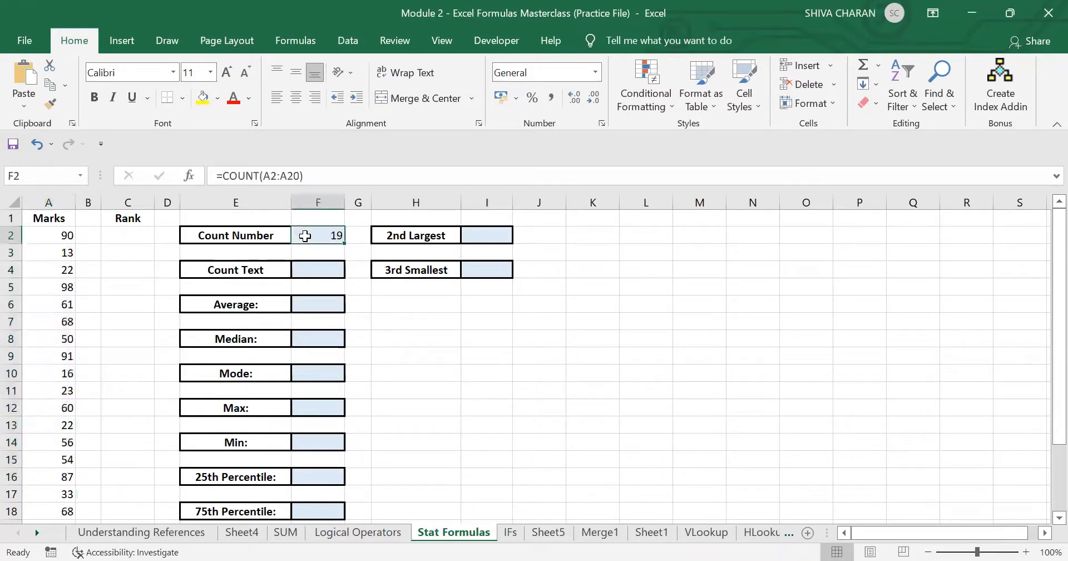
Step: Enter a COUNTA formula over the marks in A2:A20 in the Count Text result cell F4
left_click(236, 272)
left_click(318, 271)
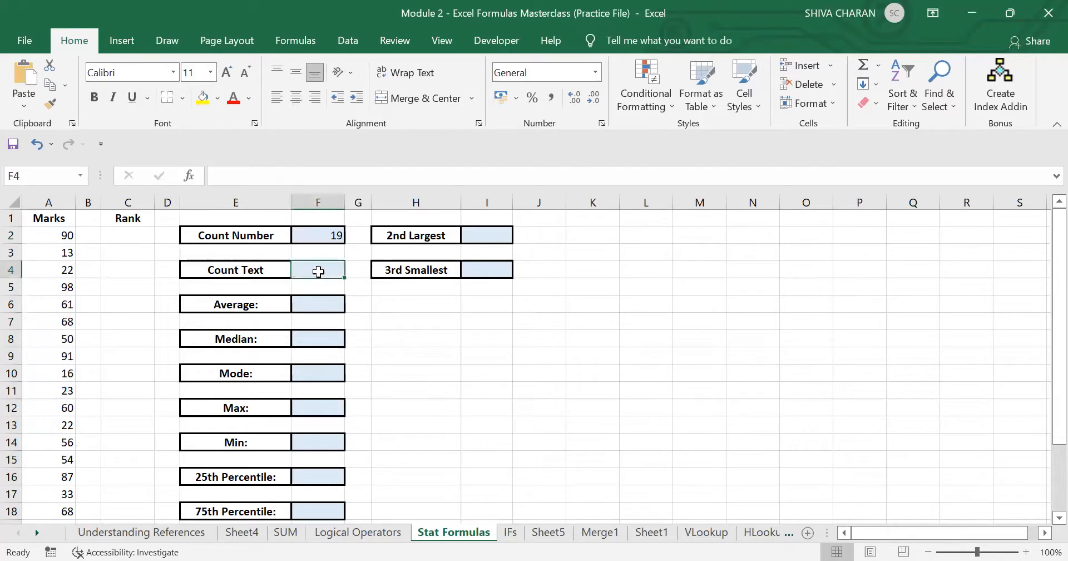
left_click(247, 269)
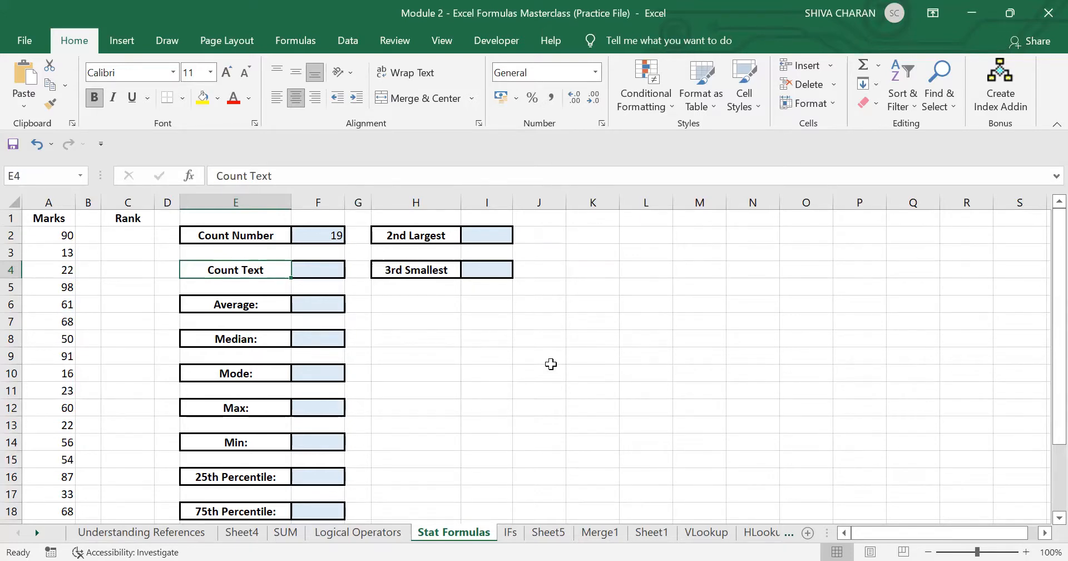
type("+")
key("Escape")
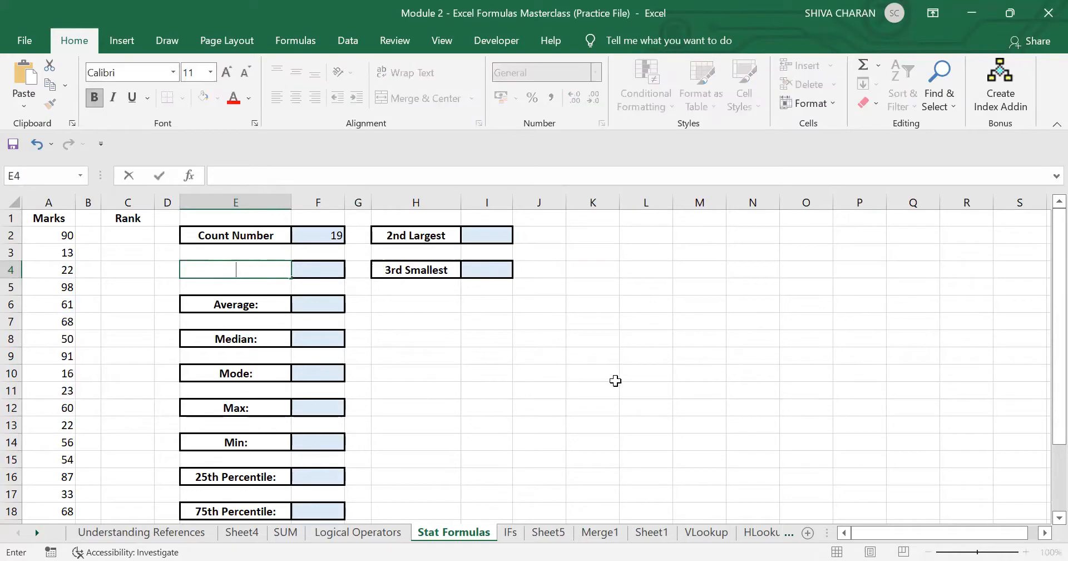
key("Right")
type("=")
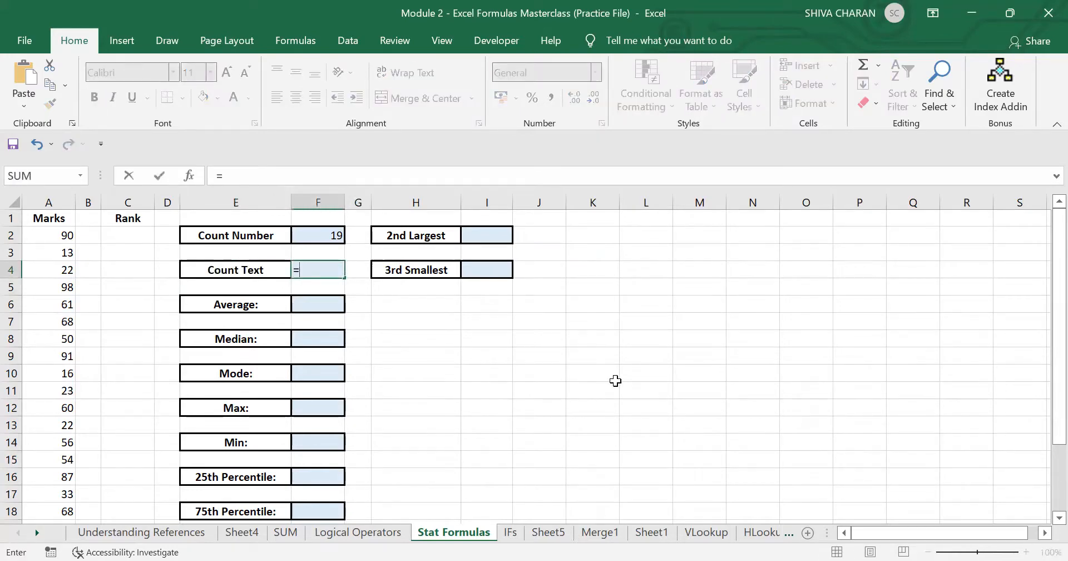
type("COUNTA(")
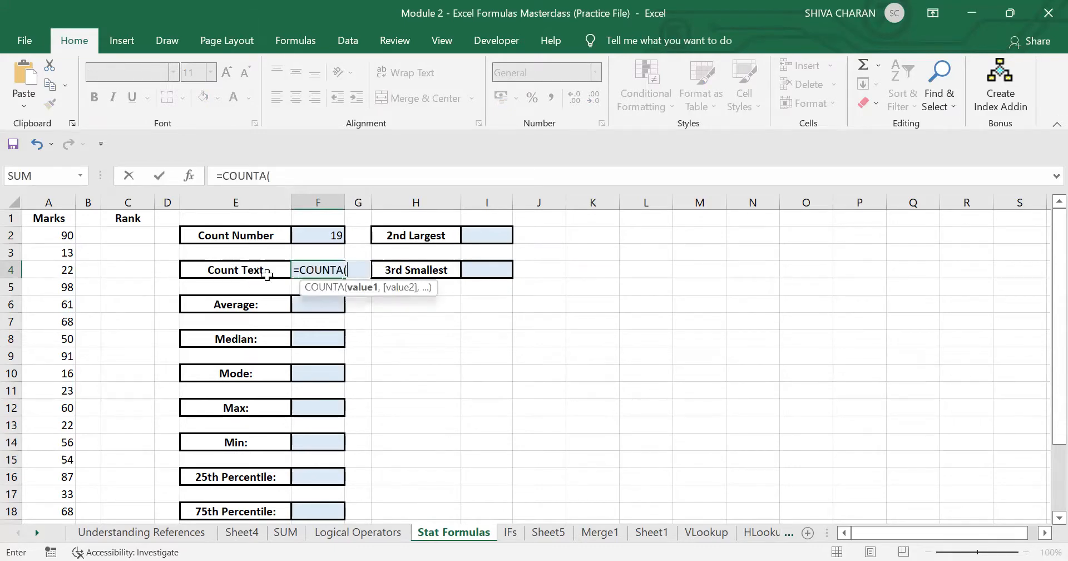
left_click(58, 235)
key("ctrl+shift+Down")
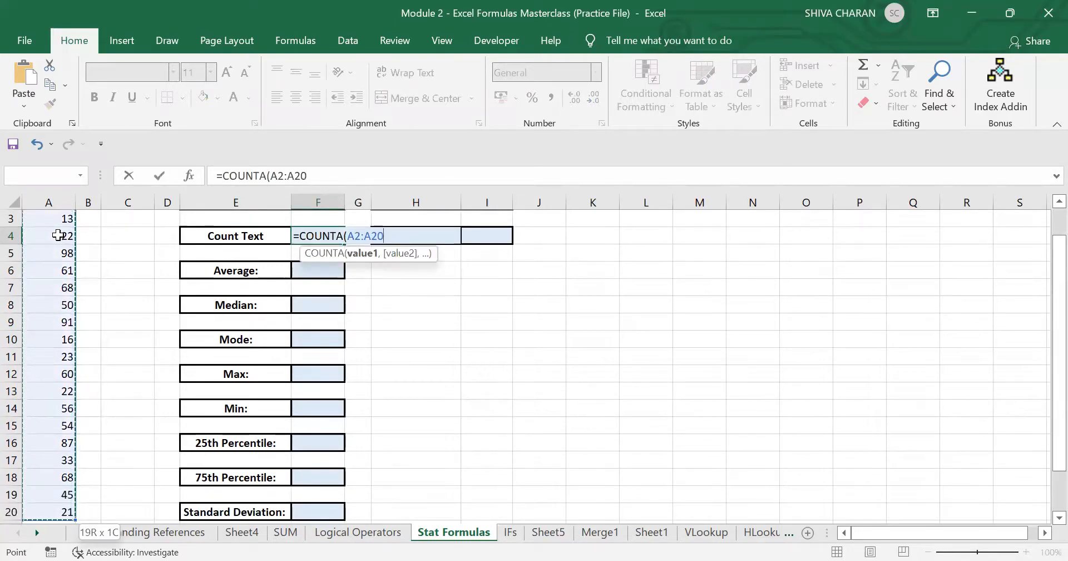
key("Return")
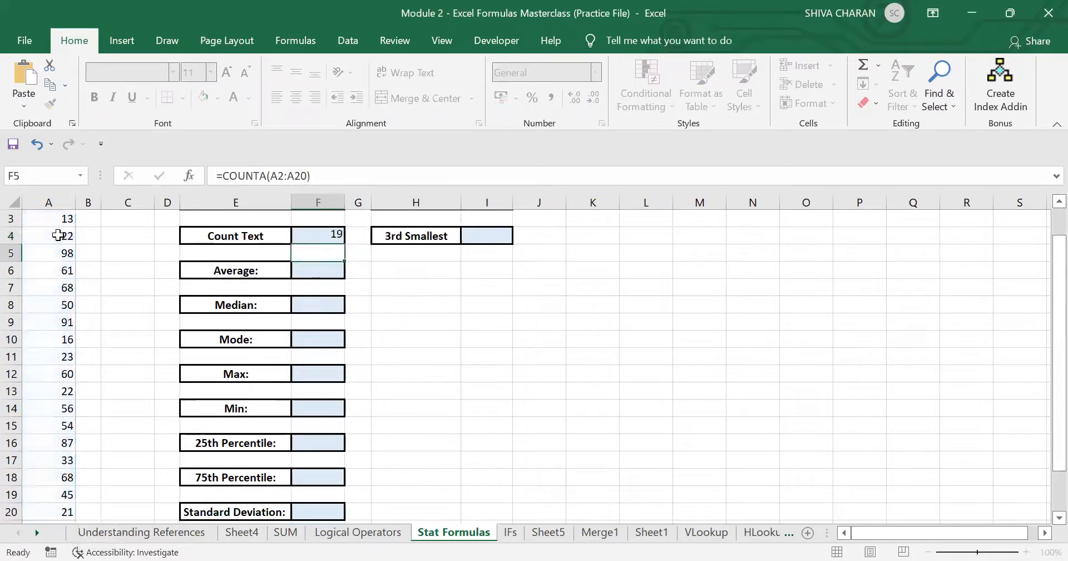
scroll(378, 361, "up", 1)
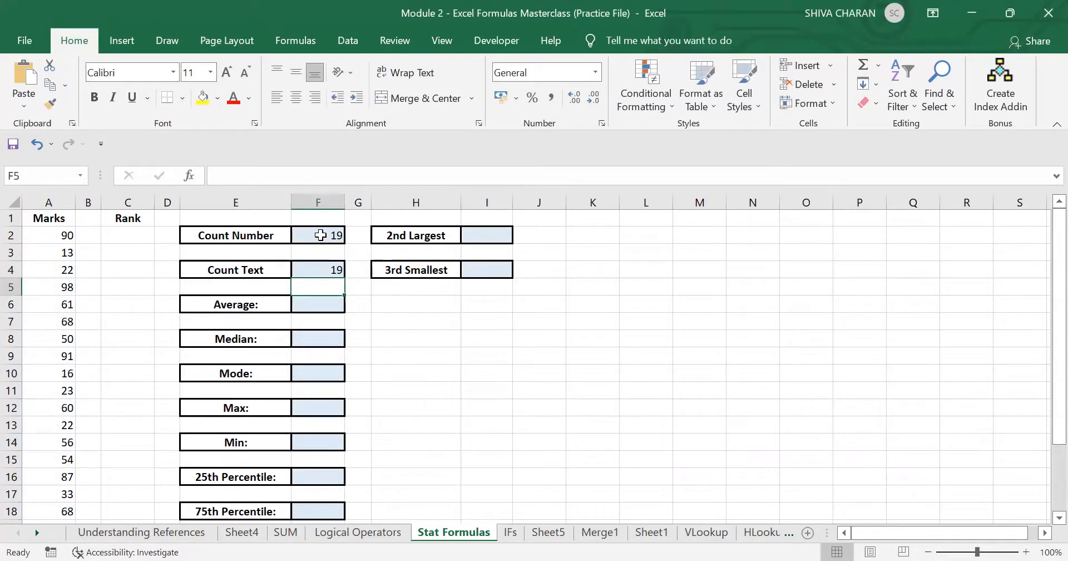
left_click(317, 234)
left_click_drag(317, 234, 320, 269)
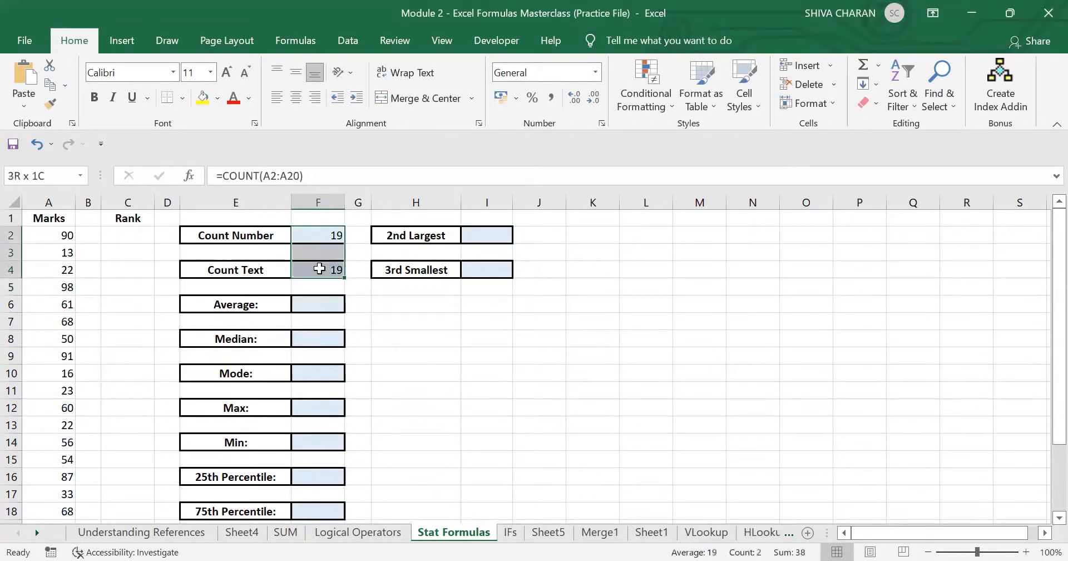
left_click(320, 269)
left_click(307, 238)
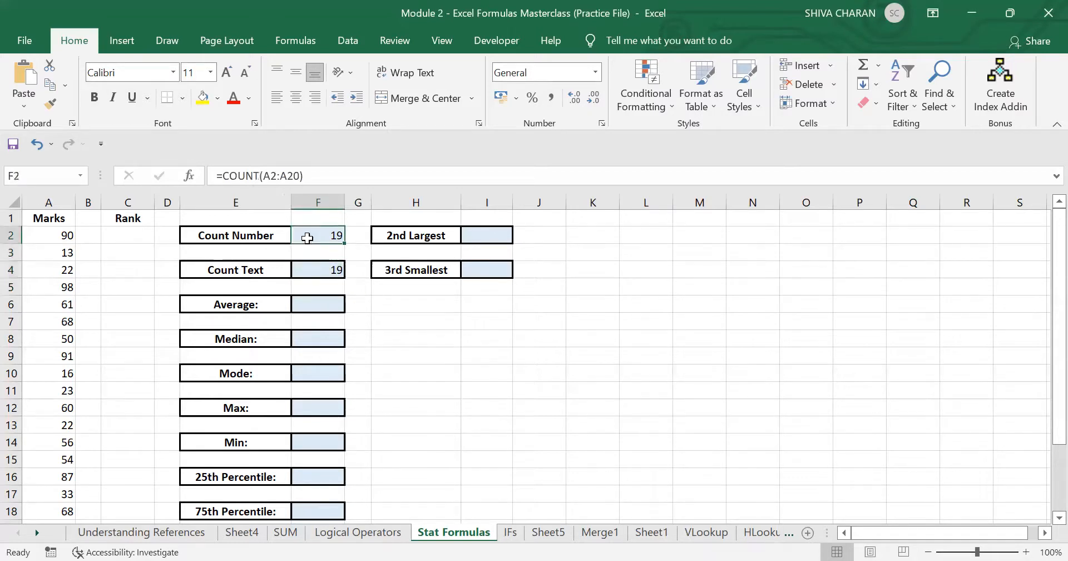
left_click(277, 237)
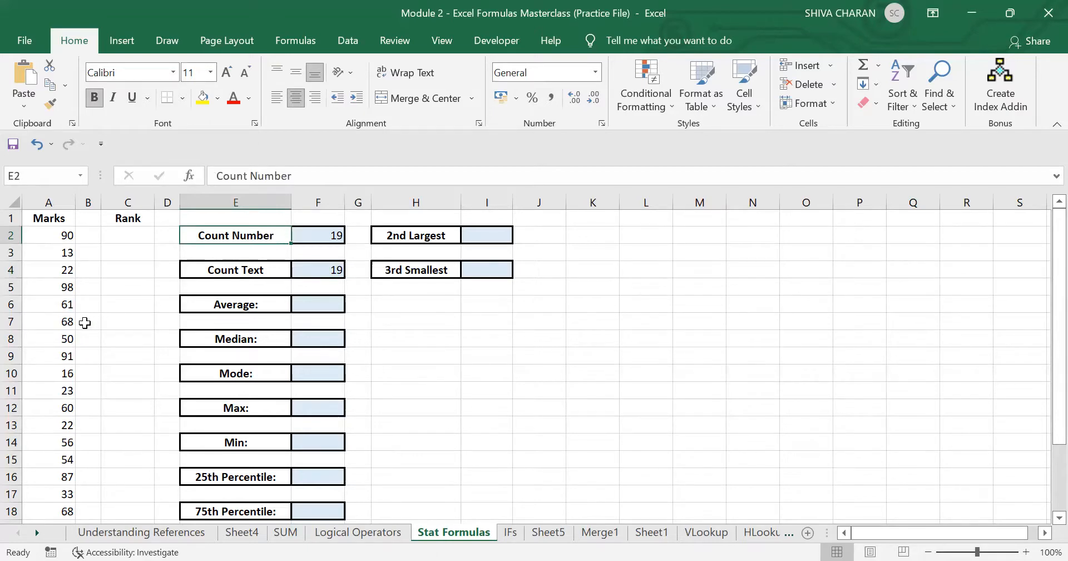
Step: Replace the mark in cell A8 with a person's name as text and check the Count Number result in F2
left_click(67, 336)
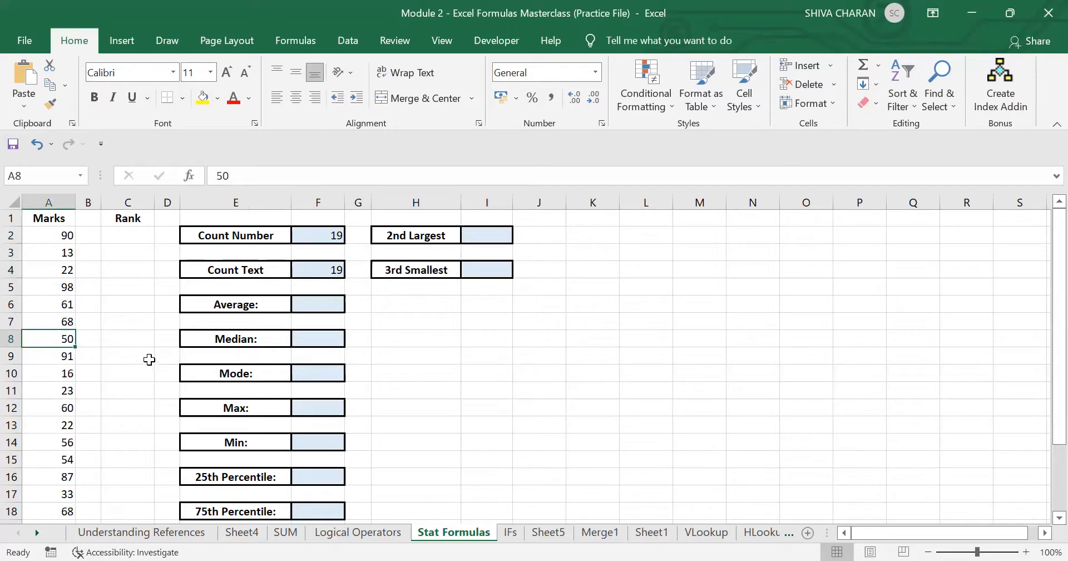
left_click(309, 234)
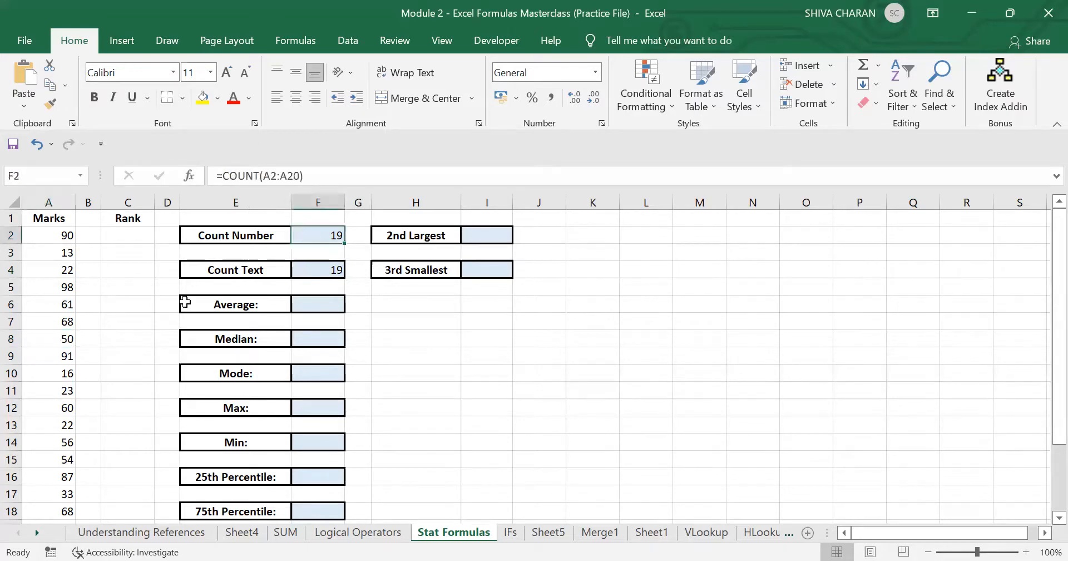
left_click(45, 337)
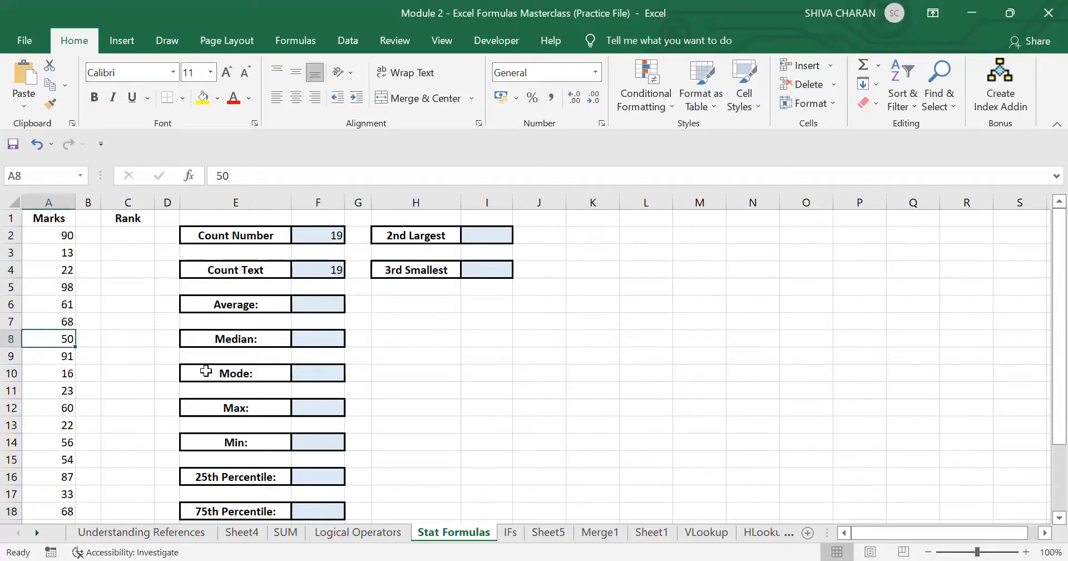
type("Shiva")
key("Return")
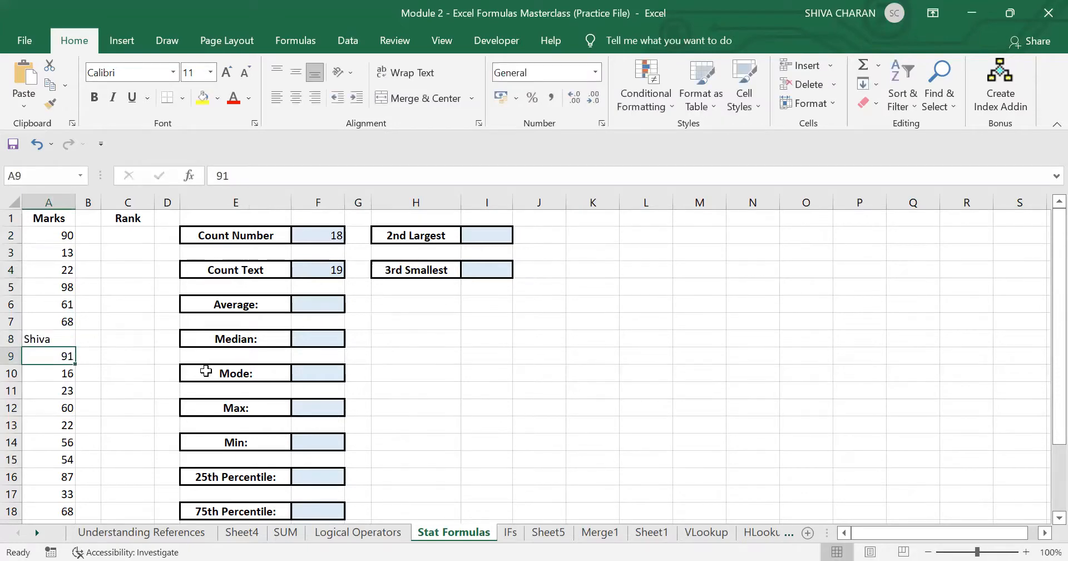
left_click(322, 233)
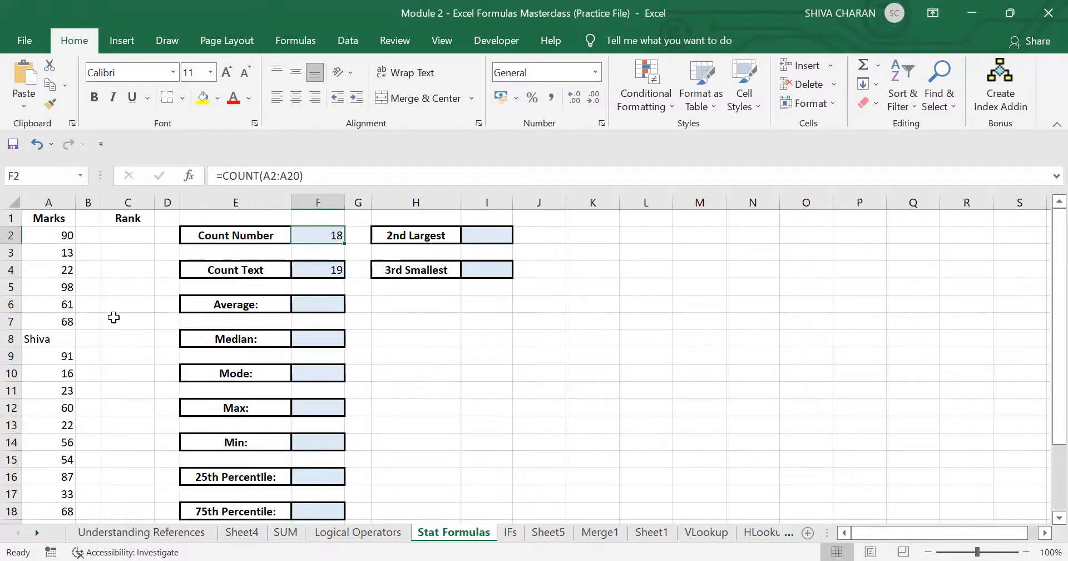
Step: Undo the text entry in cell A8 and select the Count Text result in F4
left_click(58, 338)
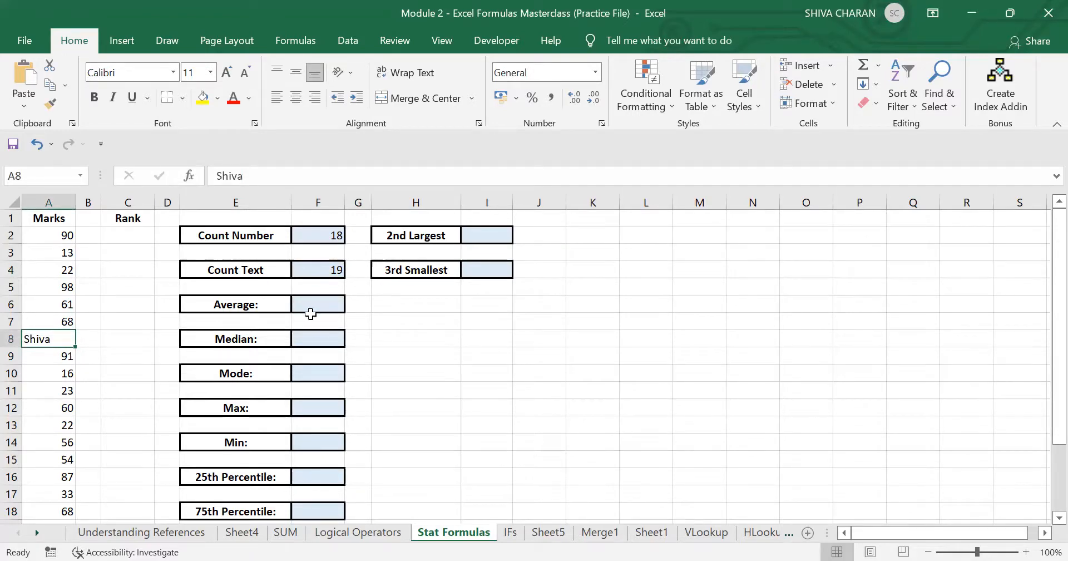
key("ctrl+z")
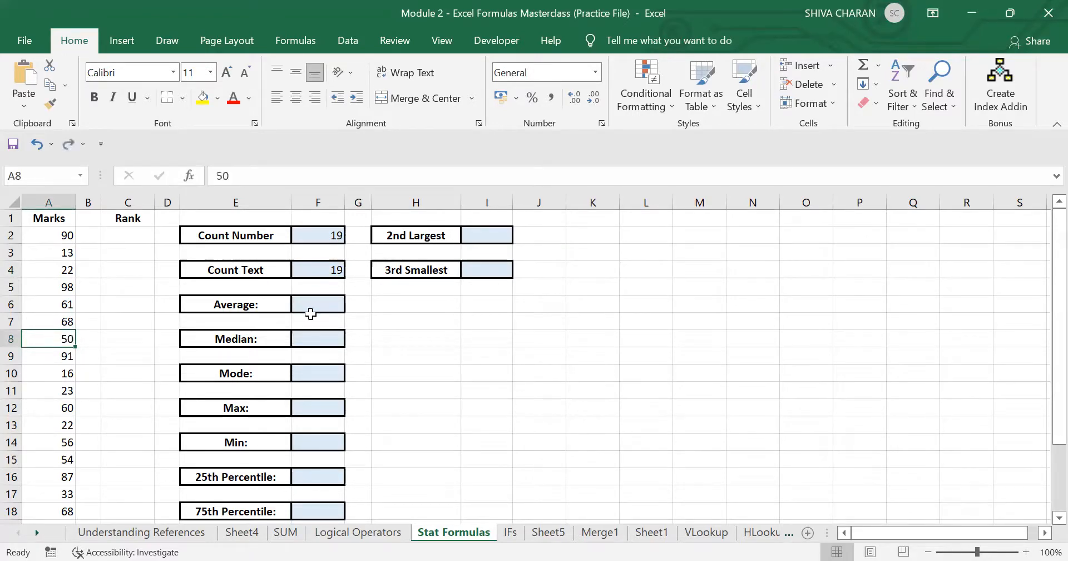
left_click(314, 270)
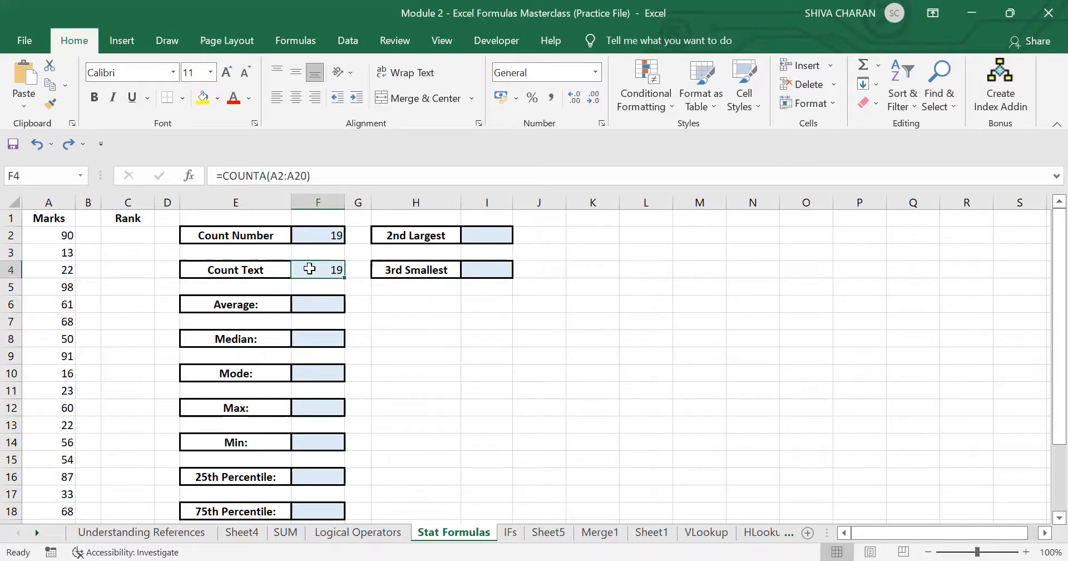
Step: Clear the mark from cell A8 and compare the COUNT and COUNTA results in F2 and F4
left_click(62, 338)
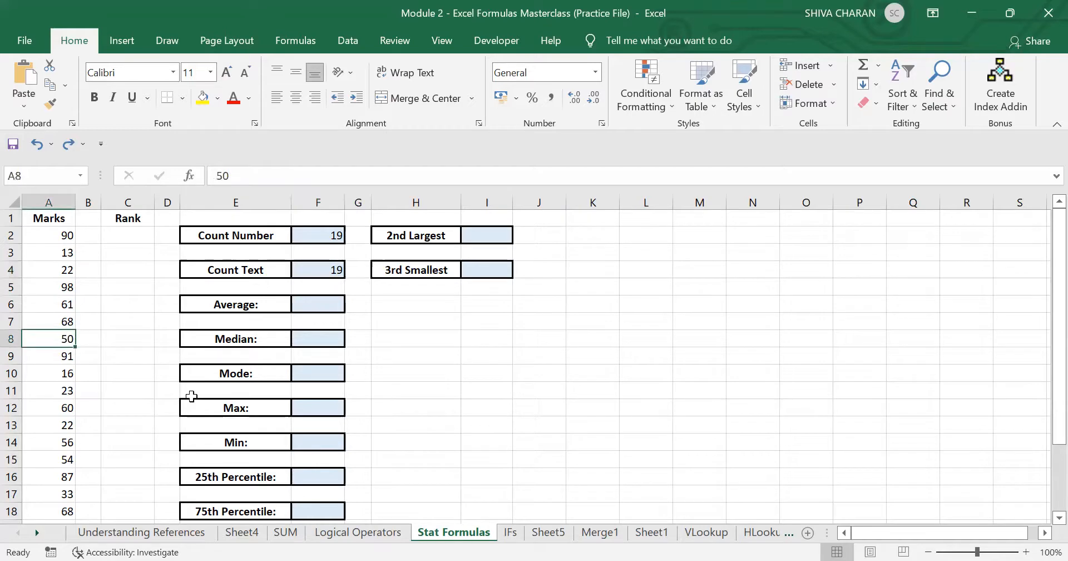
key("Delete")
left_click(315, 268)
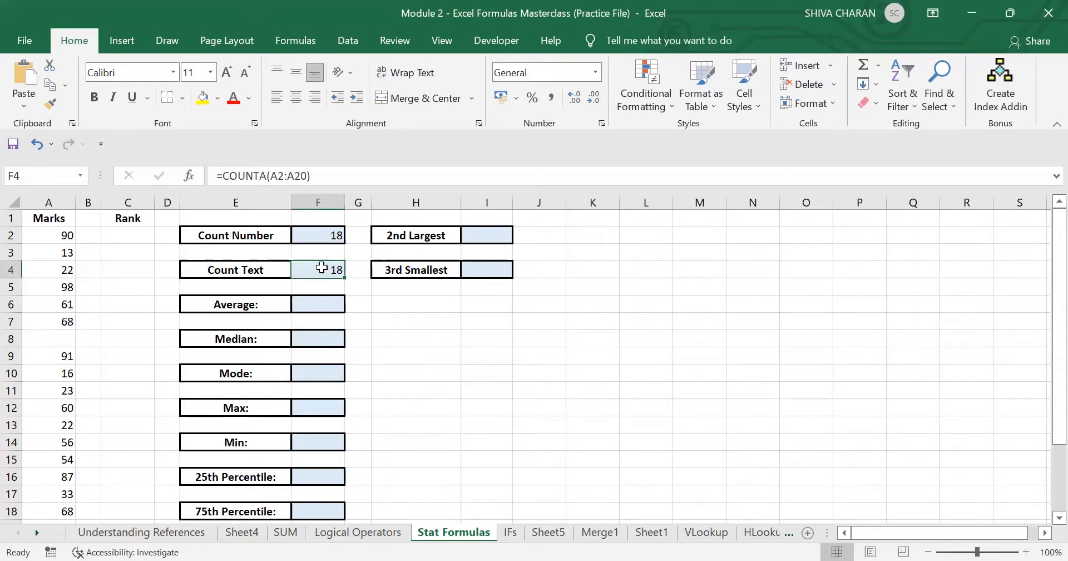
left_click(316, 232)
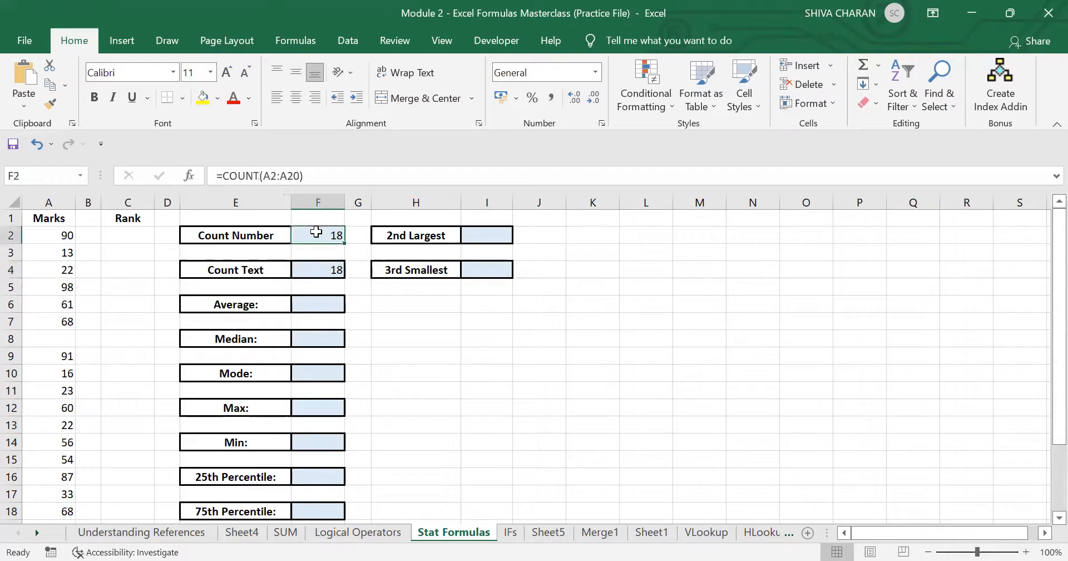
left_click(324, 266)
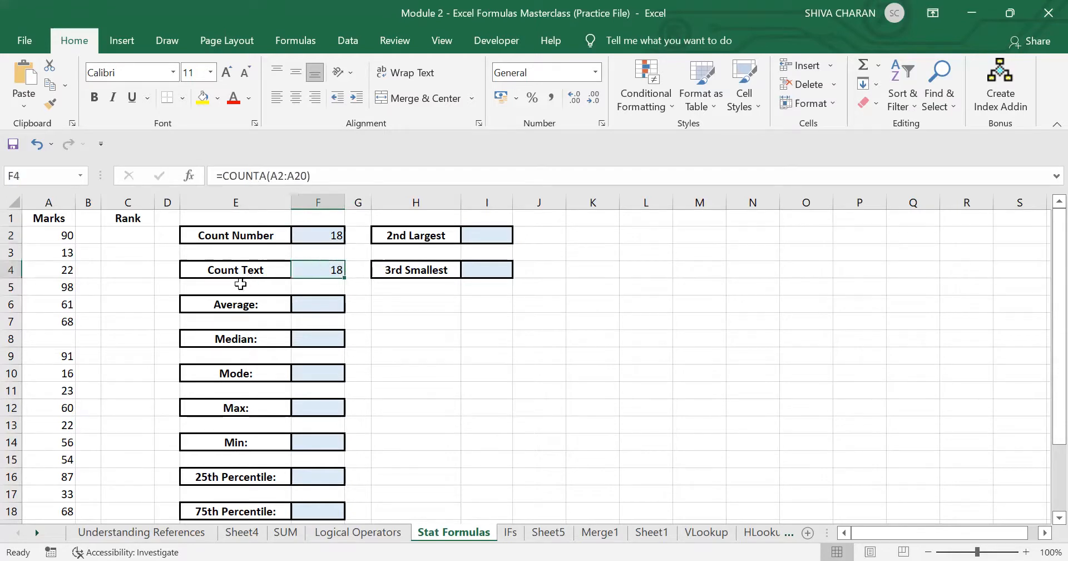
Step: Check the COUNT result in F2 against the COUNTA result in F4 while cell A8 is blank
left_click(322, 236)
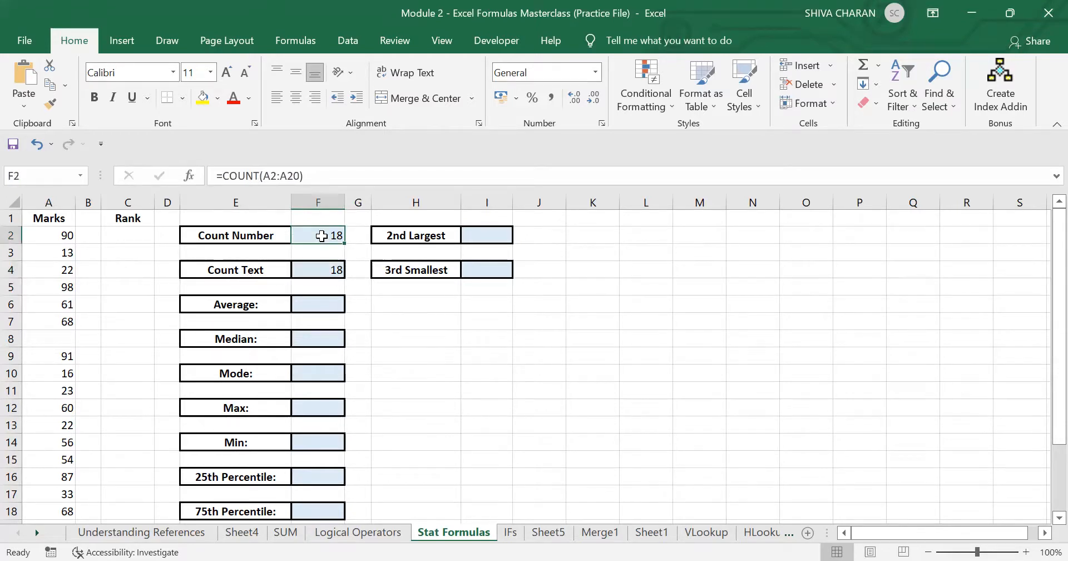
key("Down")
key("Down")
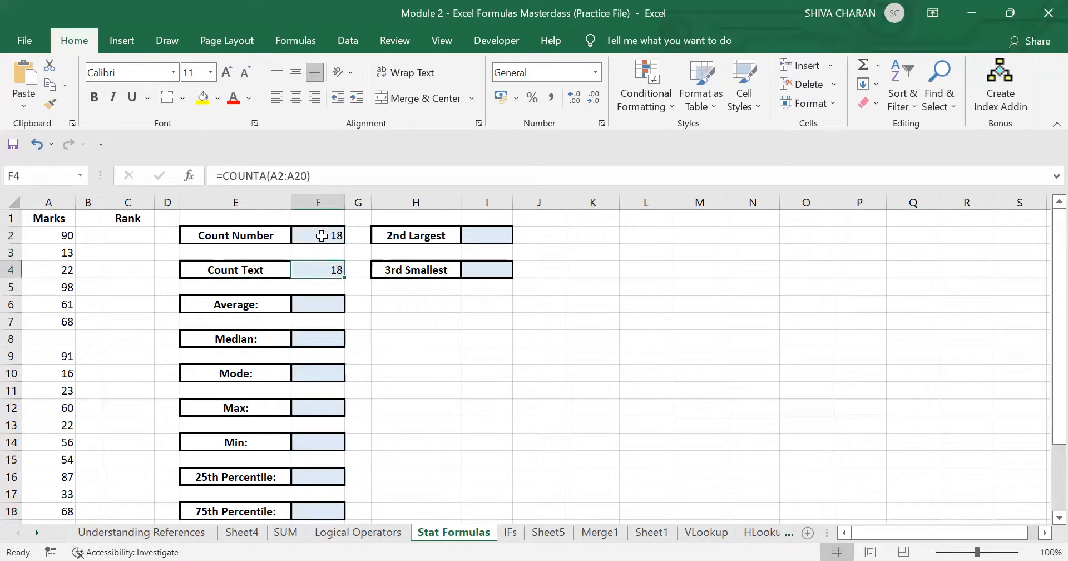
Step: Enter a person's name as text in the blank cell A8 and compare the COUNTA result in F4 with the COUNT result in F2
left_click(64, 340)
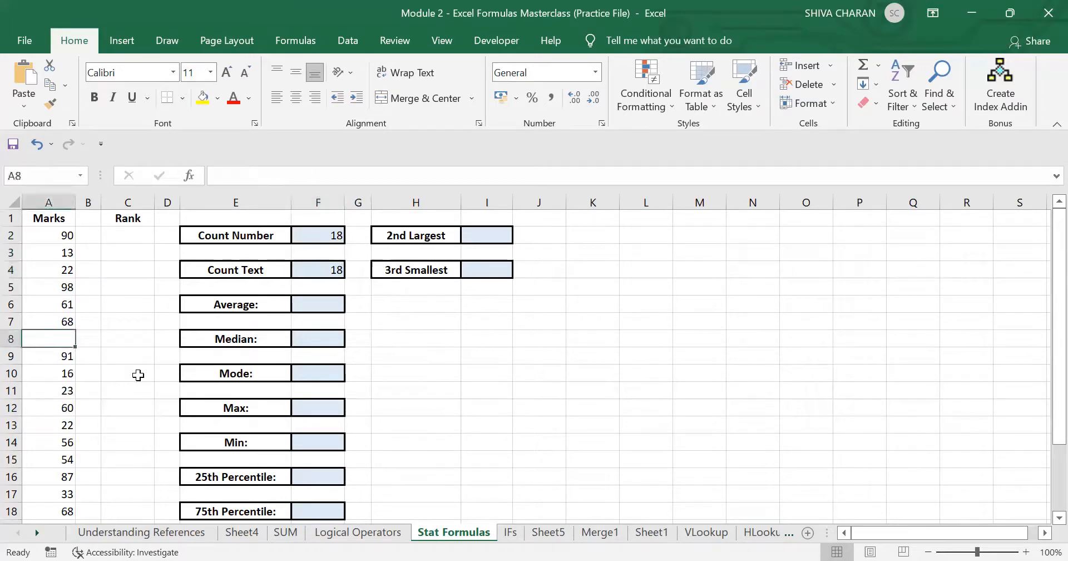
type("Shiva")
key("Return")
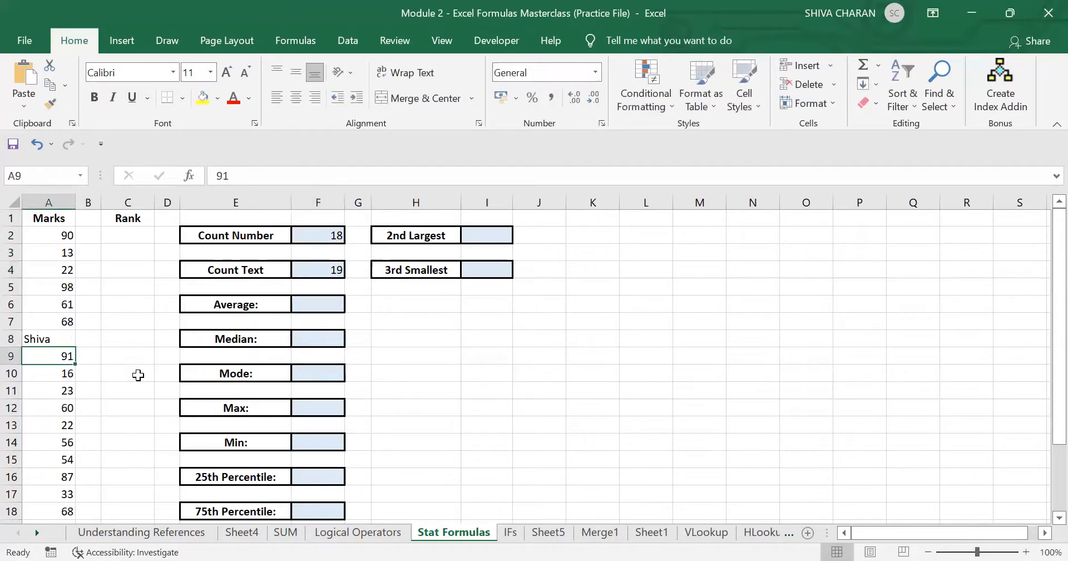
left_click(321, 272)
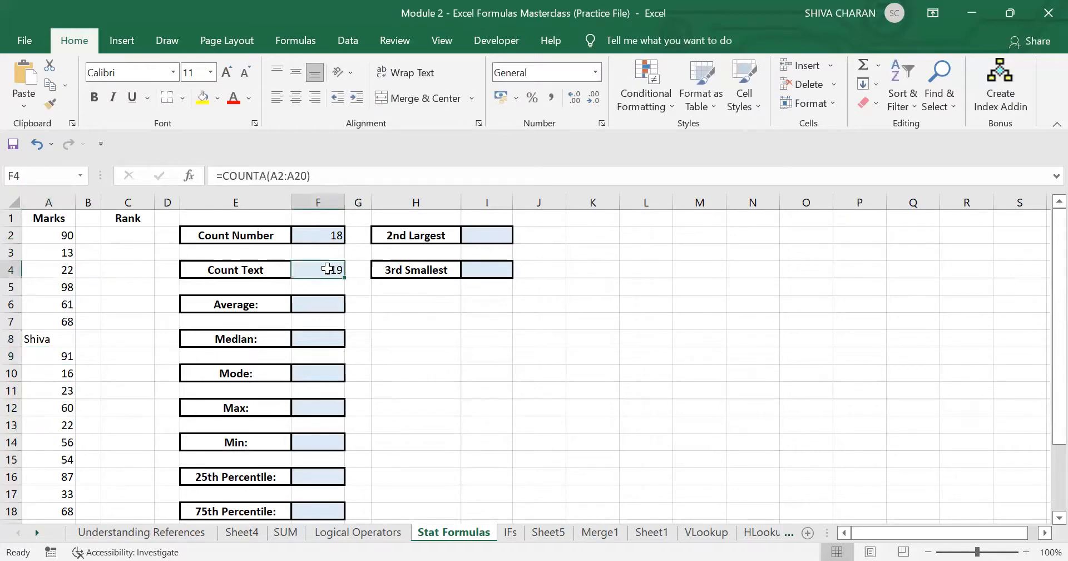
left_click(54, 341)
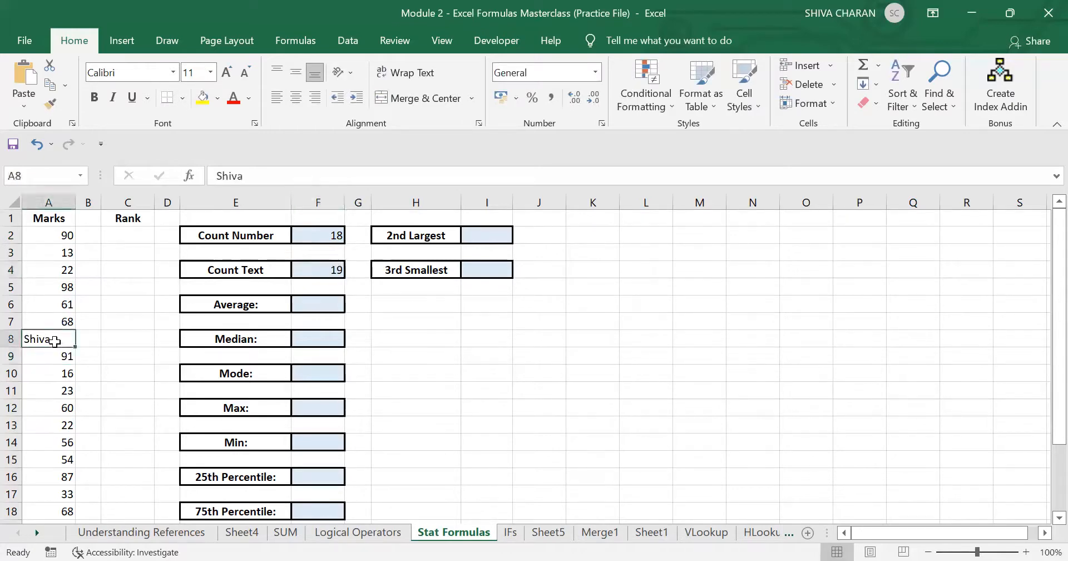
left_click(300, 270)
left_click(299, 236)
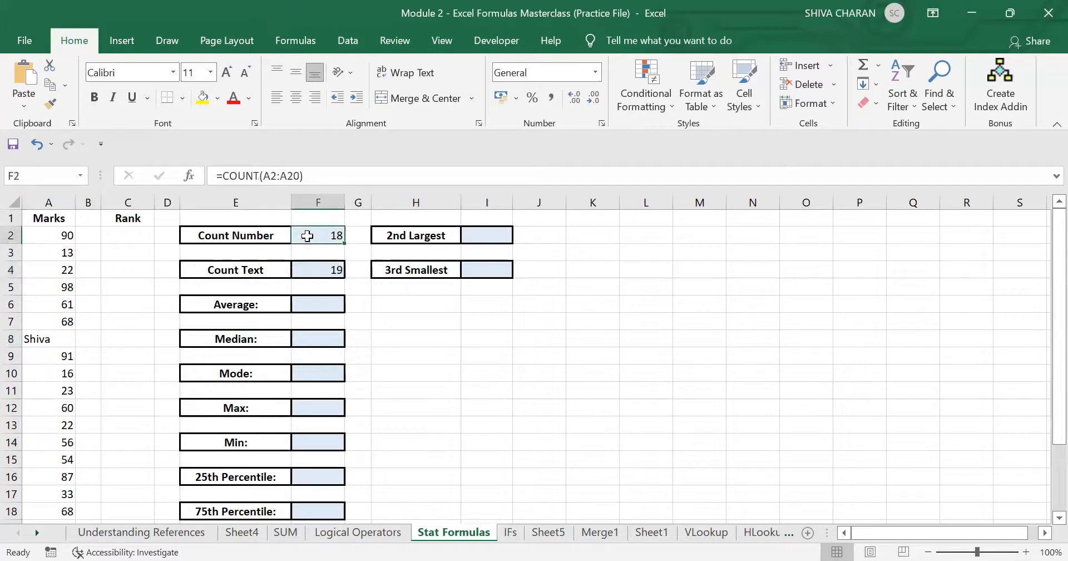
Step: Restore the mark of 50 in cell A8 in place of the text entry
left_click(30, 338)
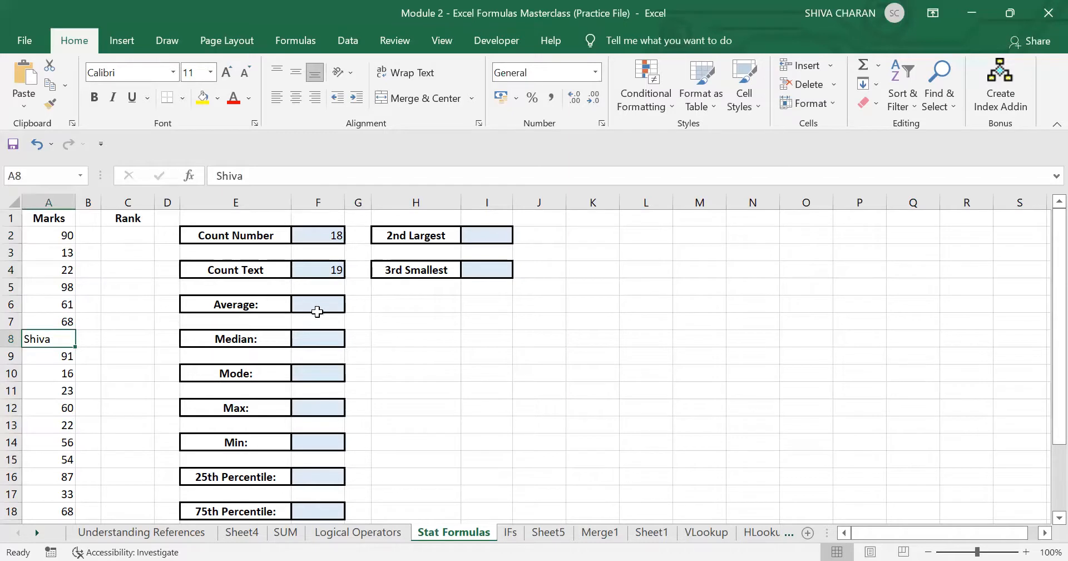
key("Delete")
type("50")
key("ctrl+Return")
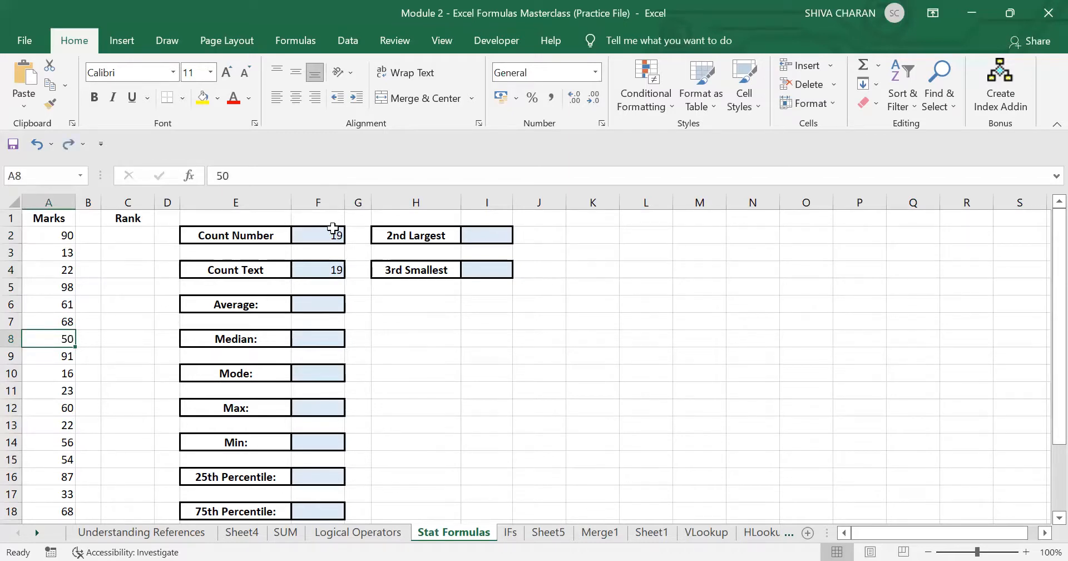
Step: Enter an AVERAGE formula over the marks in A2:A20 in the Average result cell F6 and check it
left_click(329, 304)
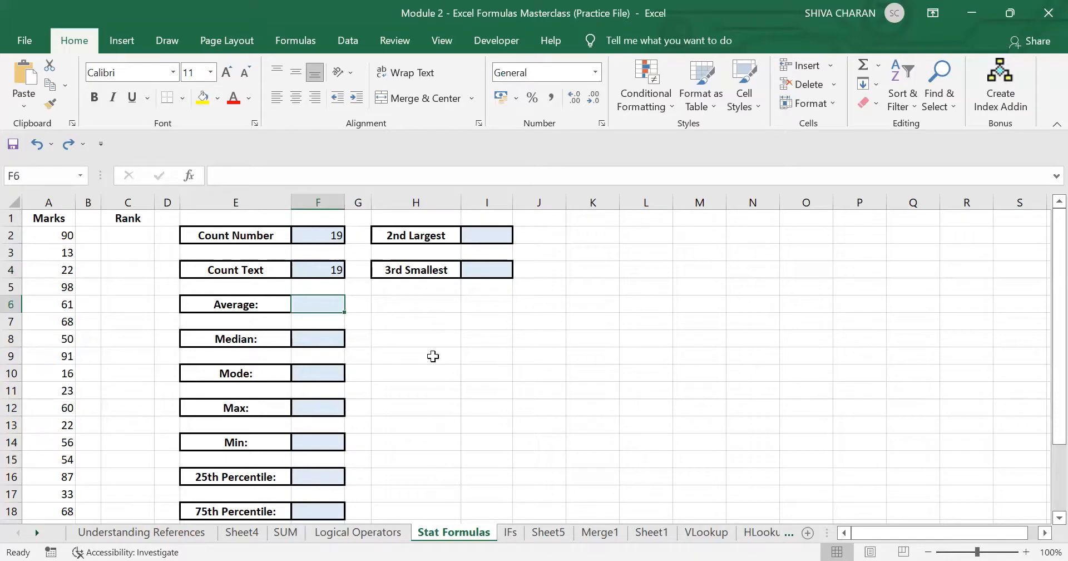
type("=")
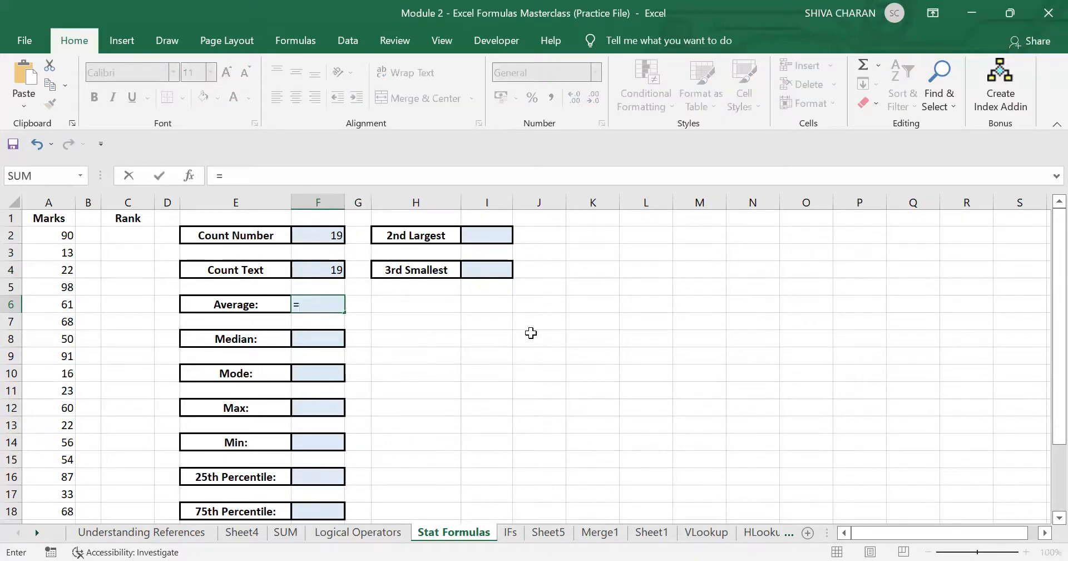
type("AVER")
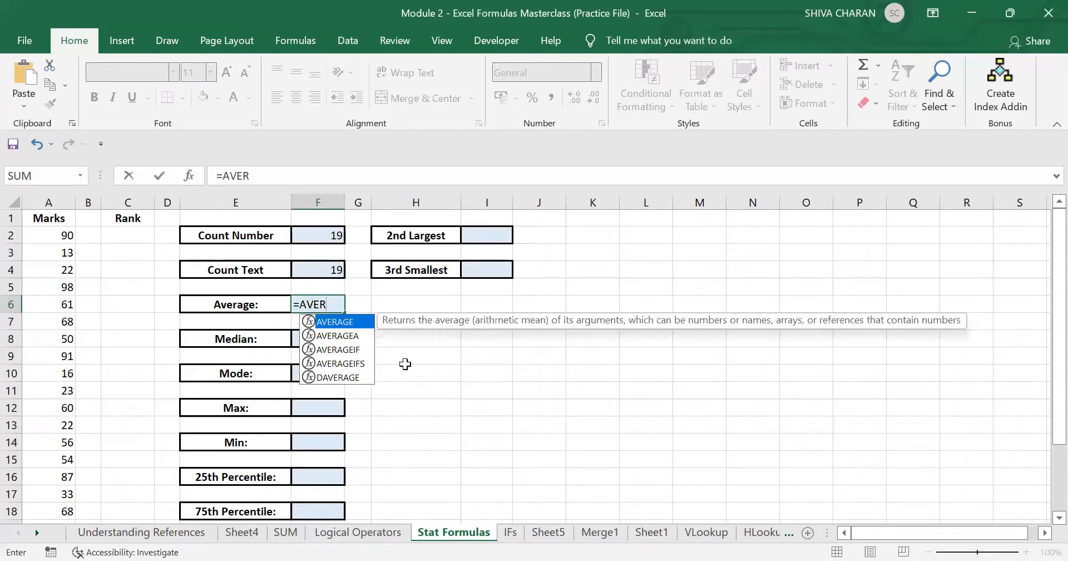
key("Tab")
left_click(50, 233)
key("ctrl+shift+Down")
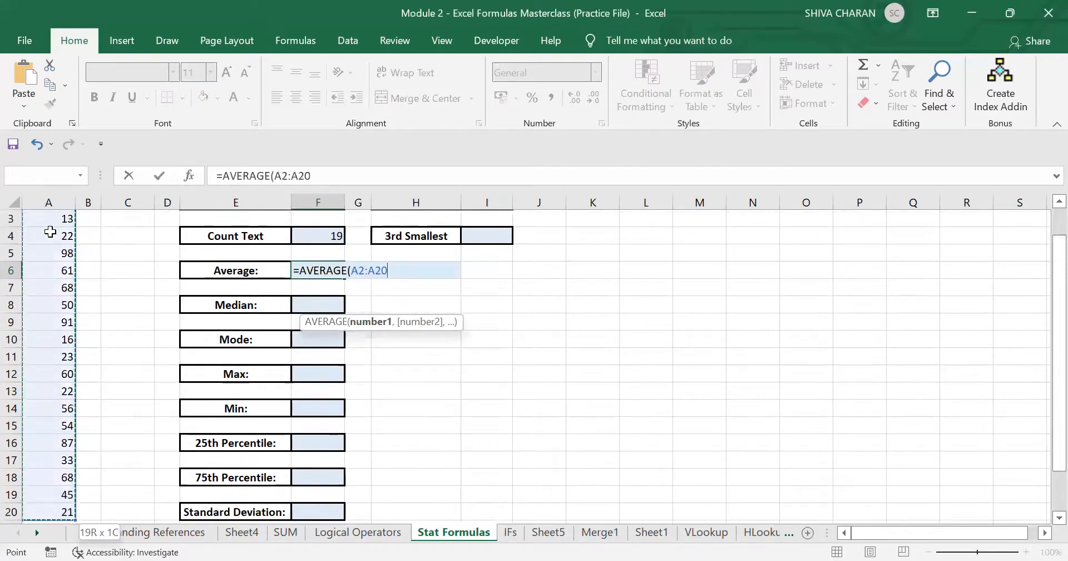
type(")")
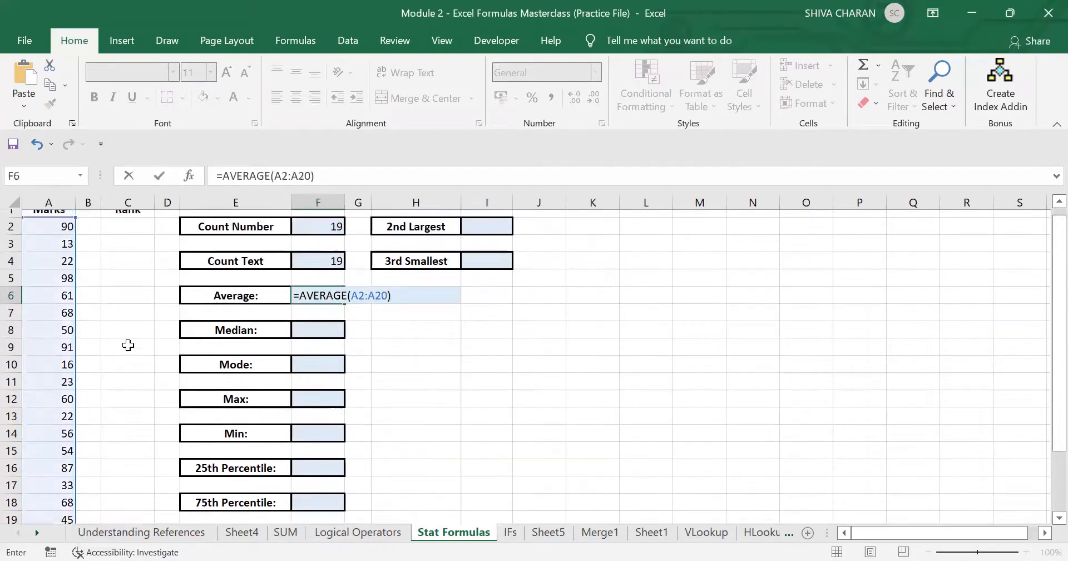
key("Return")
scroll(128, 345, "up", 1)
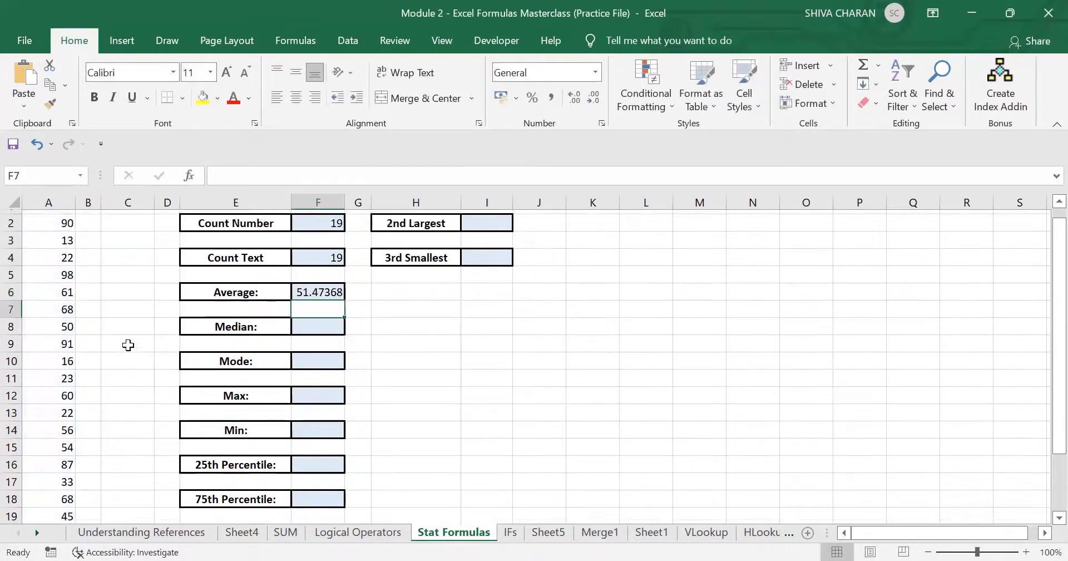
left_click(323, 306)
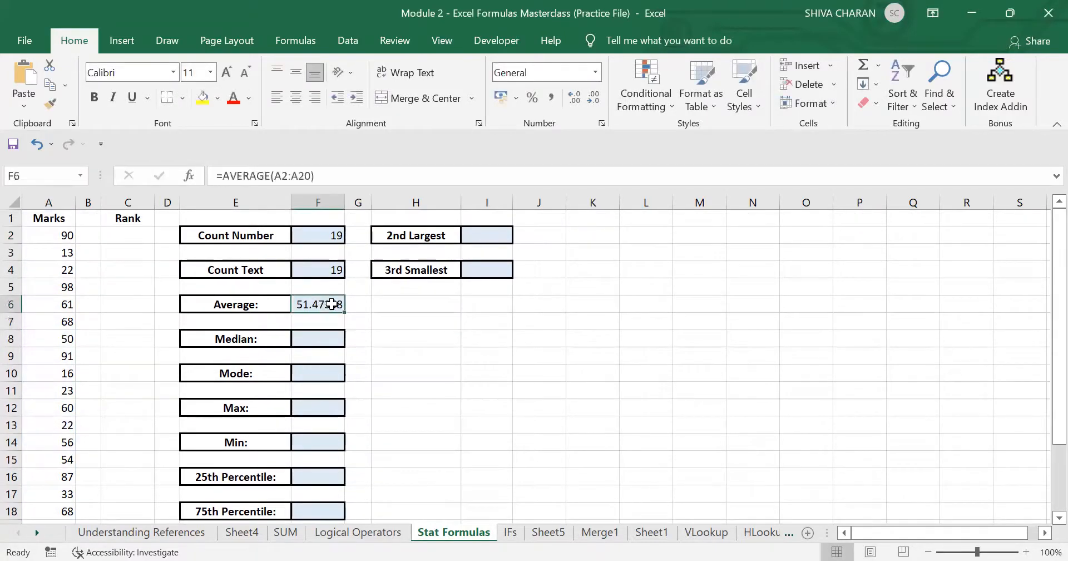
Step: Enter a MEDIAN formula over the marks in A2:A20 in the Median result cell F8 and check it
left_click(306, 337)
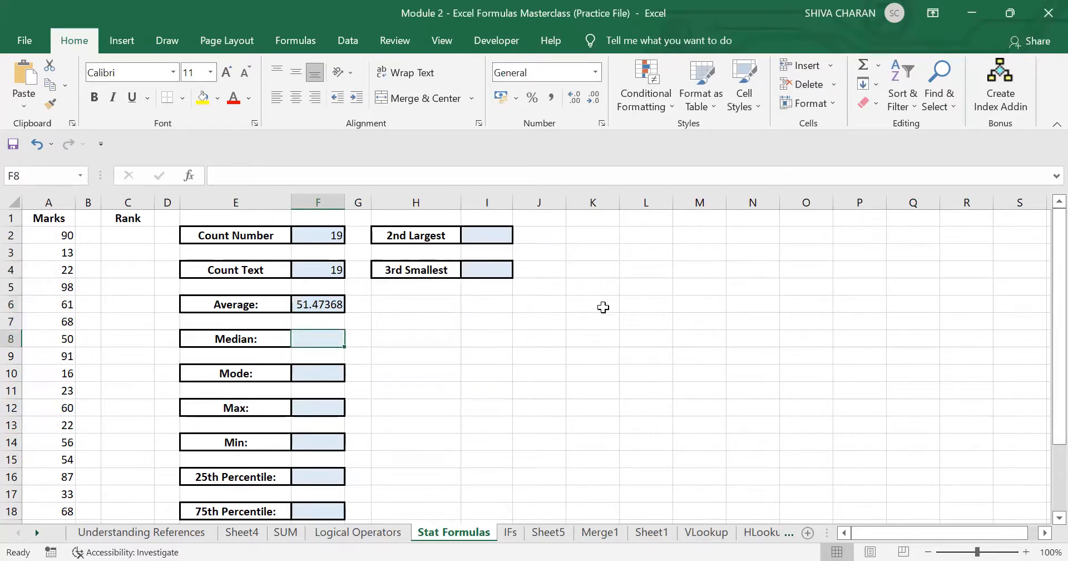
type("=")
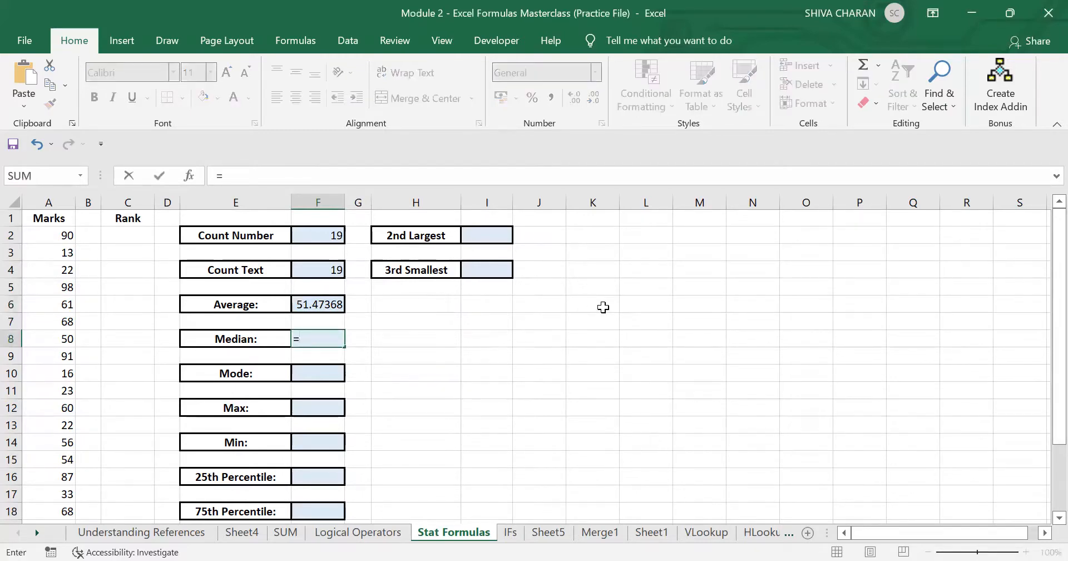
type("MEDIAN")
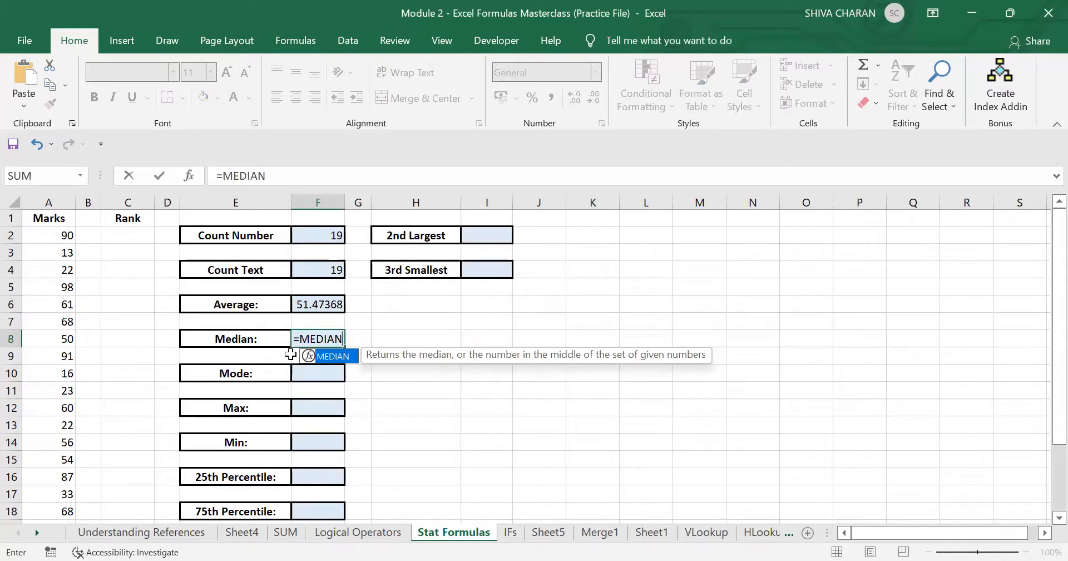
type("(")
left_click(60, 234)
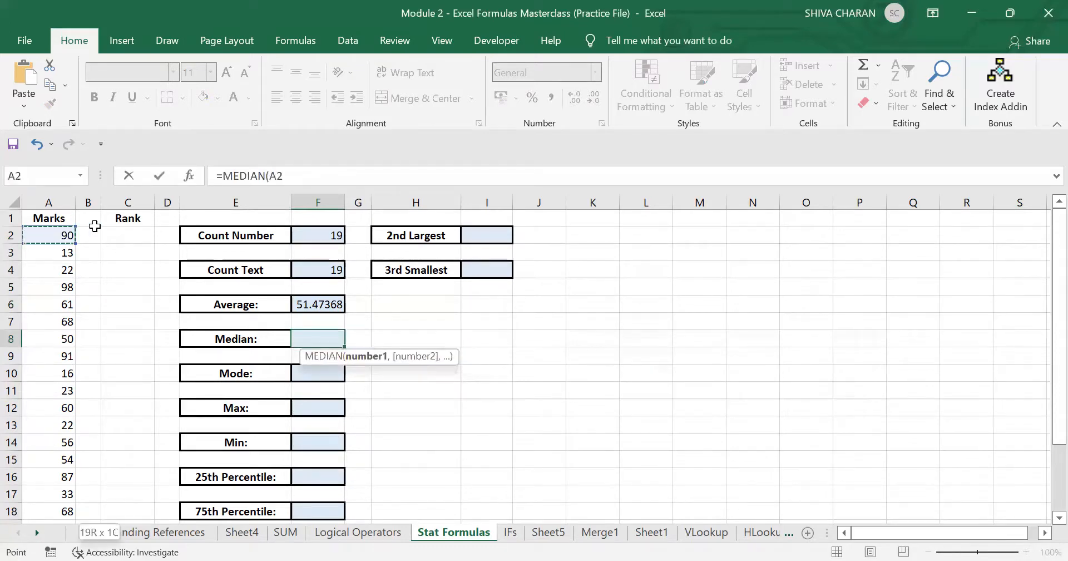
key("ctrl+shift+Down")
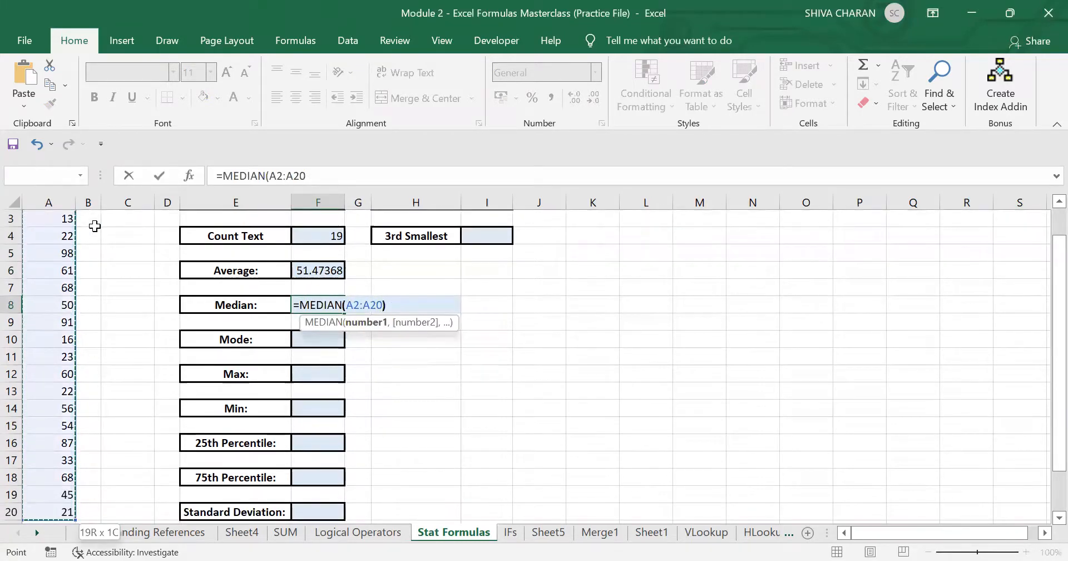
type(")")
key("Return")
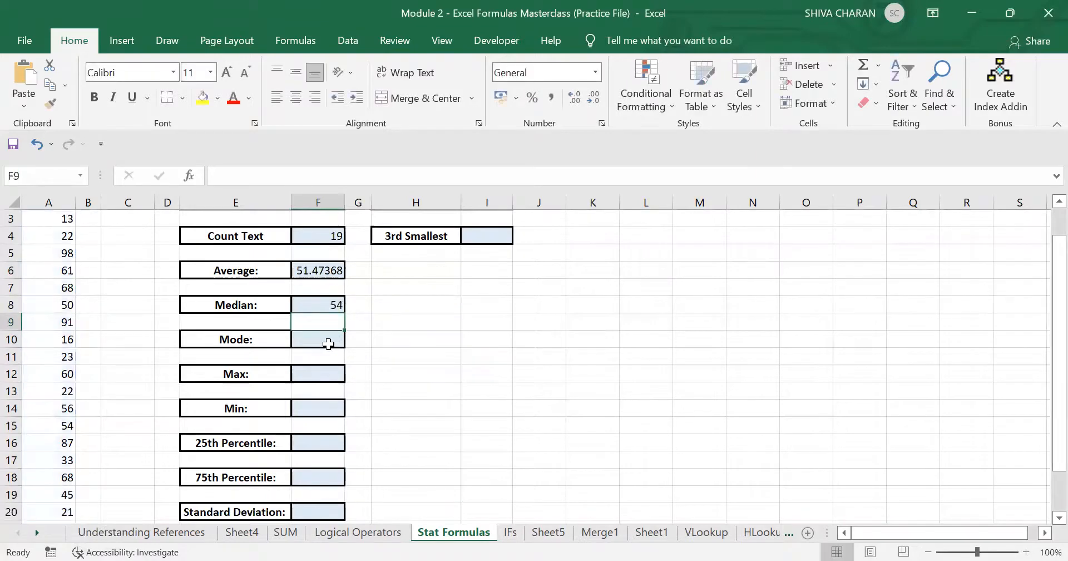
left_click(303, 305)
scroll(302, 305, "up", 1)
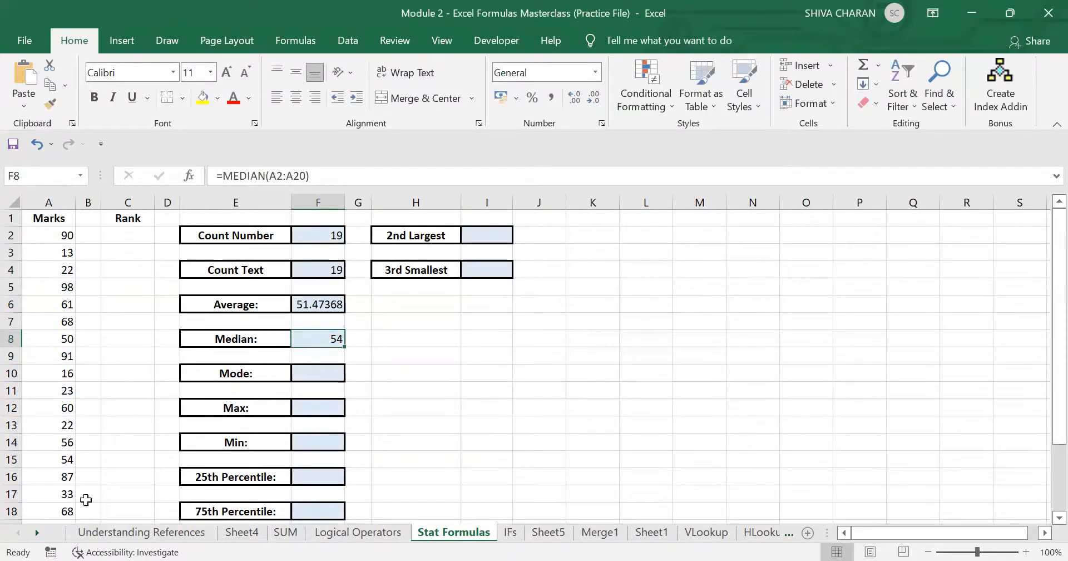
Step: Enter a MODE formula over the marks in A2:A20 in the Mode result cell F10
left_click(330, 374)
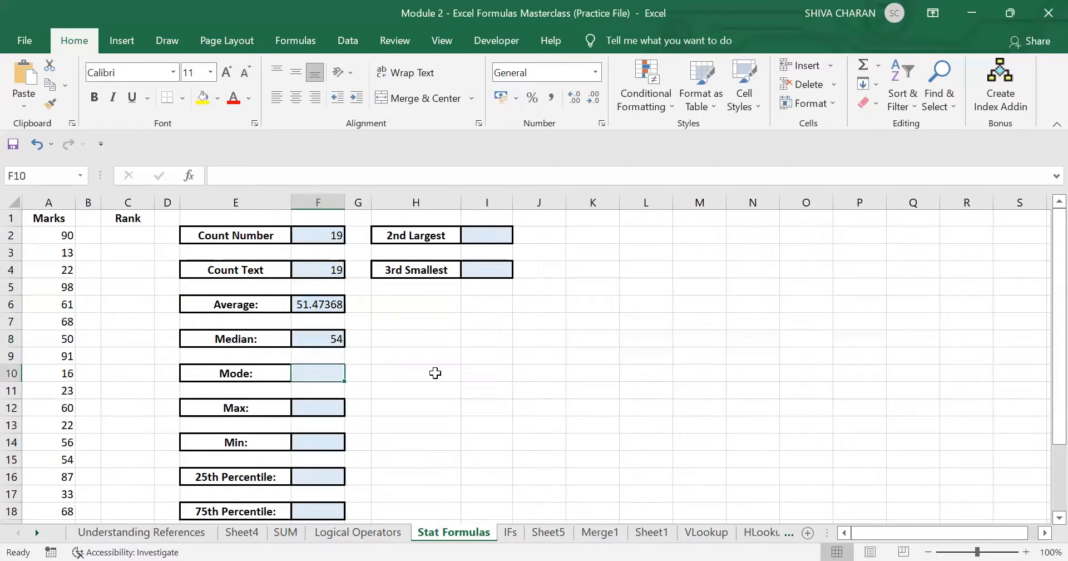
type("=")
key("BackSpace")
type("=")
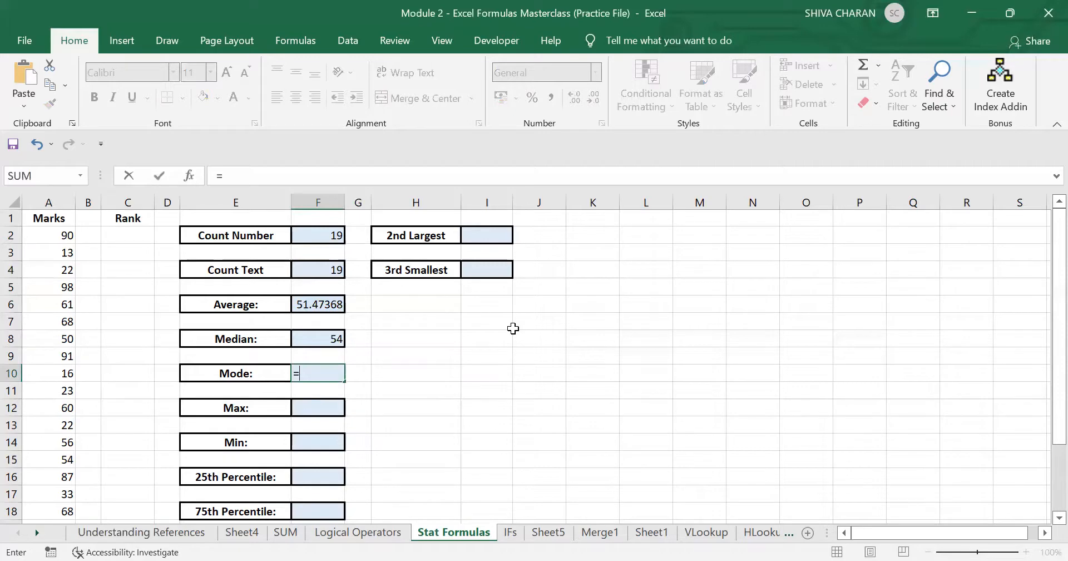
type("MODE")
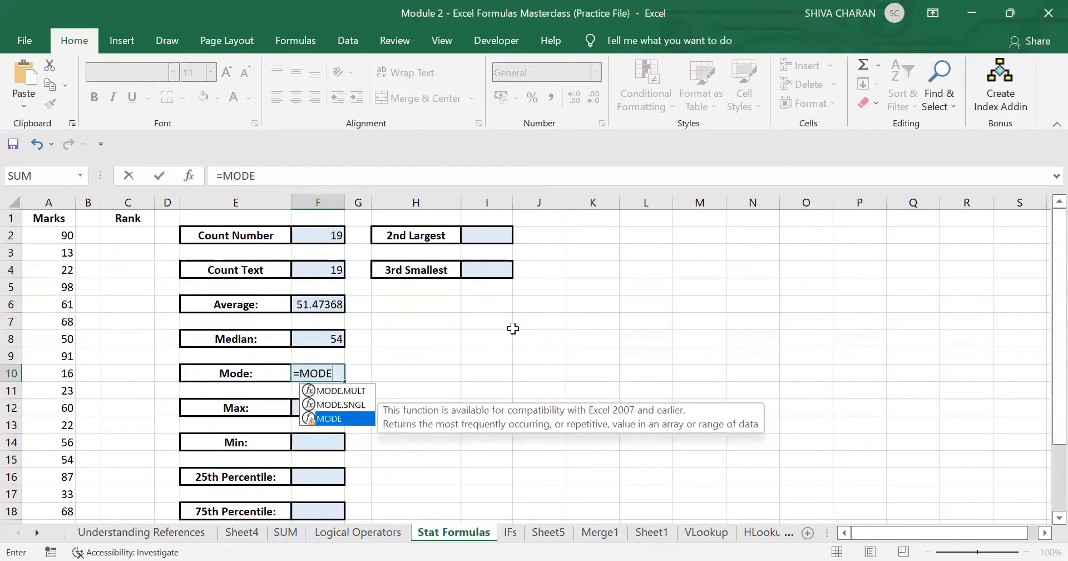
type("(")
left_click(58, 236)
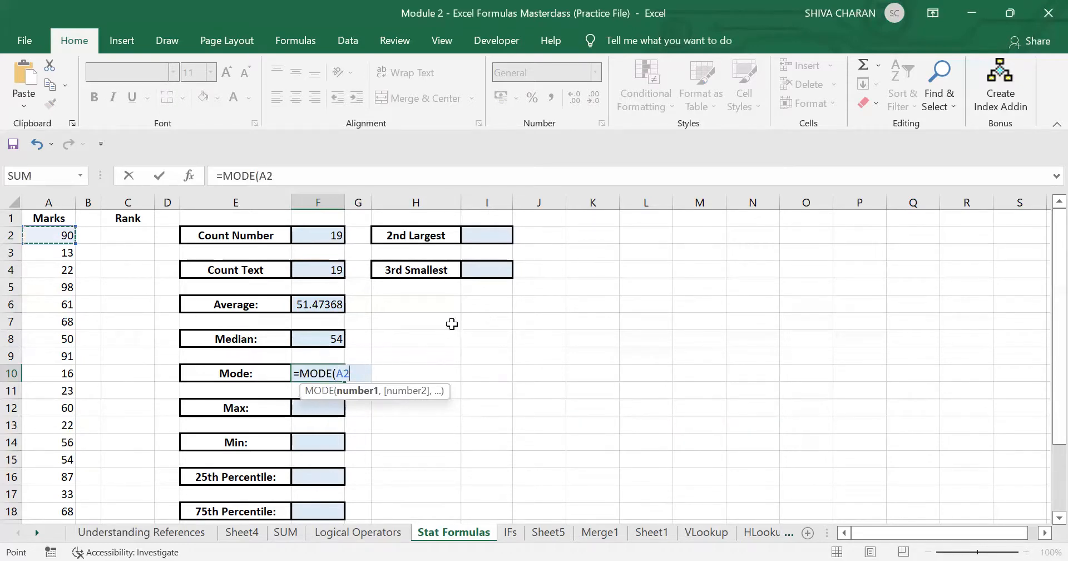
key("ctrl+shift+Down")
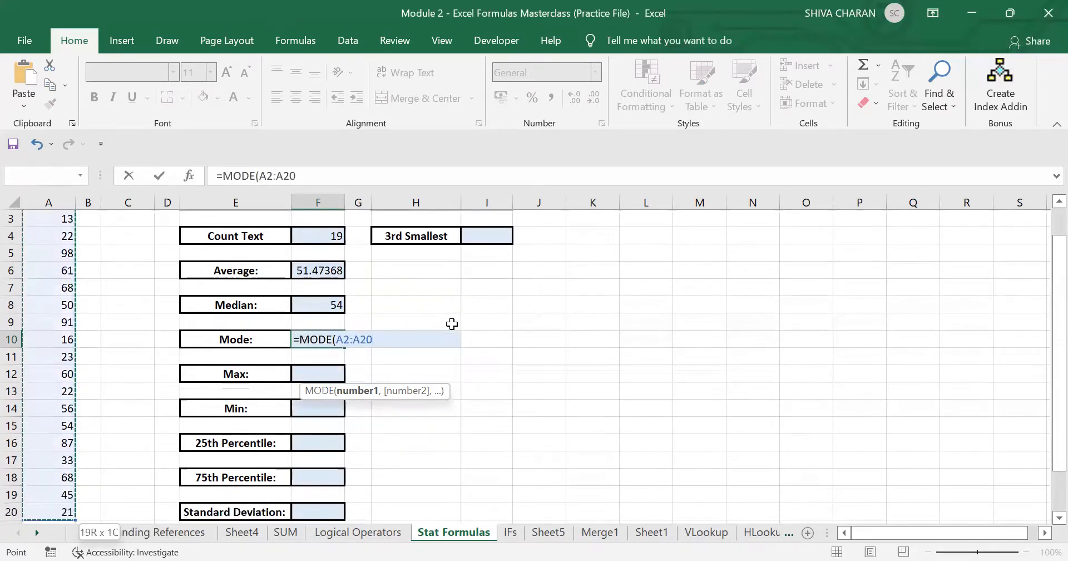
type(")")
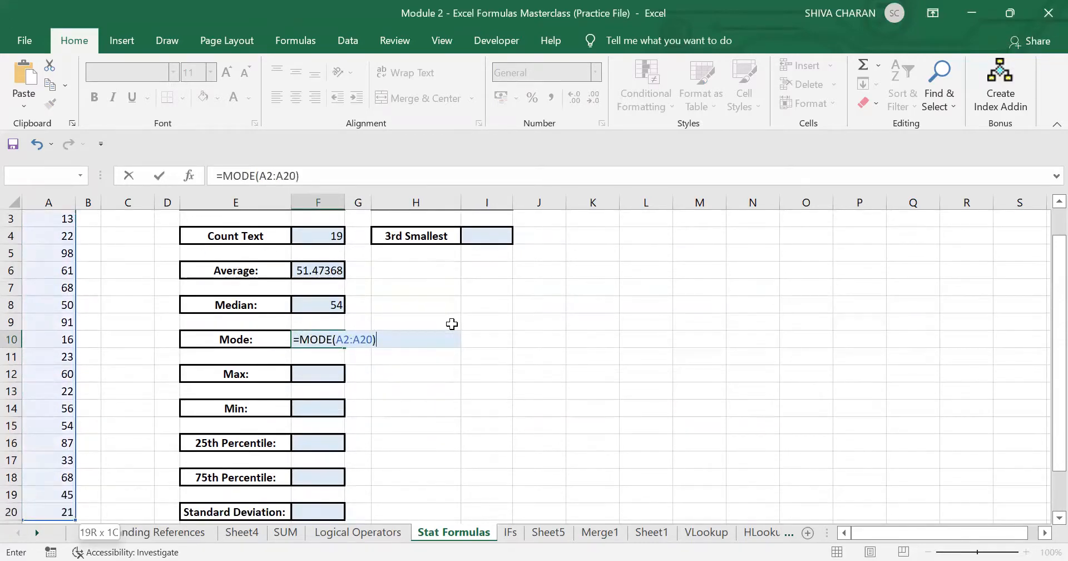
key("Return")
scroll(452, 324, "up", 1)
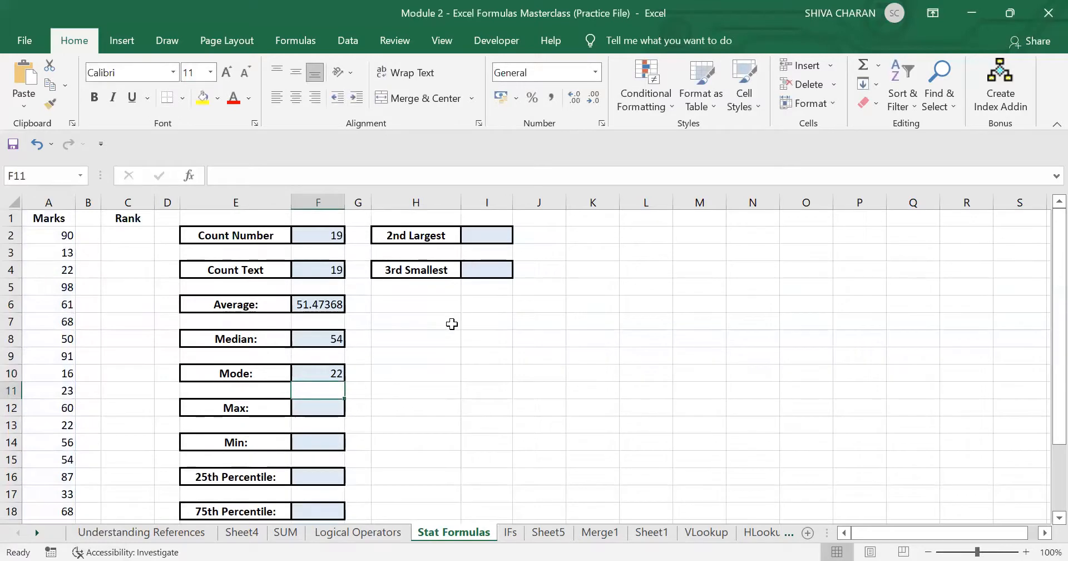
Step: Compare the MODE result in F10 with the repeated marks in cells A4 and A13
left_click(332, 374)
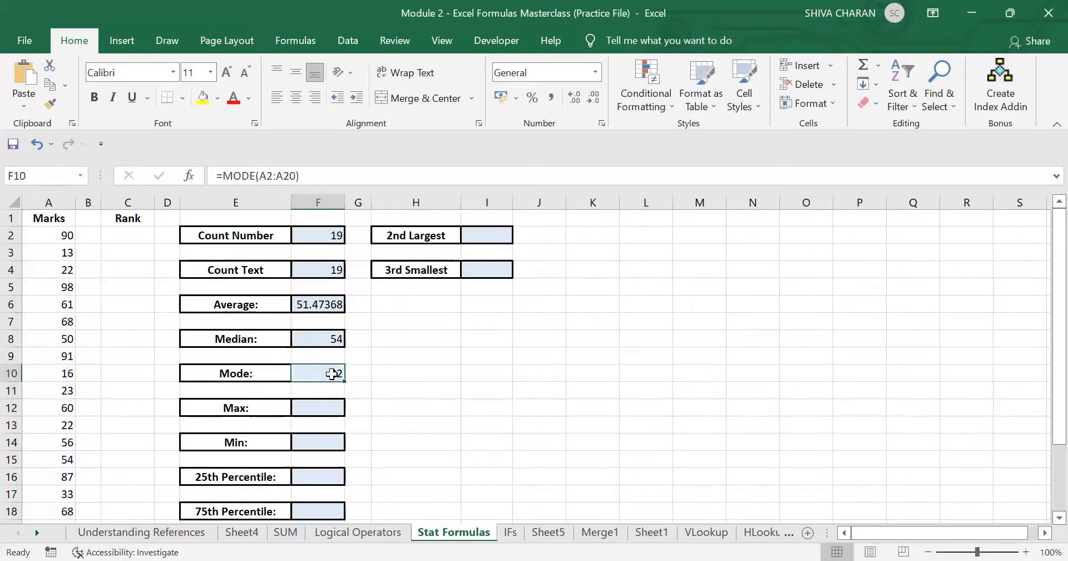
left_click(56, 268)
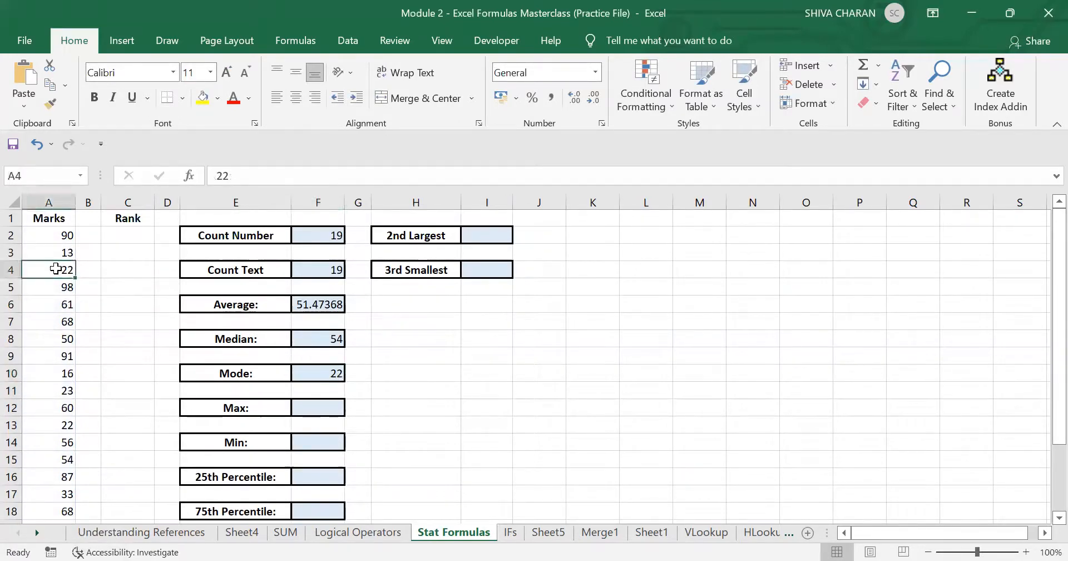
left_click(52, 421)
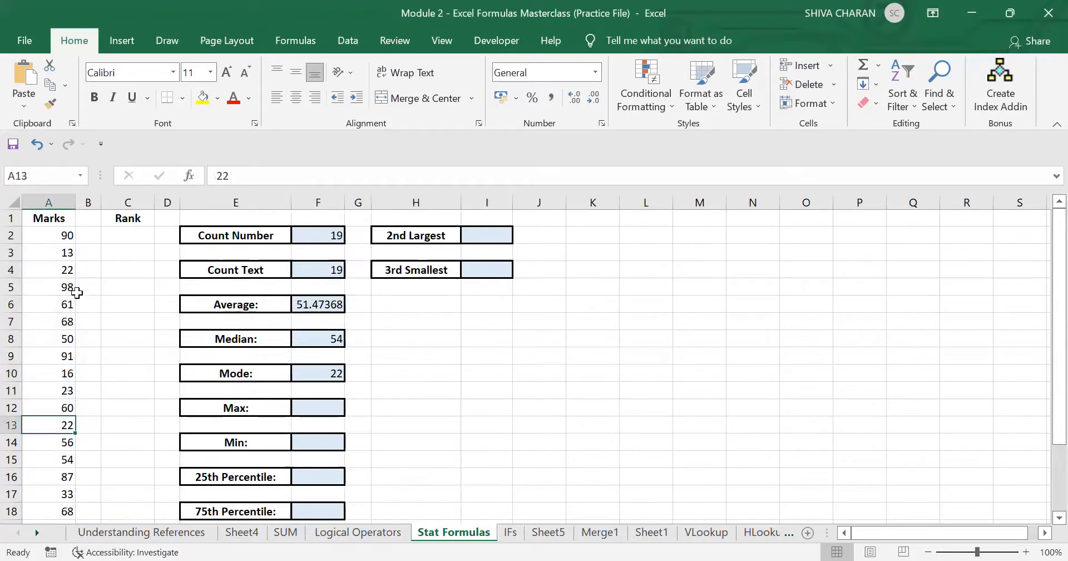
Step: Set the mark in A8 to 13, repeating the mark in A3, and check the MODE result in F10
left_click(54, 255)
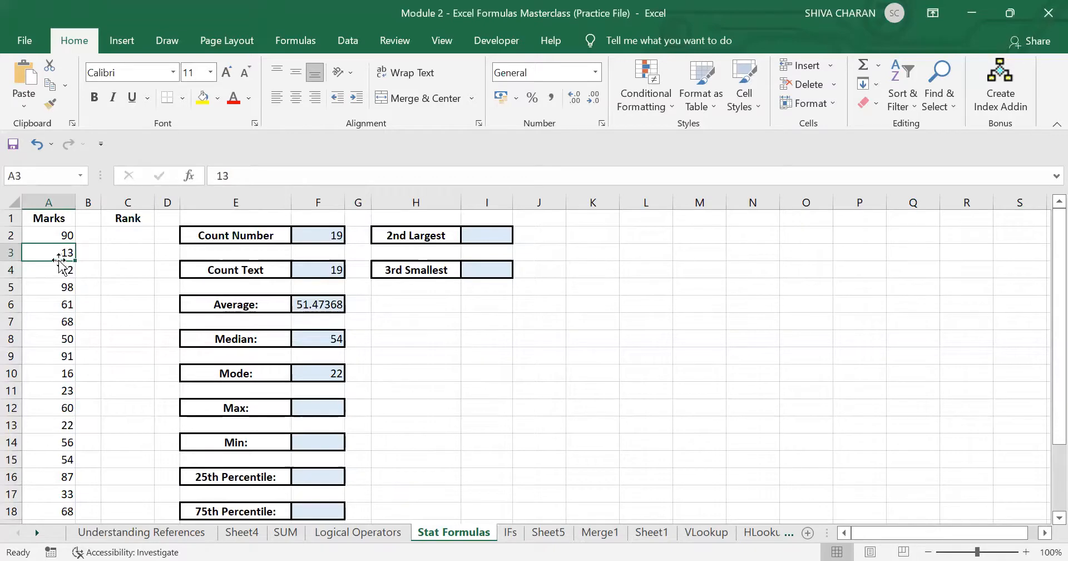
left_click(64, 338)
type("1")
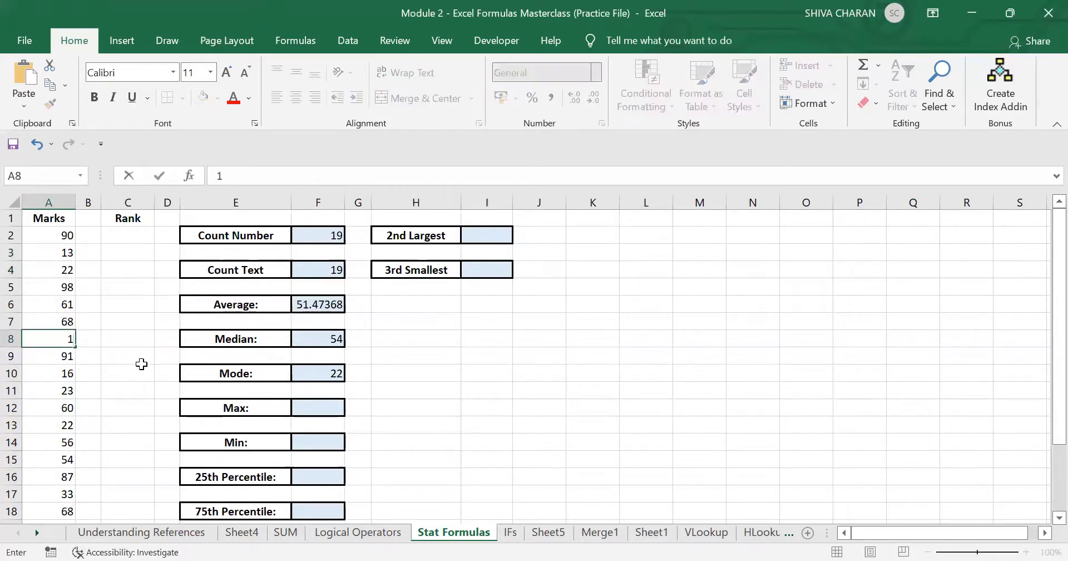
type("3")
key("Return")
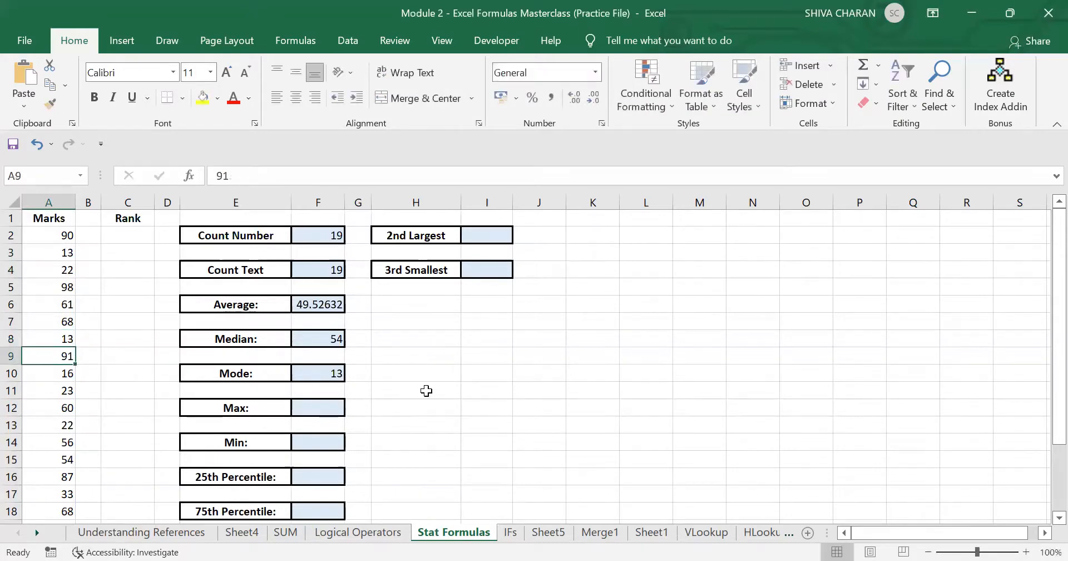
left_click(318, 369)
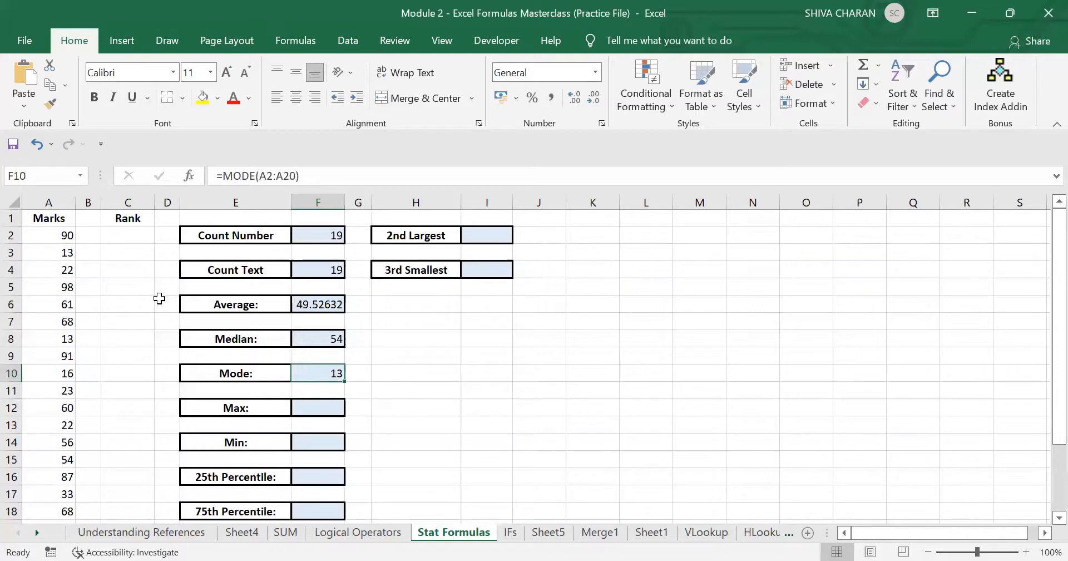
Step: Examine the order in which the repeated marks occur from A2 downward and relate it to the MODE formula in F10
left_click(62, 253)
left_click(63, 269)
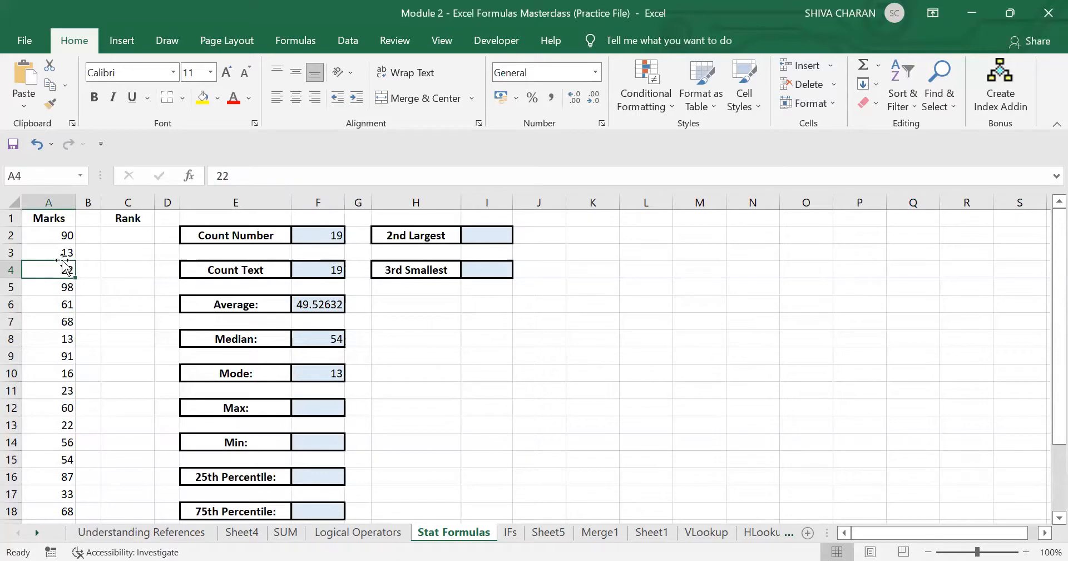
left_click(62, 232)
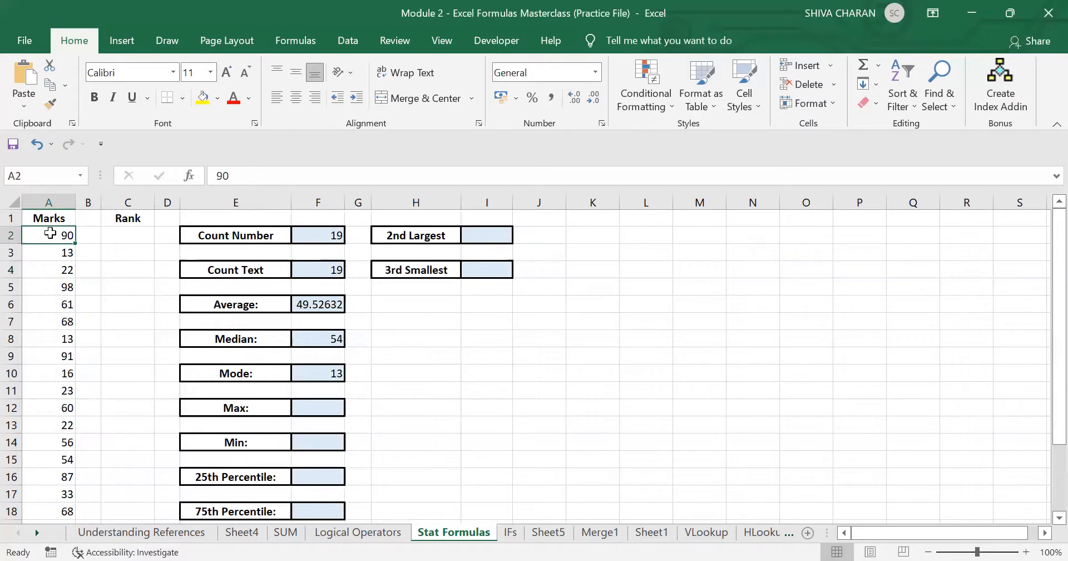
left_click_drag(46, 234, 40, 493)
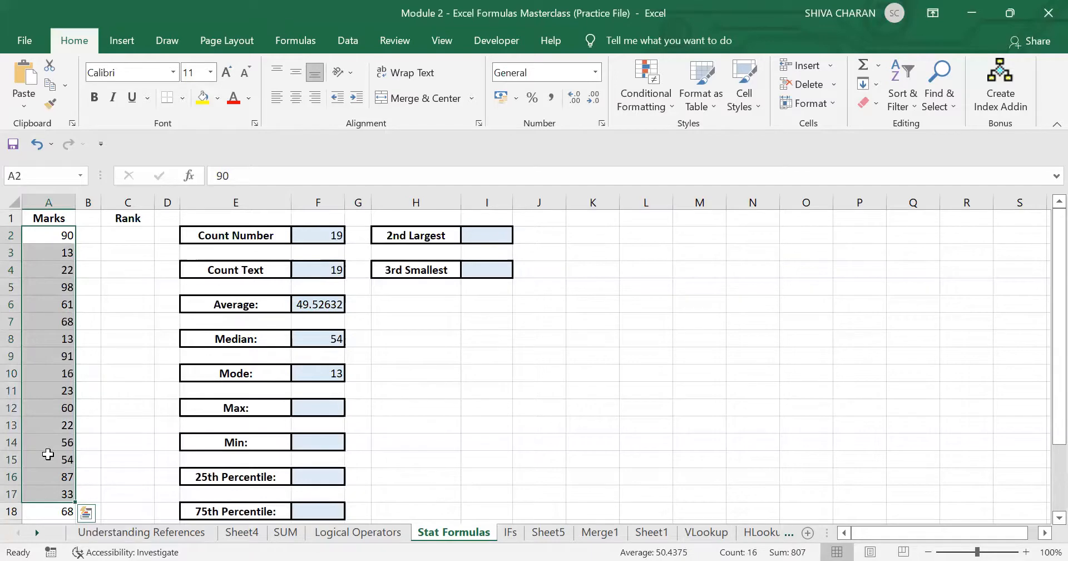
left_click(47, 303)
left_click(54, 265)
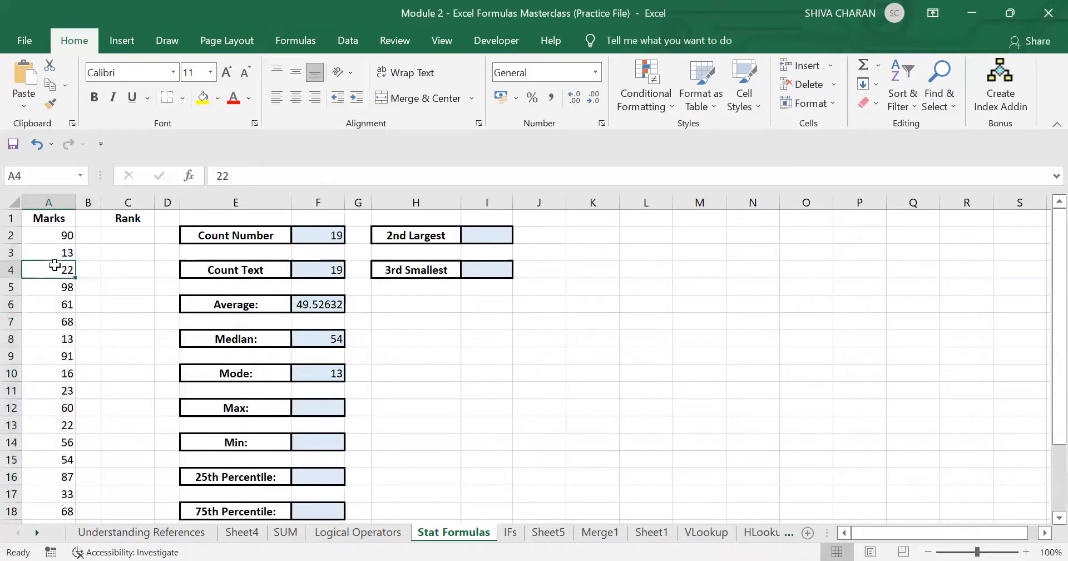
left_click_drag(54, 265, 58, 361)
left_click_drag(46, 236, 49, 314)
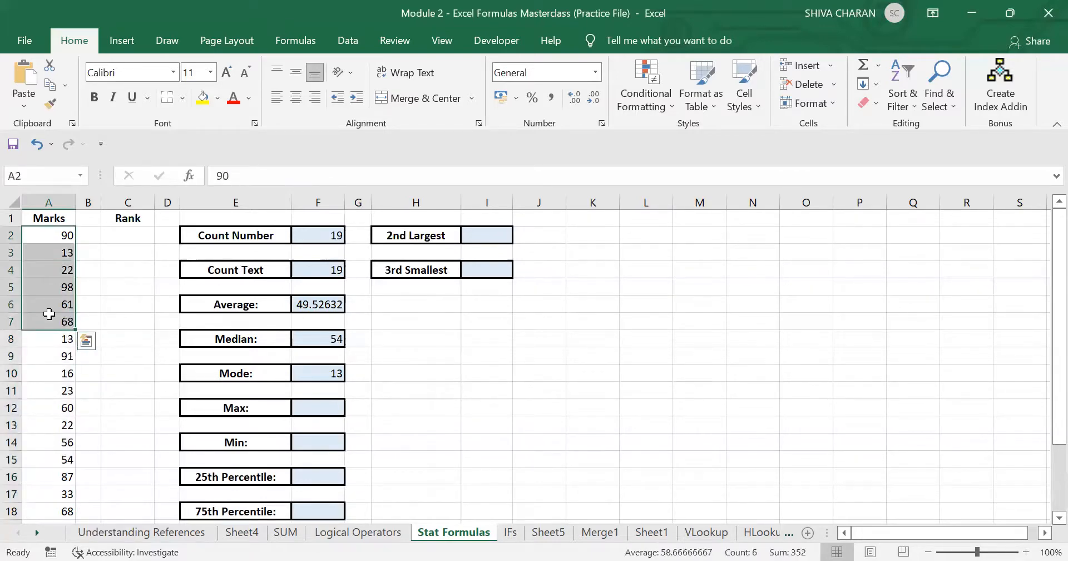
left_click(49, 251)
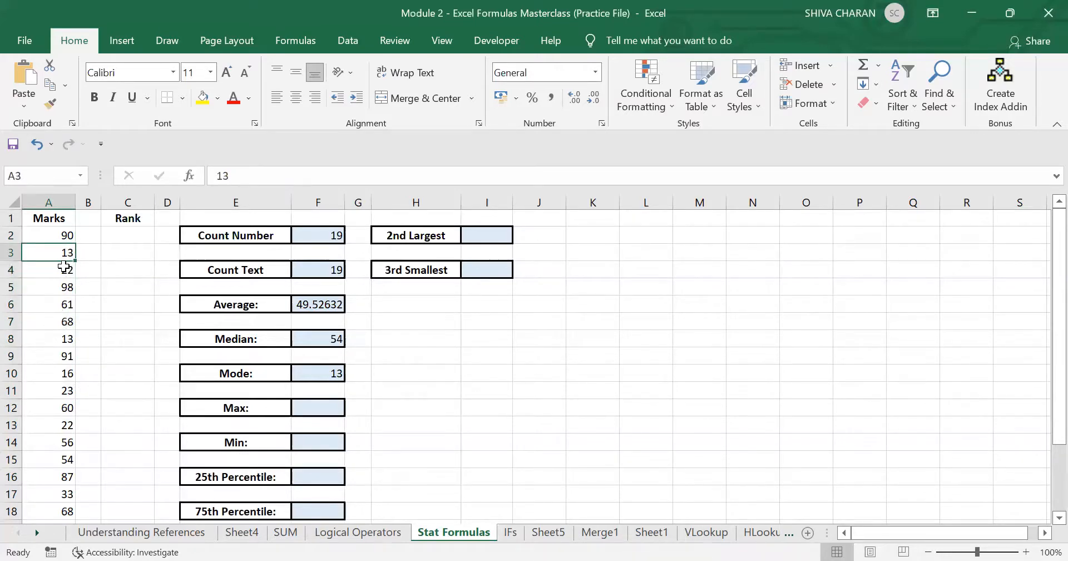
left_click(324, 372)
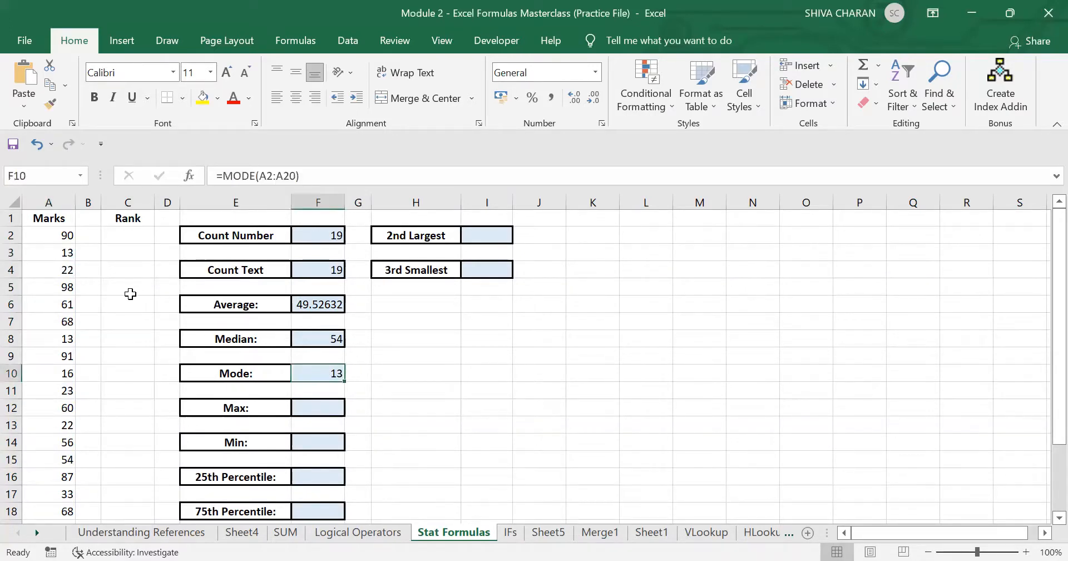
Step: Set the mark in A9 to 98, repeating the mark in A5, and check the MODE result in F10
left_click(65, 290)
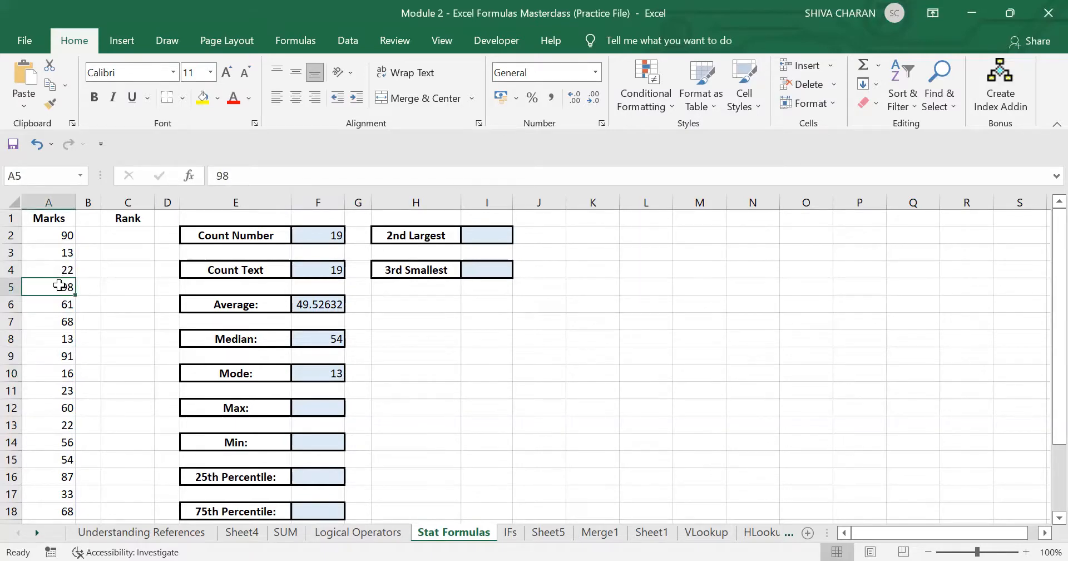
left_click(66, 355)
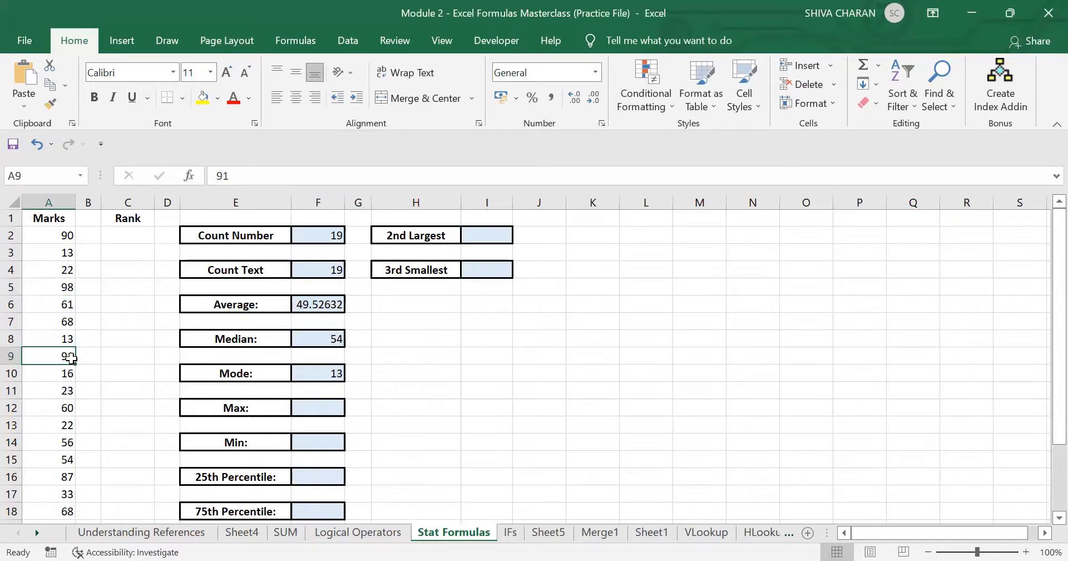
type("98")
key("Return")
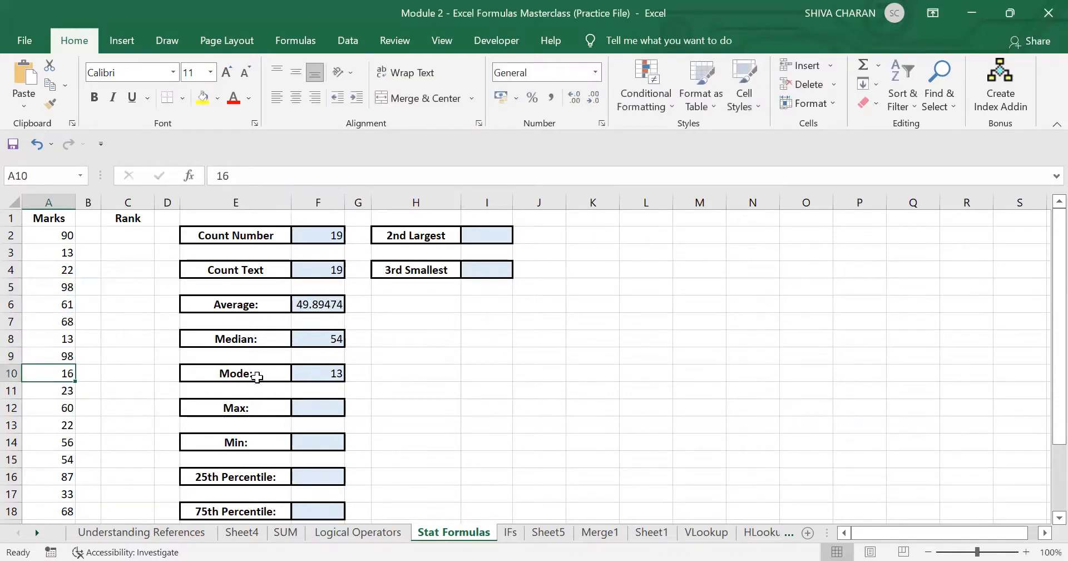
left_click(304, 373)
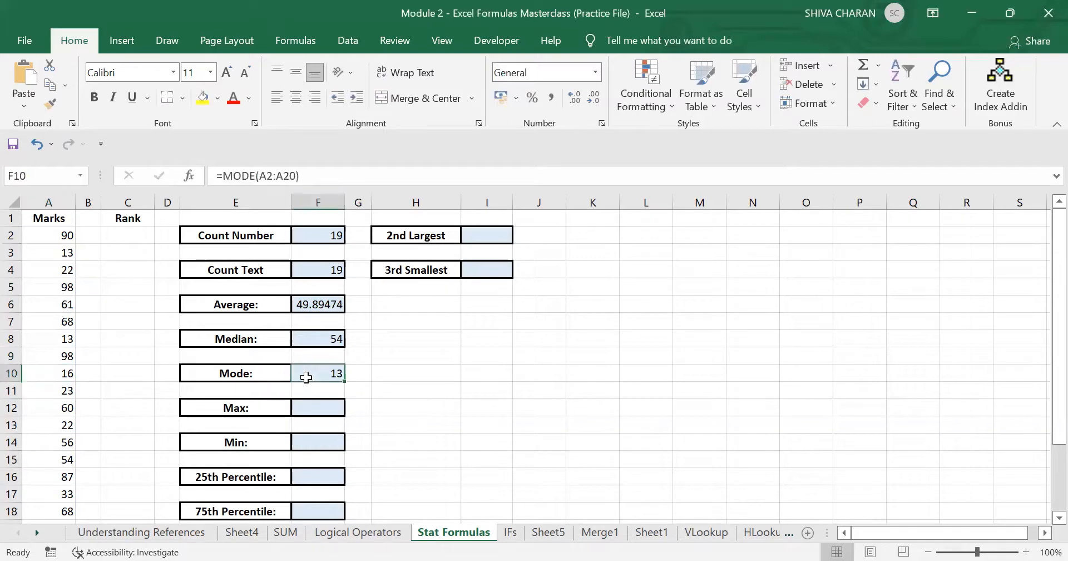
Step: Compare the positions of the repeated marks in A4 and A5 with the MODE result in F10
left_click(67, 287)
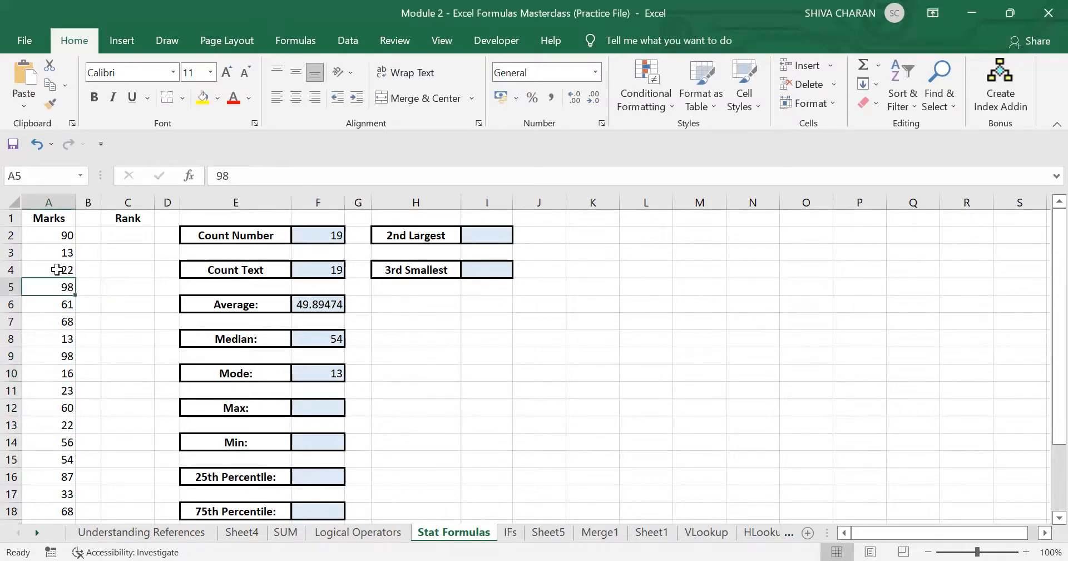
left_click(56, 270)
left_click(61, 288)
left_click(61, 271)
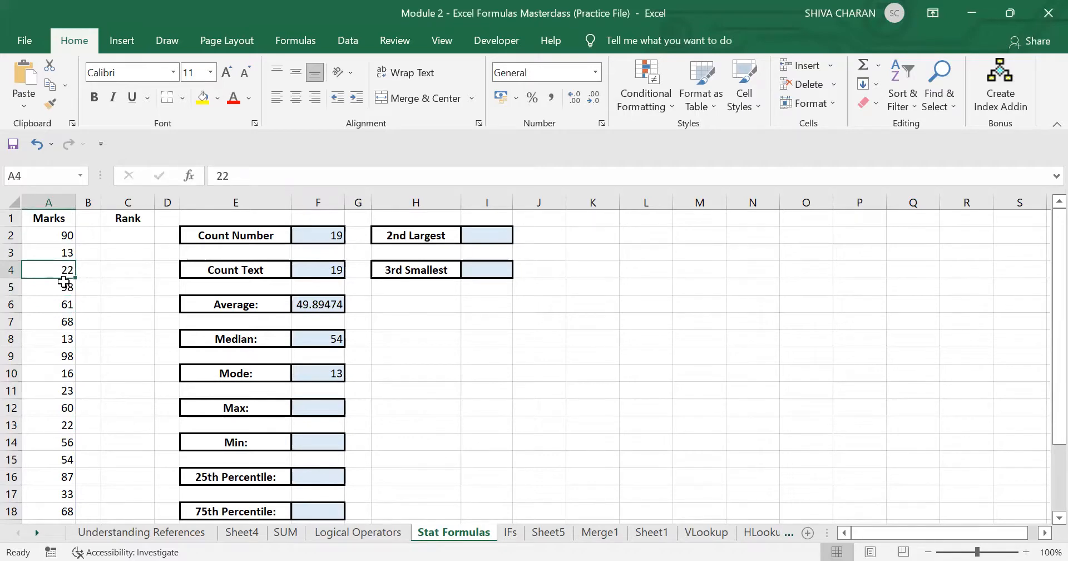
left_click(62, 286)
left_click(333, 376)
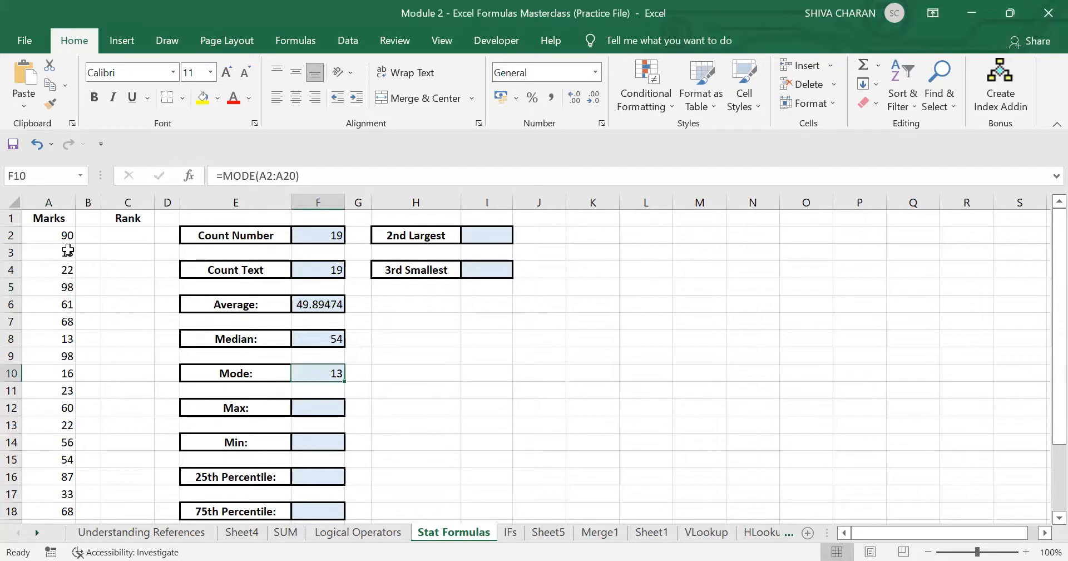
left_click_drag(49, 233, 56, 407)
left_click(49, 285)
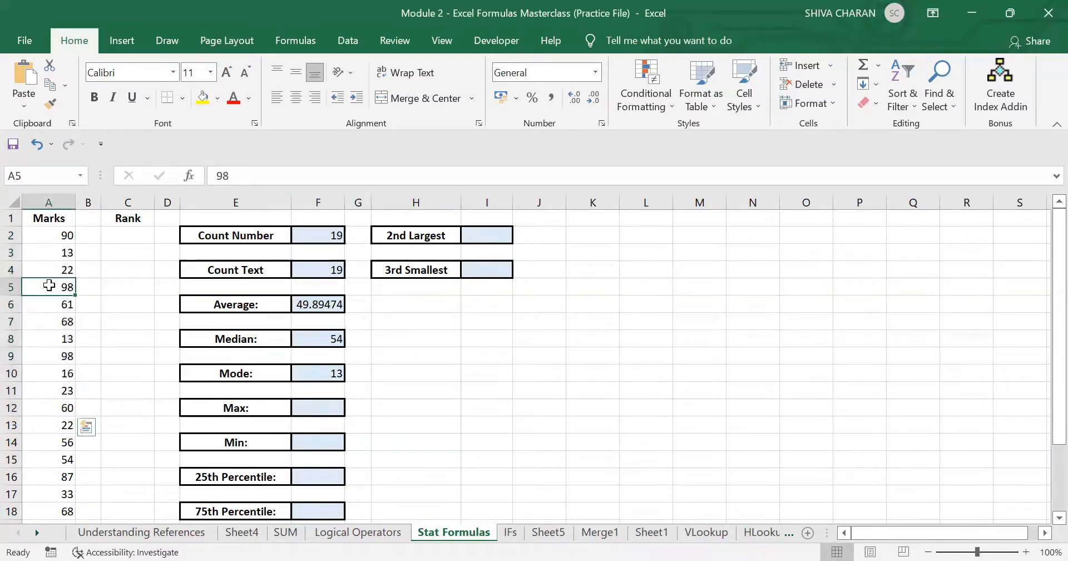
Step: Undo the test edits to the marks in A9 and A8
left_click(46, 236)
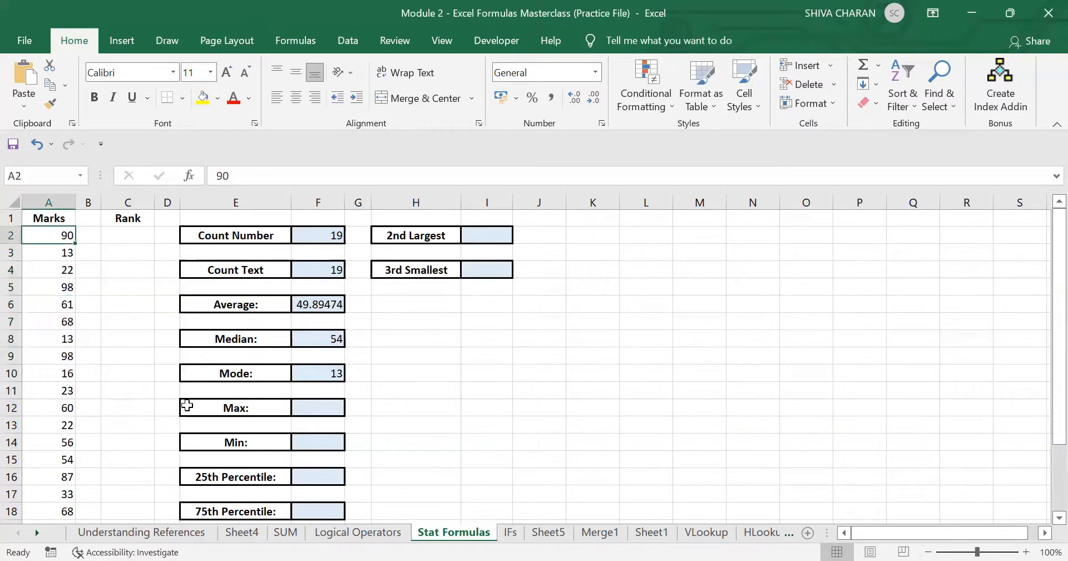
key("ctrl+z")
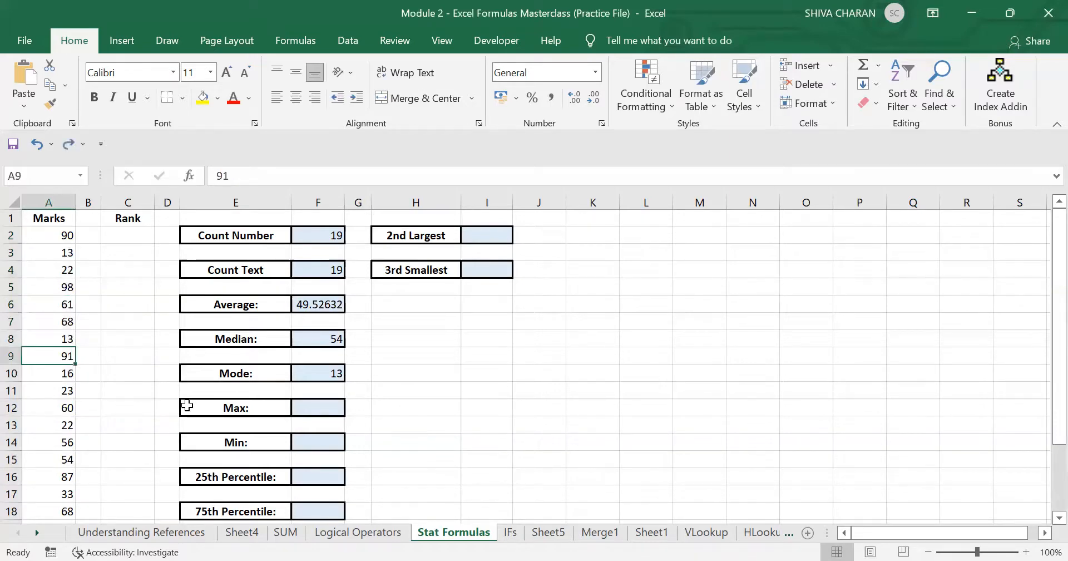
key("ctrl+z")
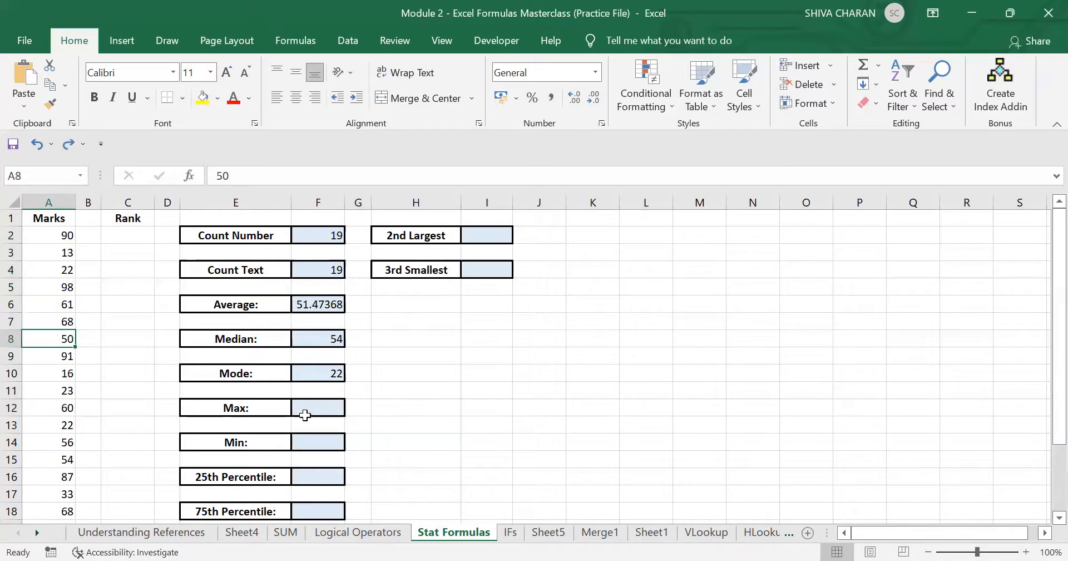
Step: Enter a MAX formula over the marks in A2:A20 in the Max result cell F12 and check it against the marks
left_click(321, 410)
type("=")
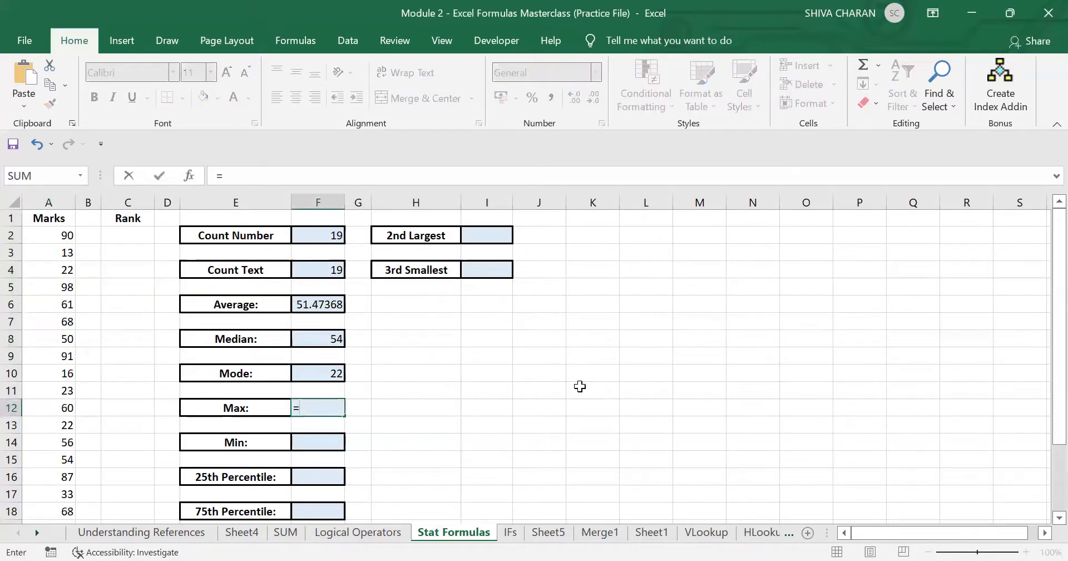
type("MAX(")
left_click(65, 236)
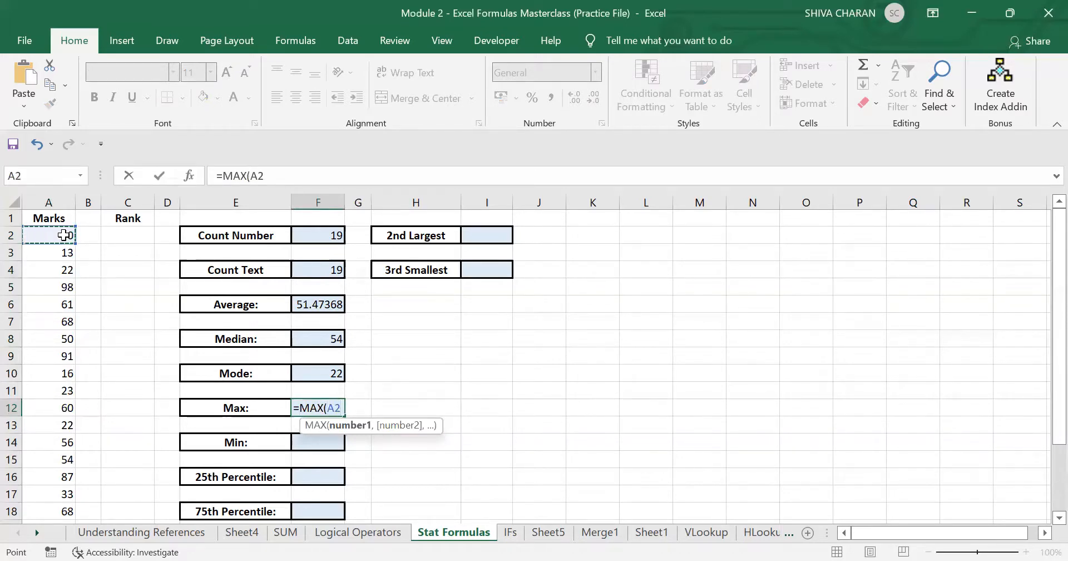
key("ctrl+shift+Down")
type(")")
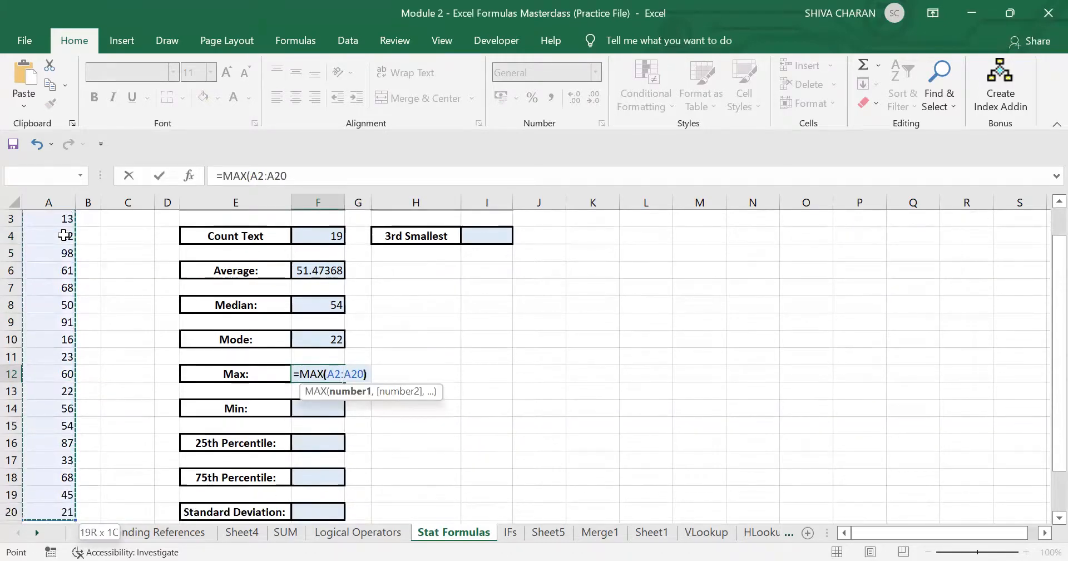
key("Return")
scroll(231, 332, "up", 1)
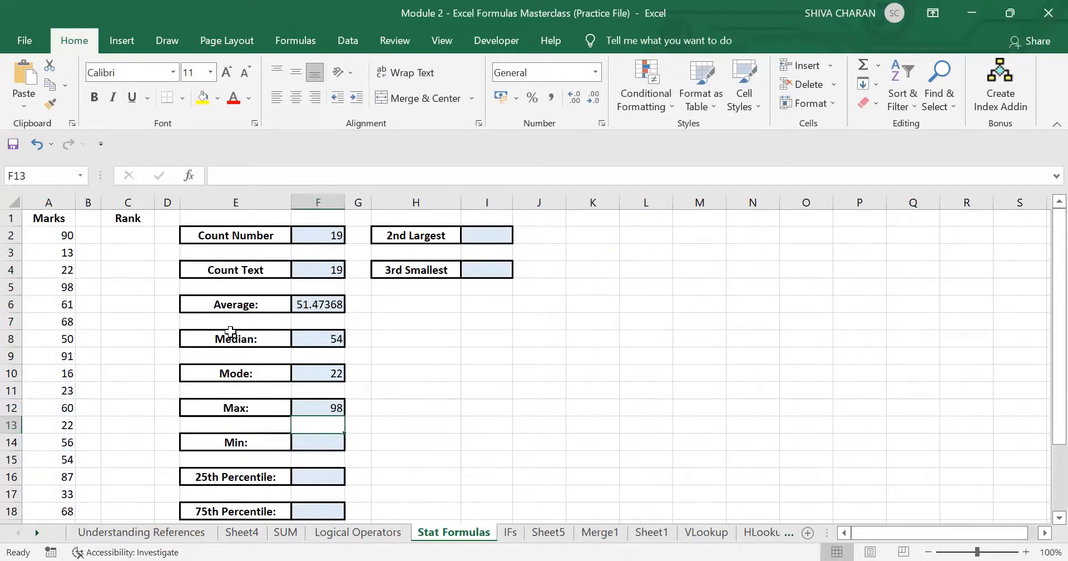
left_click(61, 287)
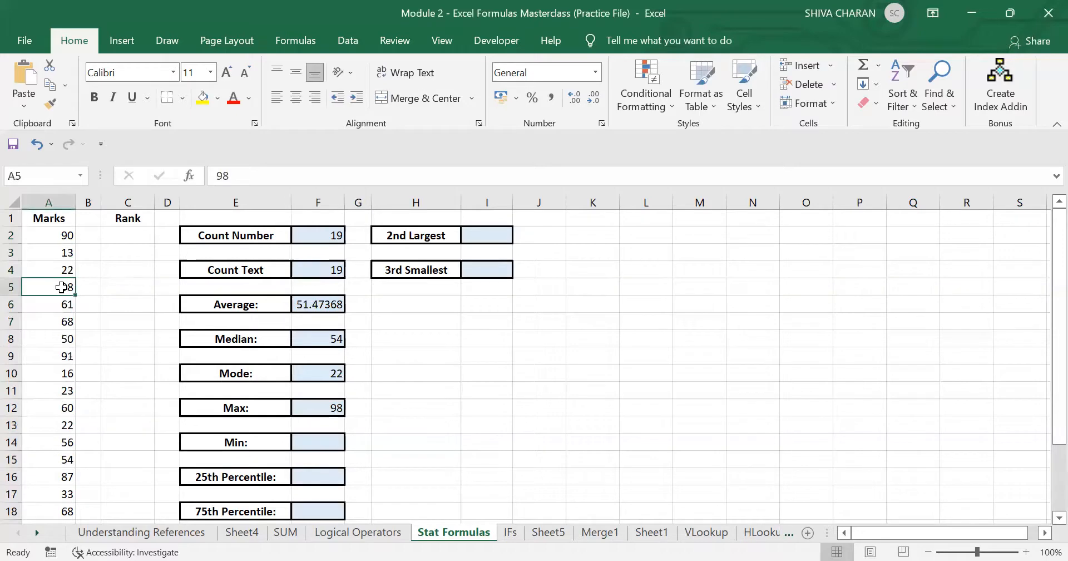
scroll(62, 287, "down", 1)
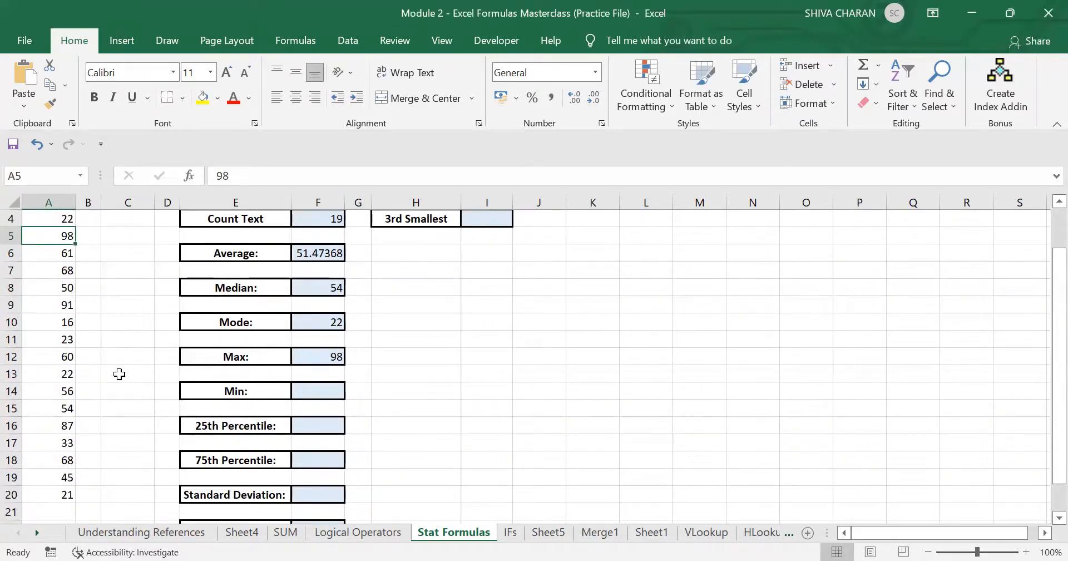
scroll(120, 374, "up", 1)
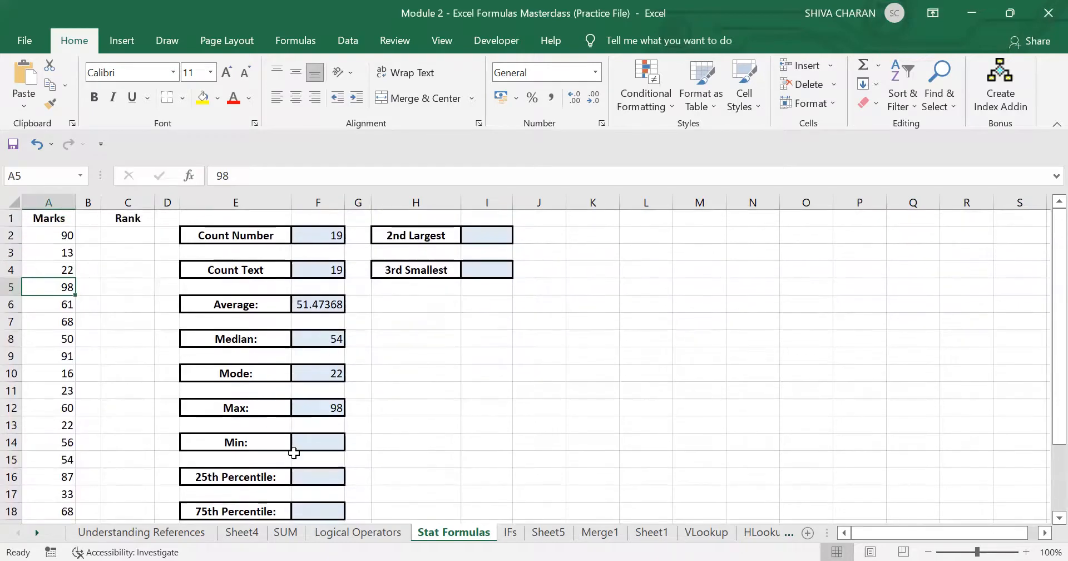
Step: Enter a MIN formula over the marks in A2:A20 in the Min result cell F14
left_click(304, 442)
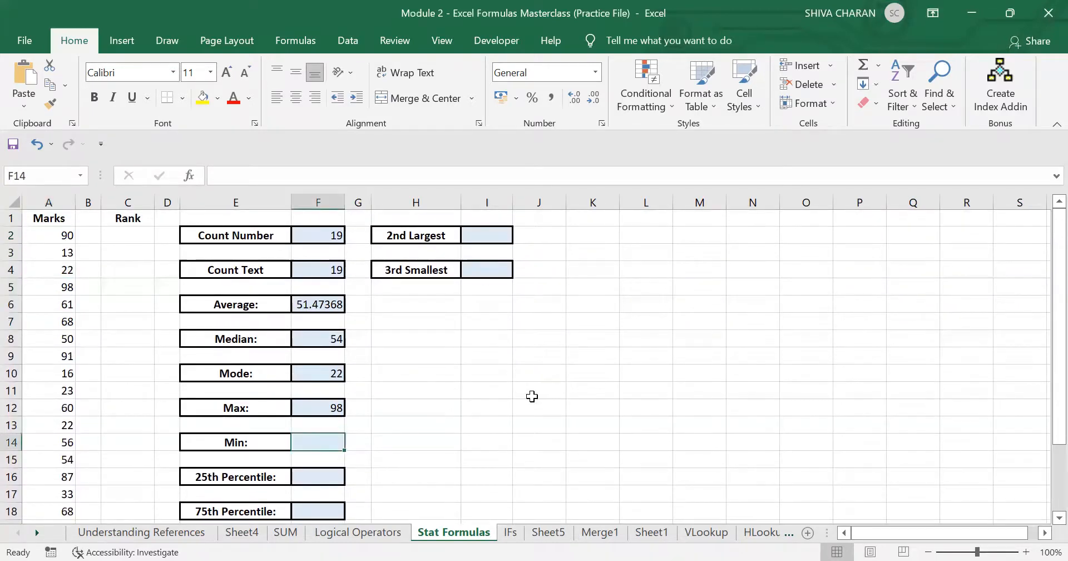
type("=")
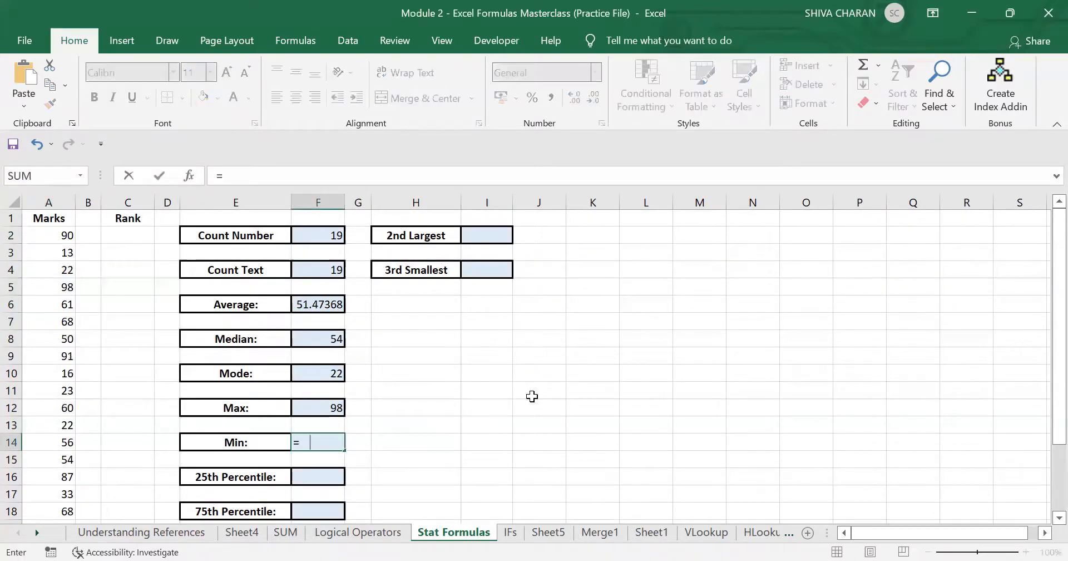
type("MIN(")
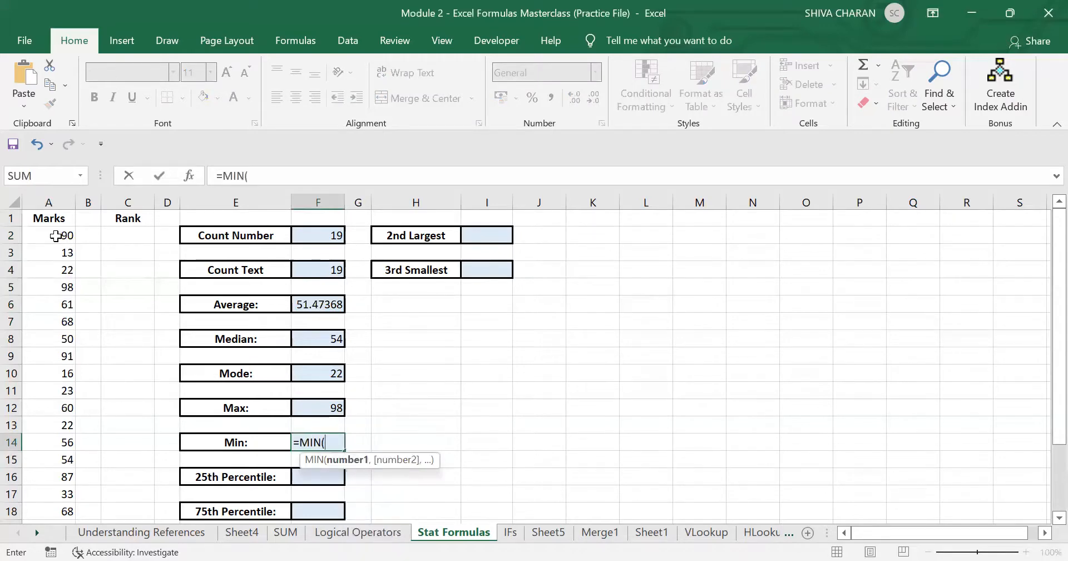
left_click(51, 236)
key("ctrl+shift+Down")
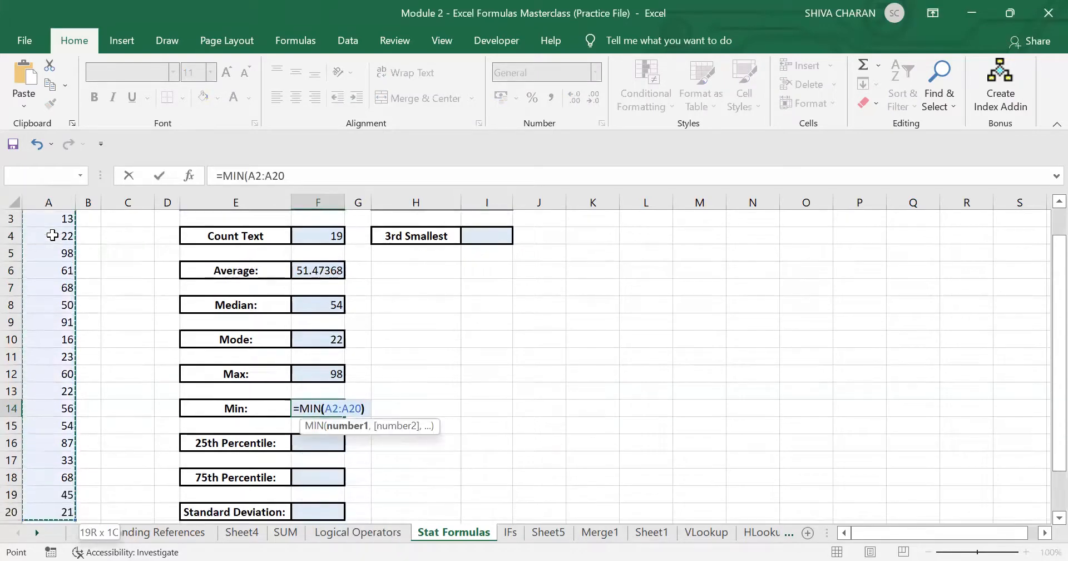
key("Return")
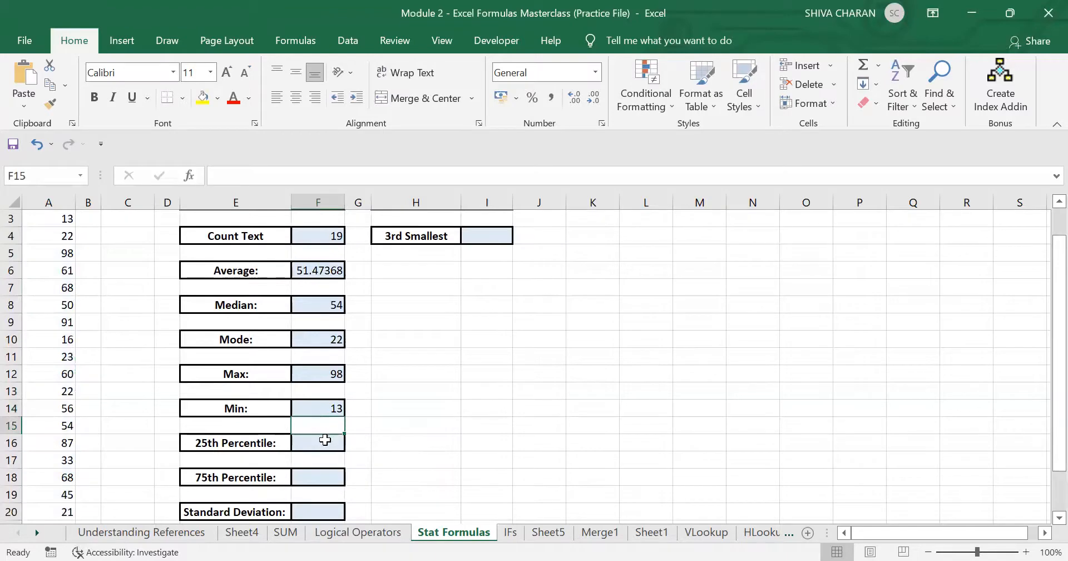
Step: Enter a PERCENTILE formula over the marks in A2:A20 with a k value of 25 in the 25th Percentile result cell F16
left_click(321, 439)
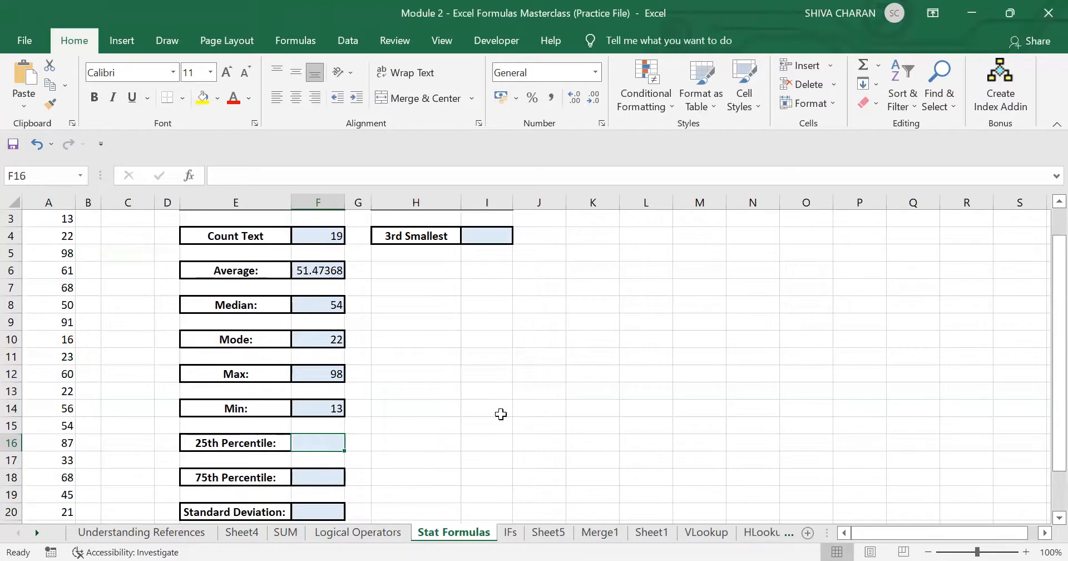
type("=")
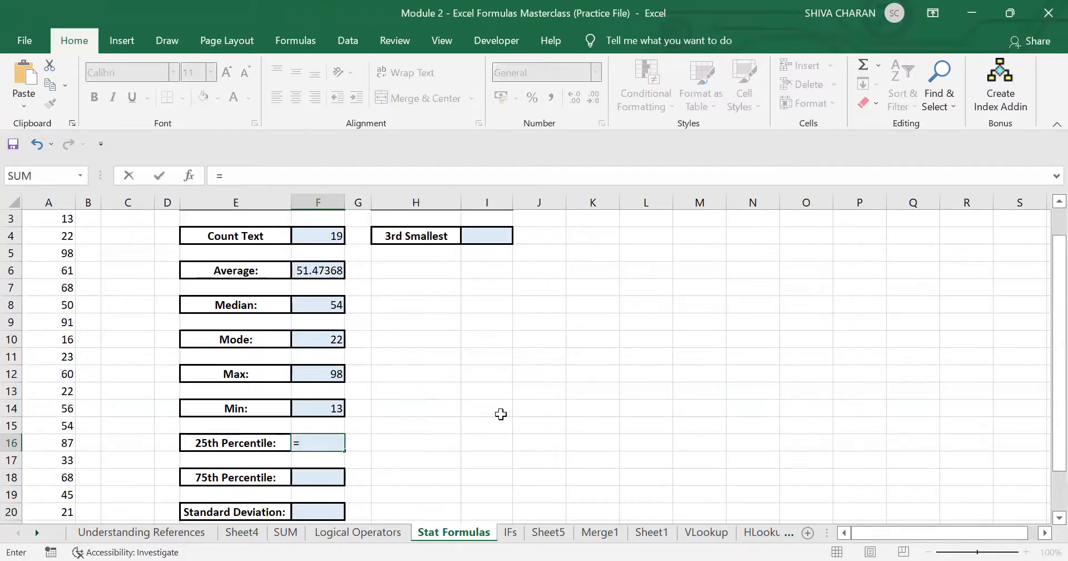
type("PERCEN")
left_click(350, 516)
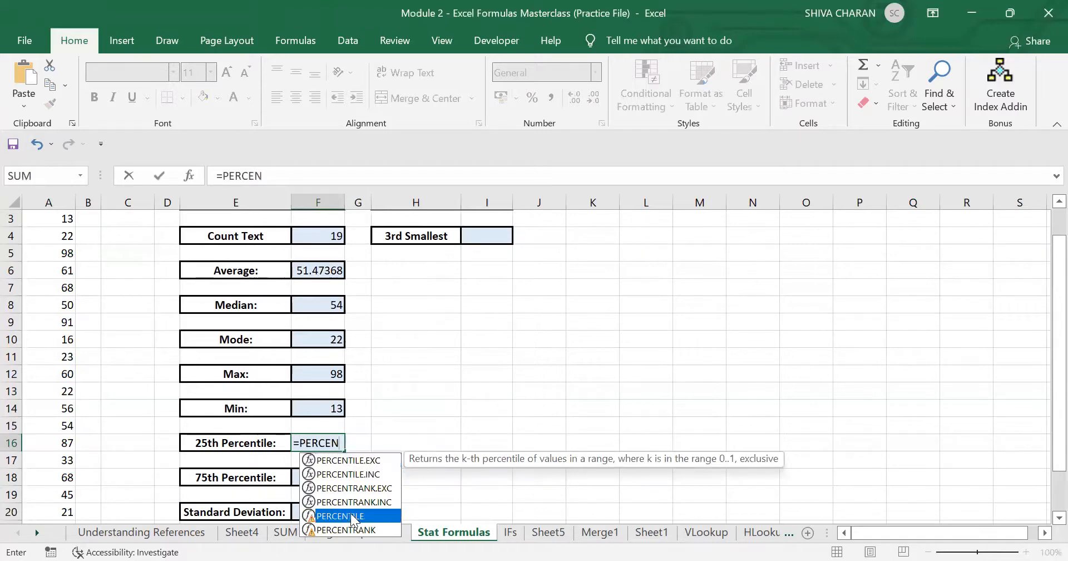
key("Tab")
scroll(138, 341, "up", 1)
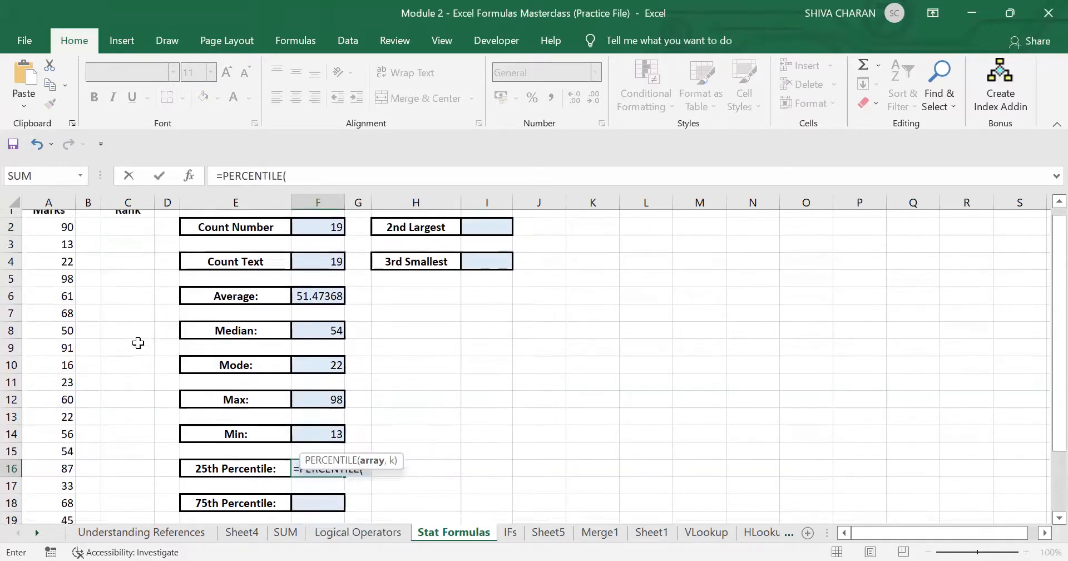
left_click(57, 236)
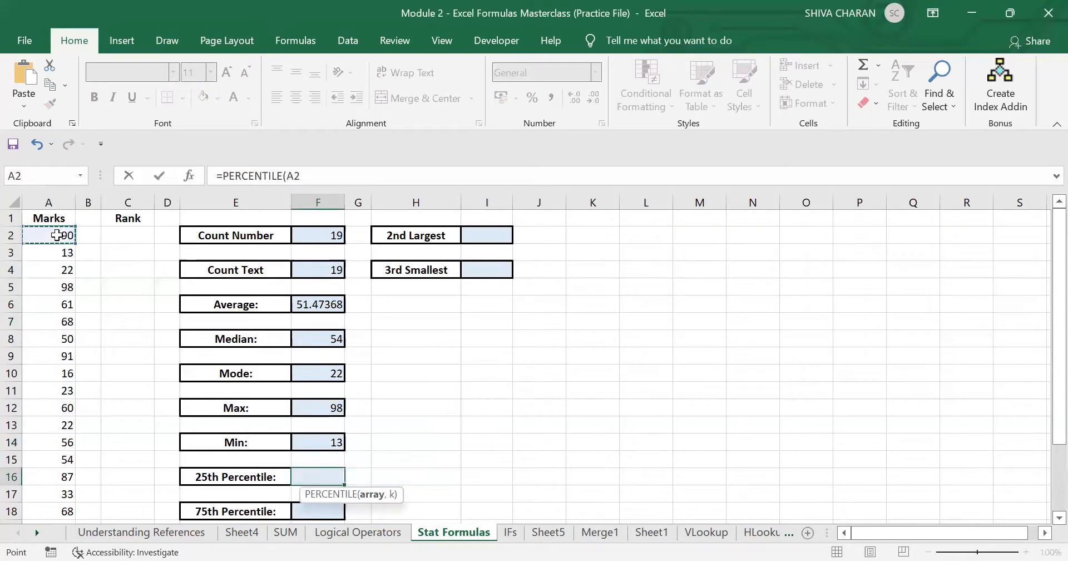
key("ctrl+shift+Down")
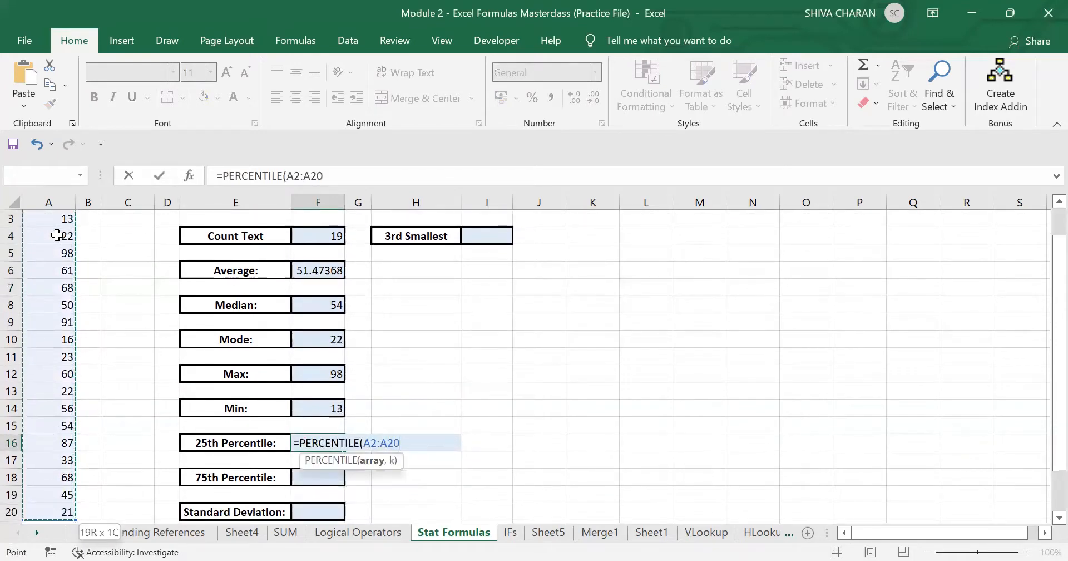
type(",25")
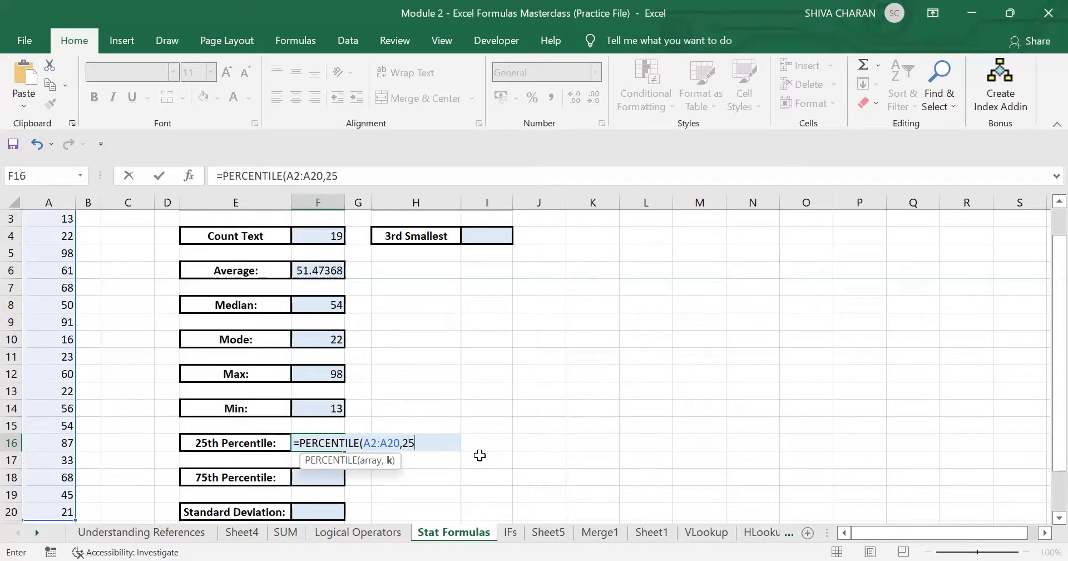
type(")")
key("Return")
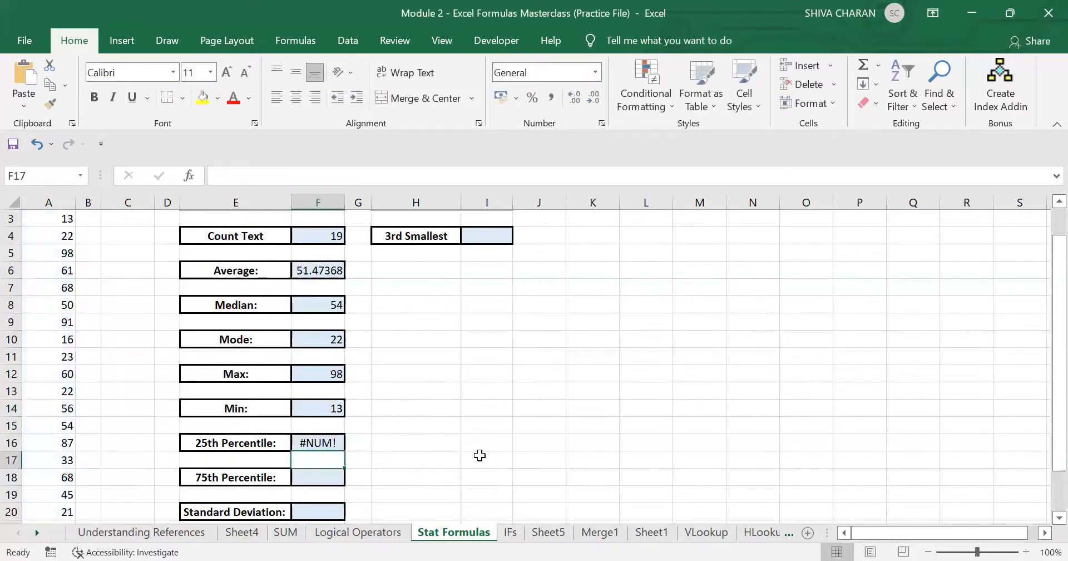
Step: Correct the k argument of the 25th Percentile formula in F16 to 0.25 and check the cell
key("Up")
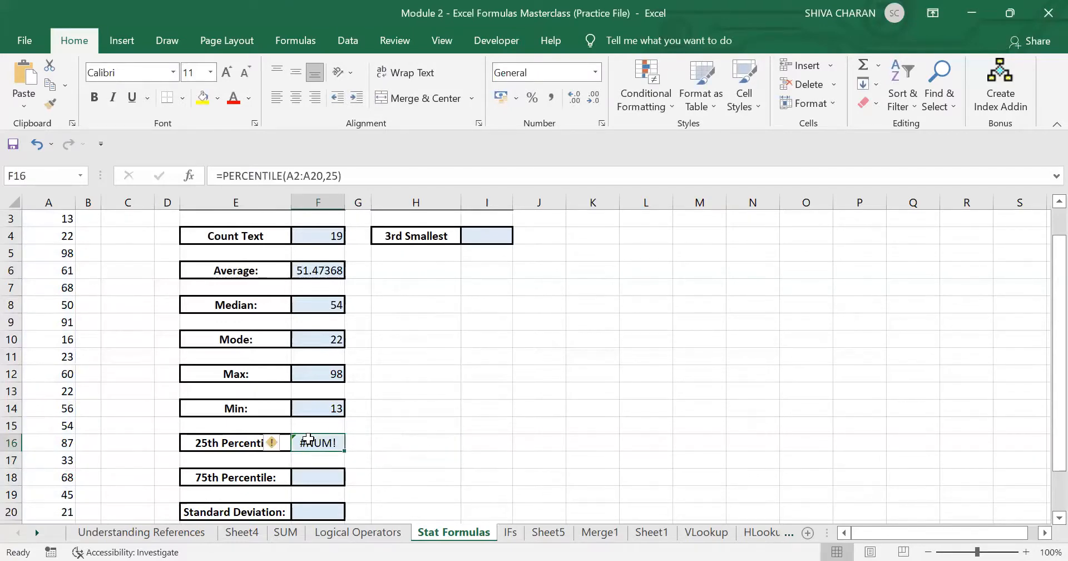
left_click(327, 176)
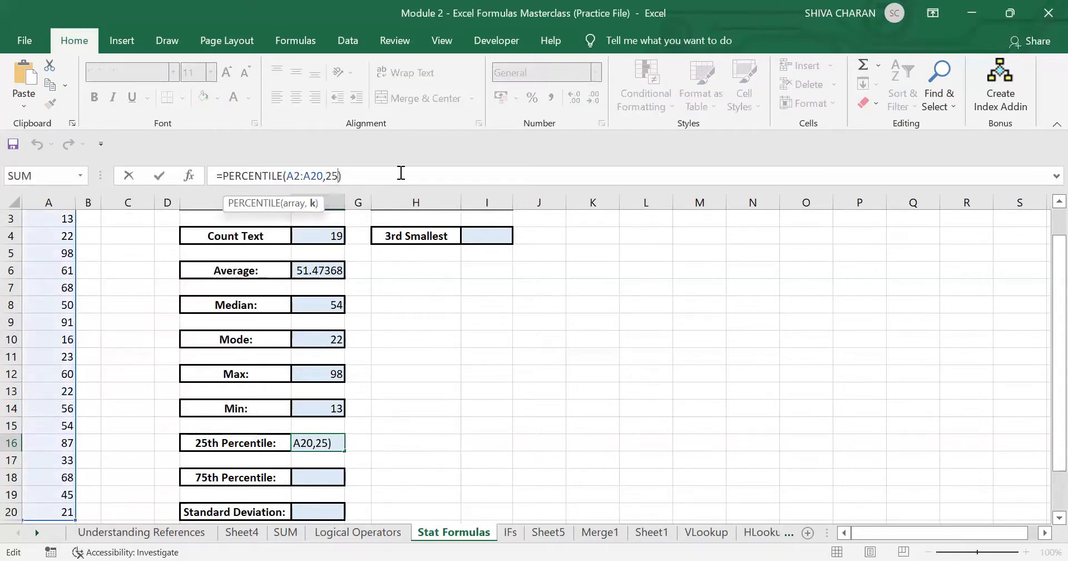
key("Left")
type("0.")
key("Return")
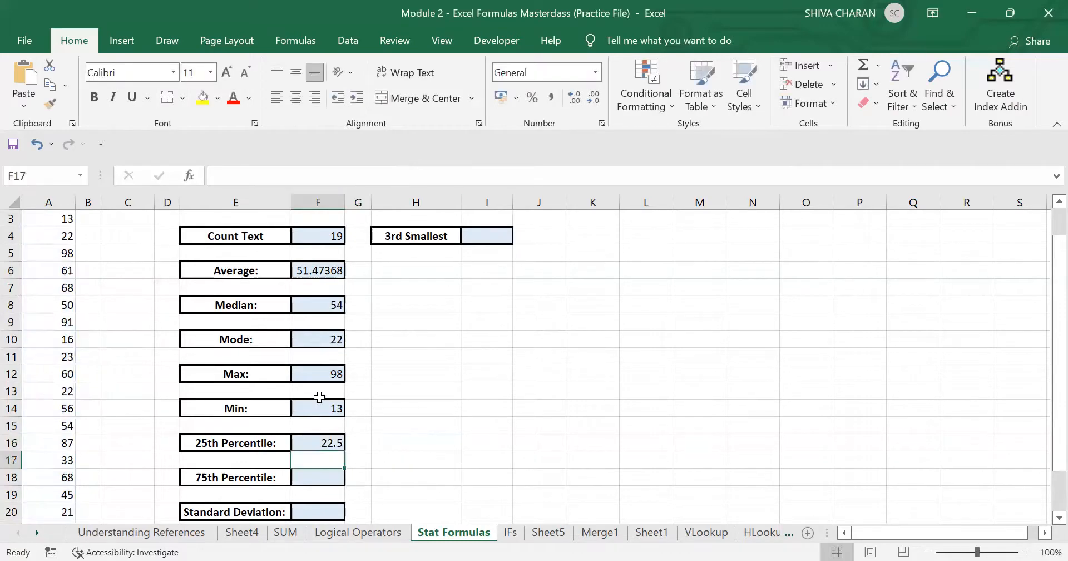
left_click(326, 440)
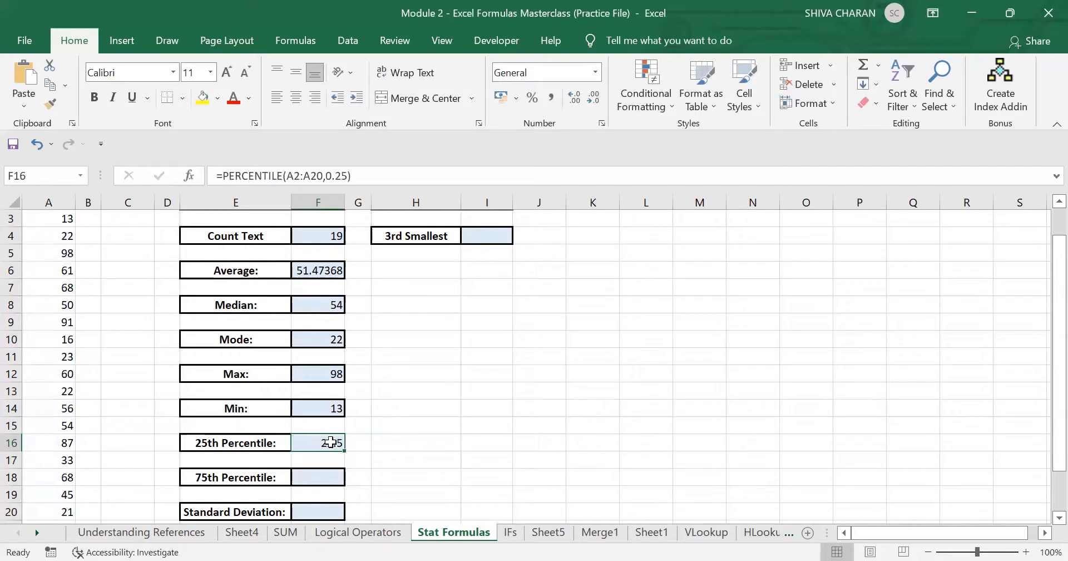
Step: Enter 25 in the empty cell I12 and format it as a percentage
left_click(498, 374)
type("25")
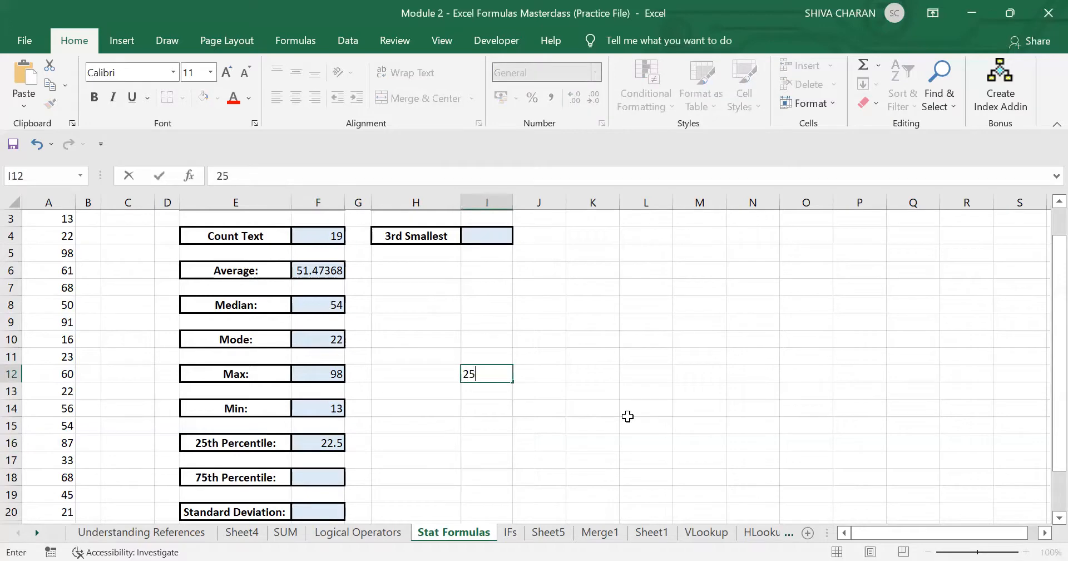
key("Return")
key("Up")
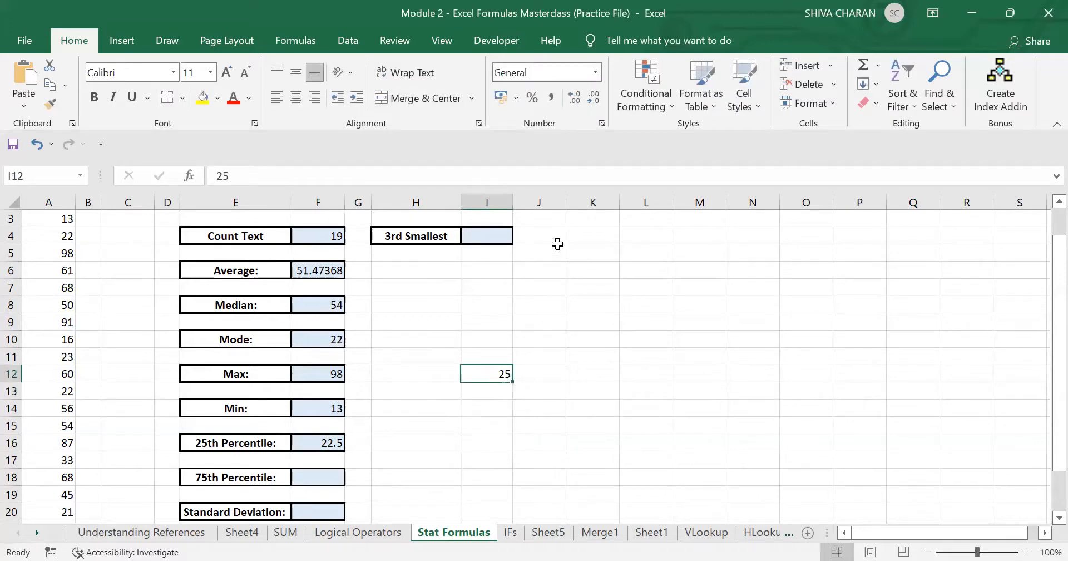
left_click(533, 98)
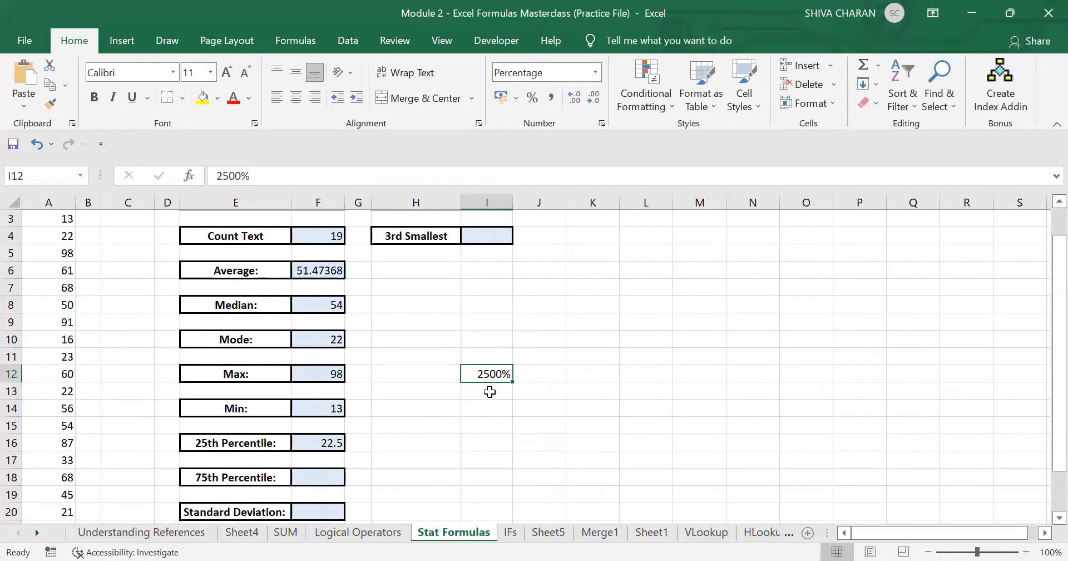
Step: Enter 0.25 in I13, format it as a percentage and compare it with the value in I12
left_click(488, 389)
type("0/")
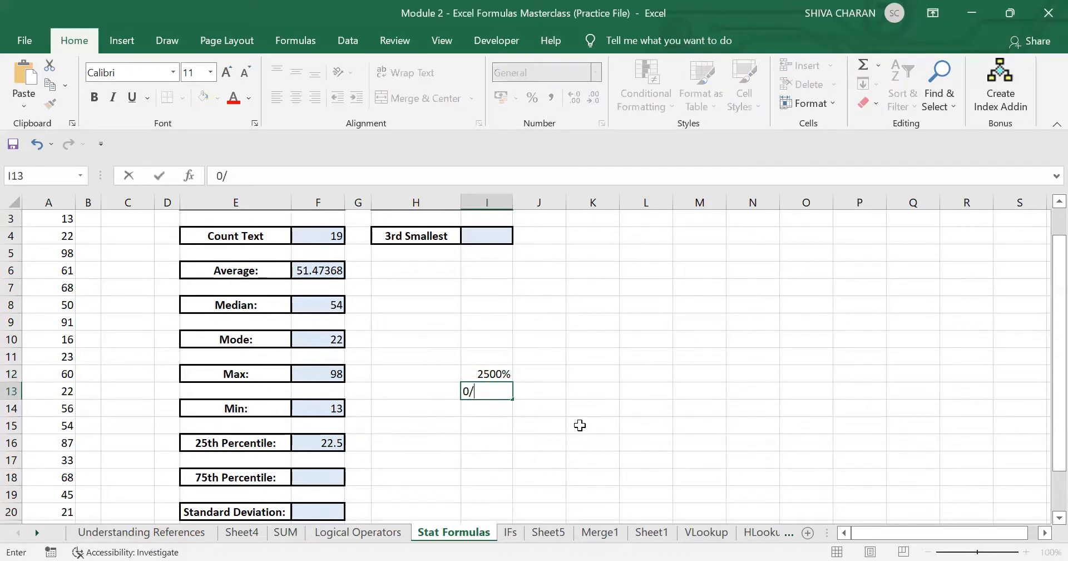
type(".25")
key("Return")
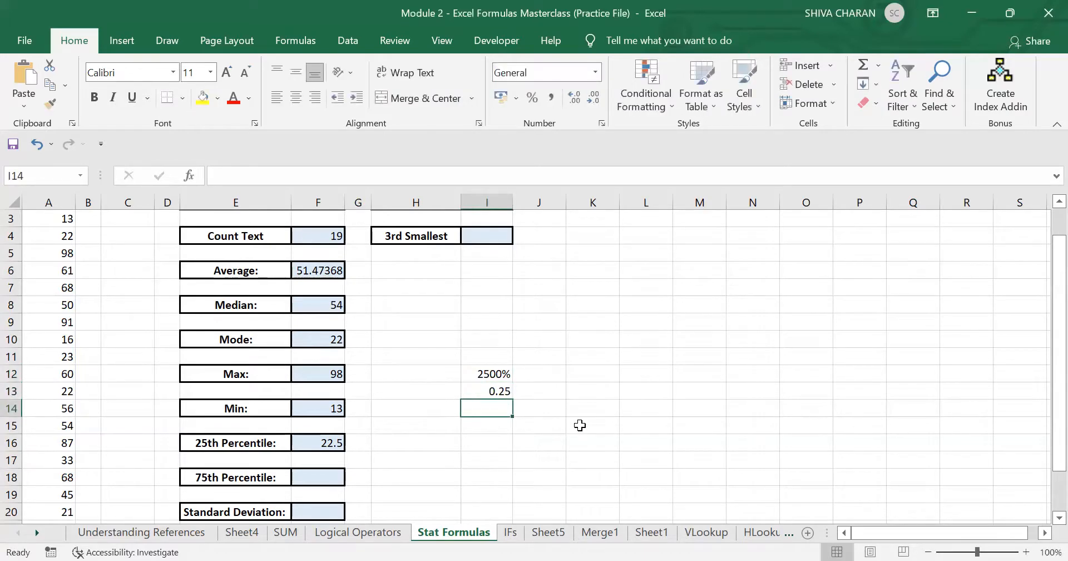
key("Up")
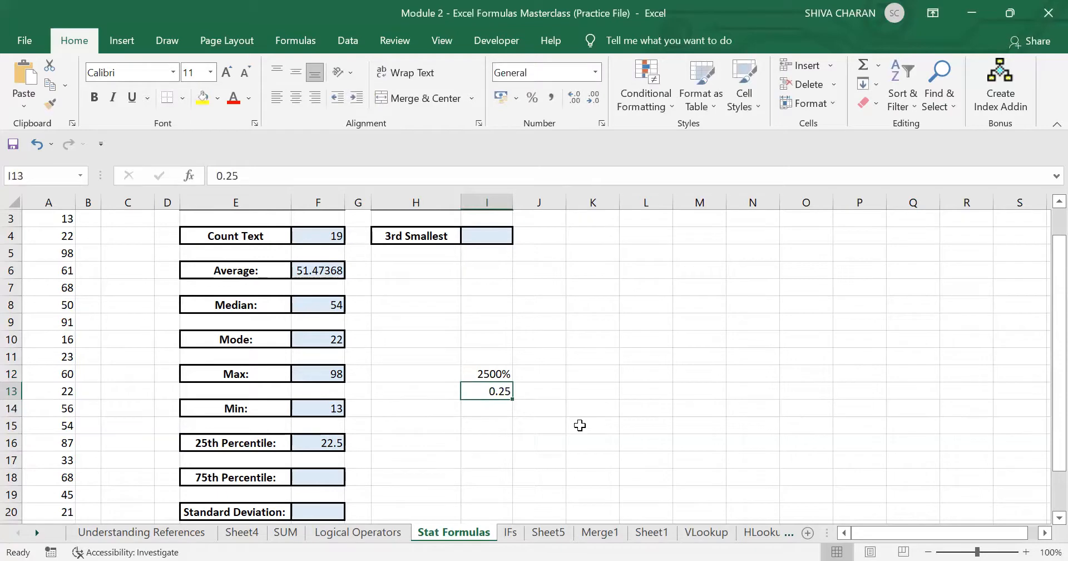
left_click(532, 98)
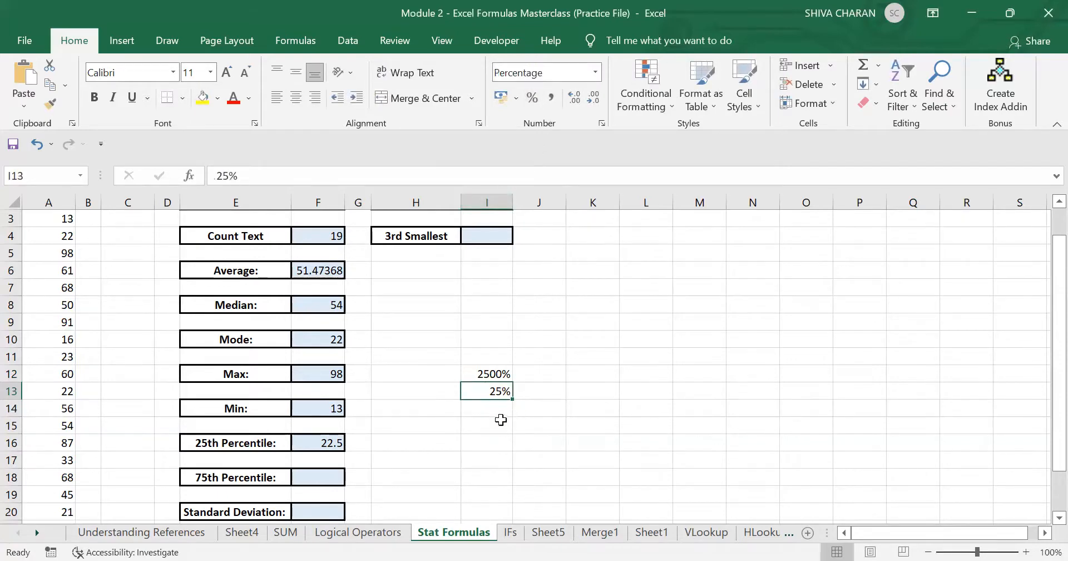
left_click(497, 419)
left_click_drag(492, 372, 487, 410)
Step: Enter a PERCENTILE formula over A2:A20 with k 0.75 in the 75th Percentile result cell F18 and check the cell
left_click(312, 474)
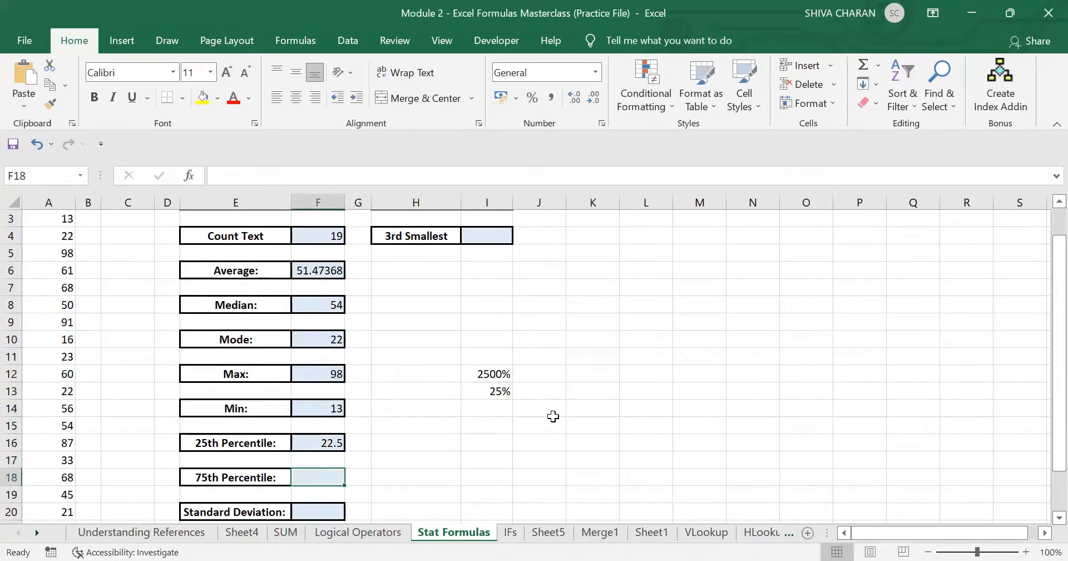
type("=")
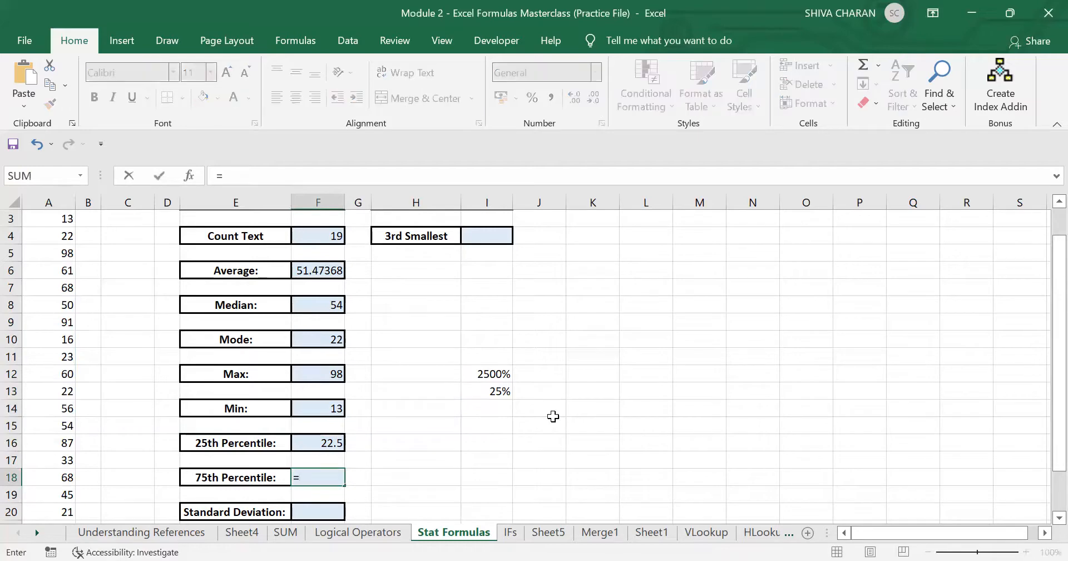
type("PERCEN")
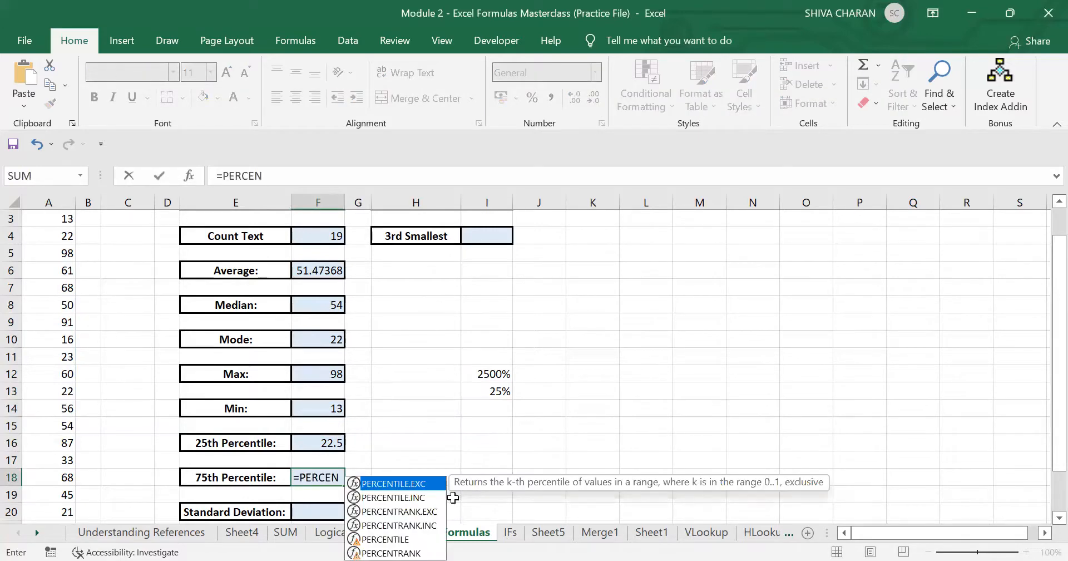
left_click(409, 538)
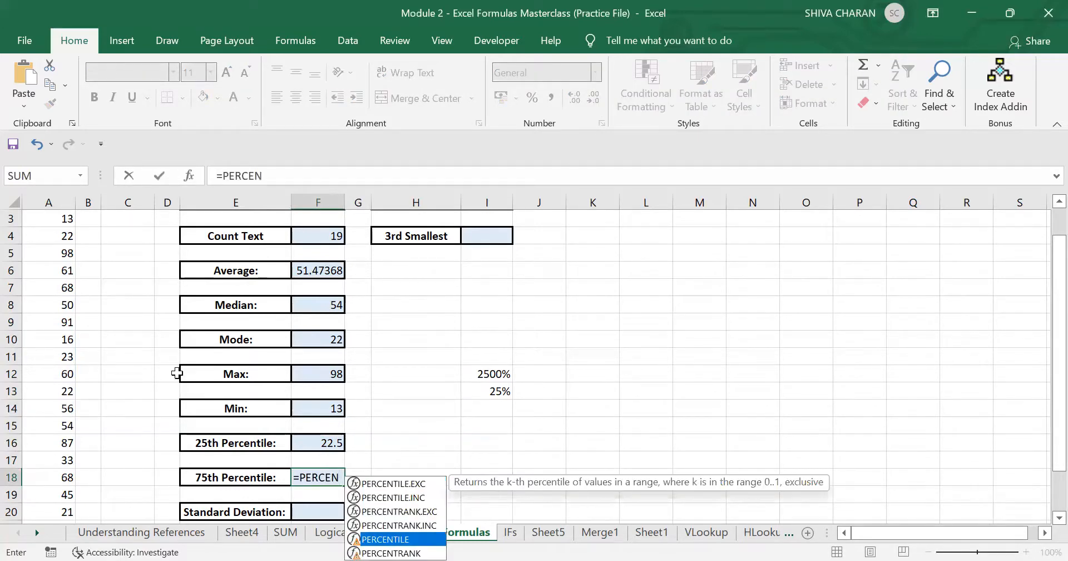
key("Tab")
scroll(65, 310, "up", 2)
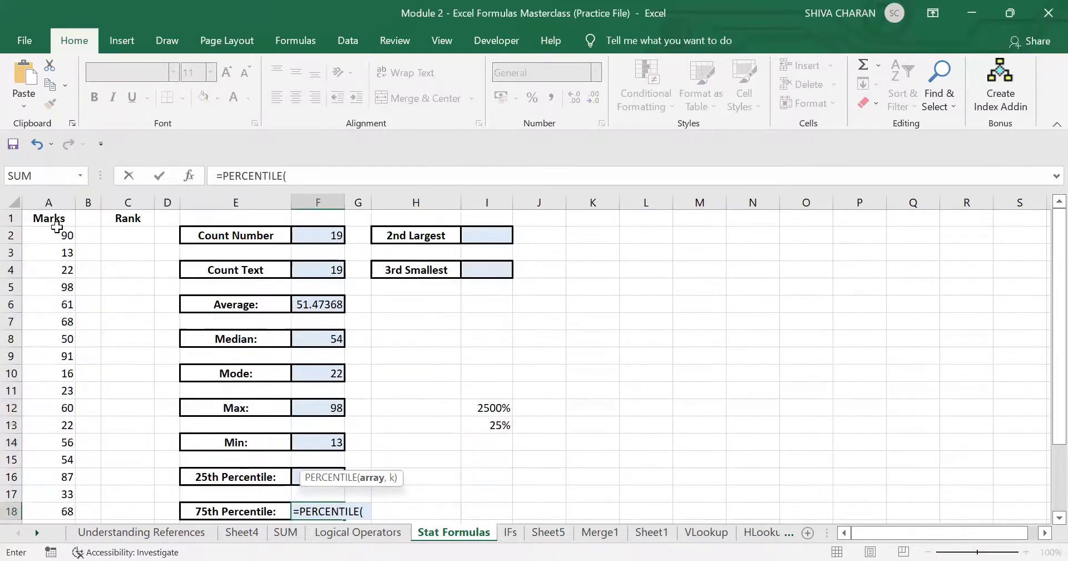
left_click(60, 232)
key("ctrl+shift+Down")
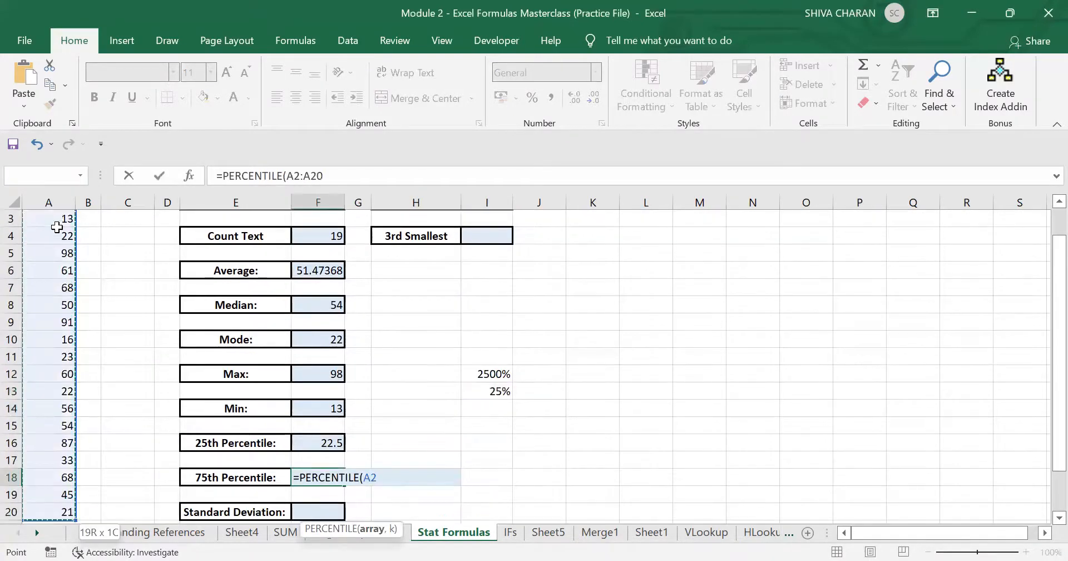
type(",")
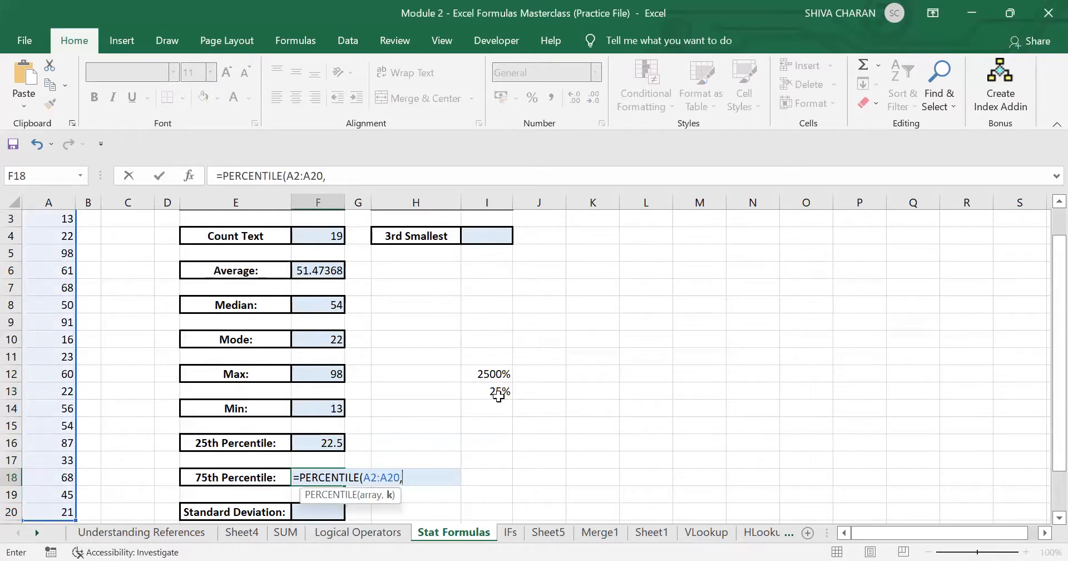
type("0.75")
key("Return")
scroll(498, 395, "down", 1)
left_click(310, 424)
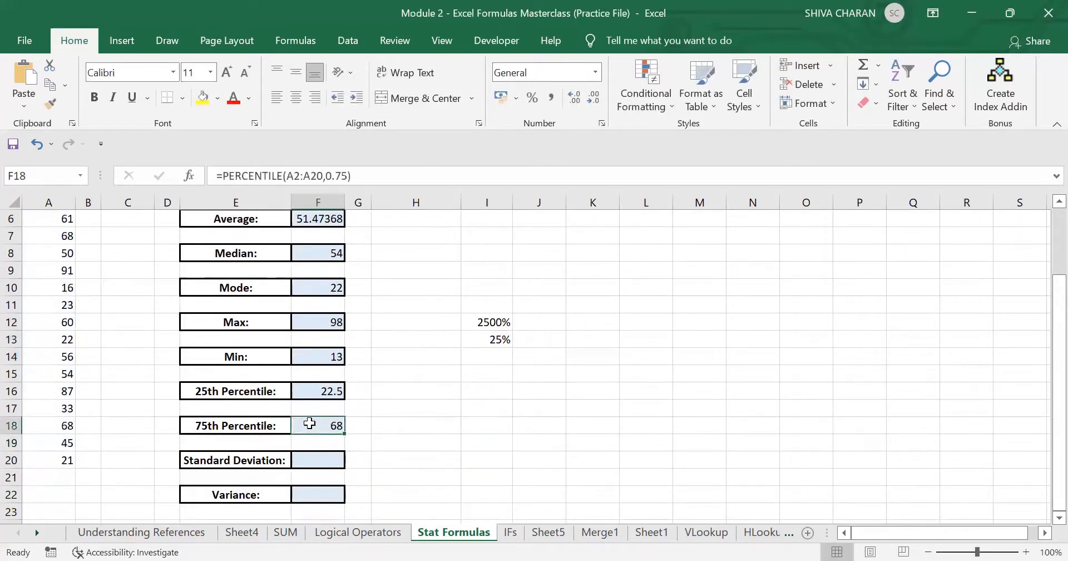
left_click(381, 412)
scroll(349, 398, "down", 1)
left_click(317, 375)
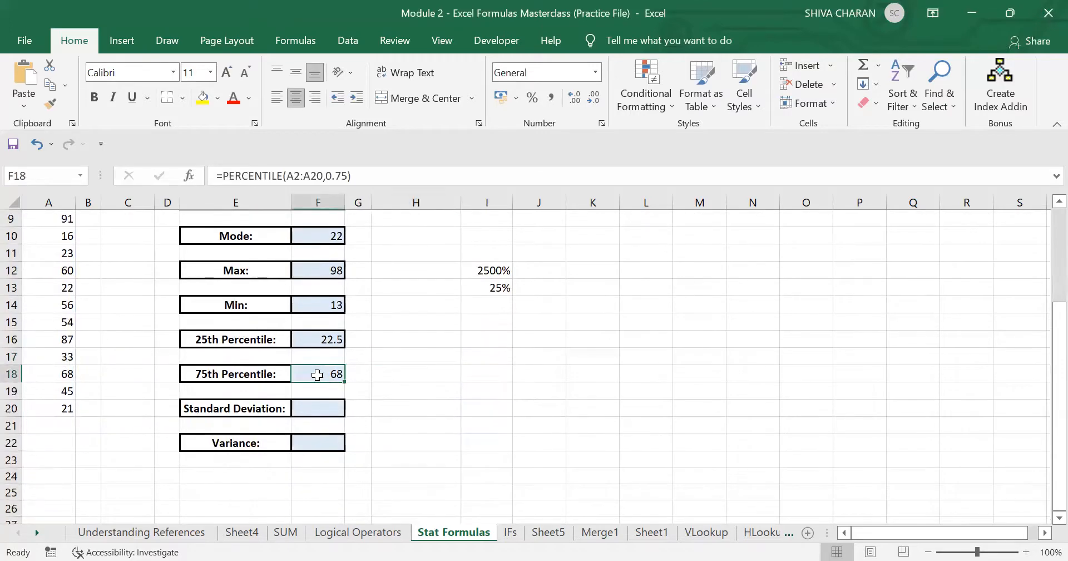
Step: Enter a STDEV formula over the marks in A2:A20 in the Standard Deviation result cell F20
left_click(320, 408)
type("=")
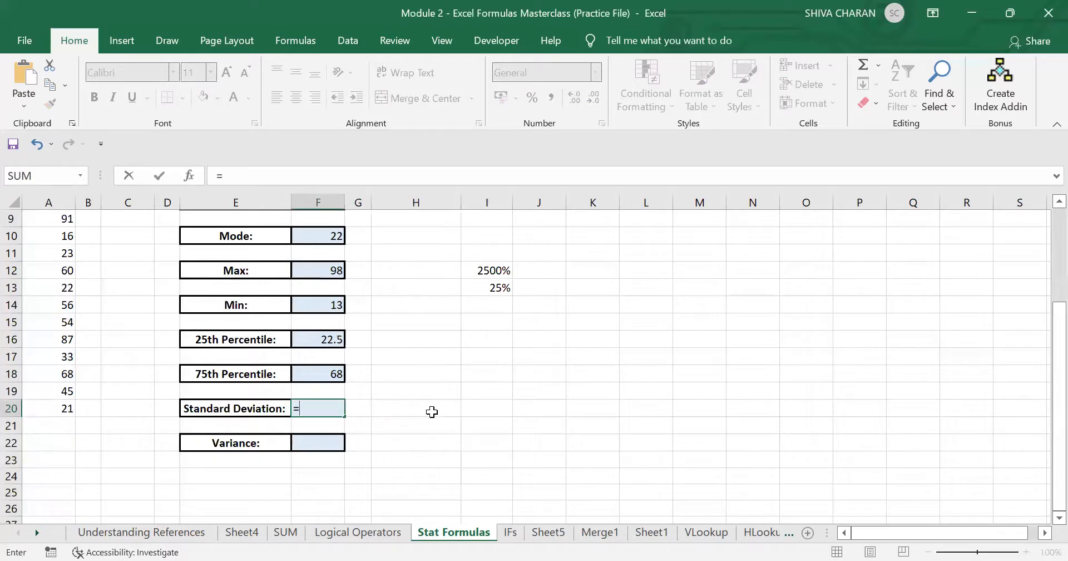
type("STD")
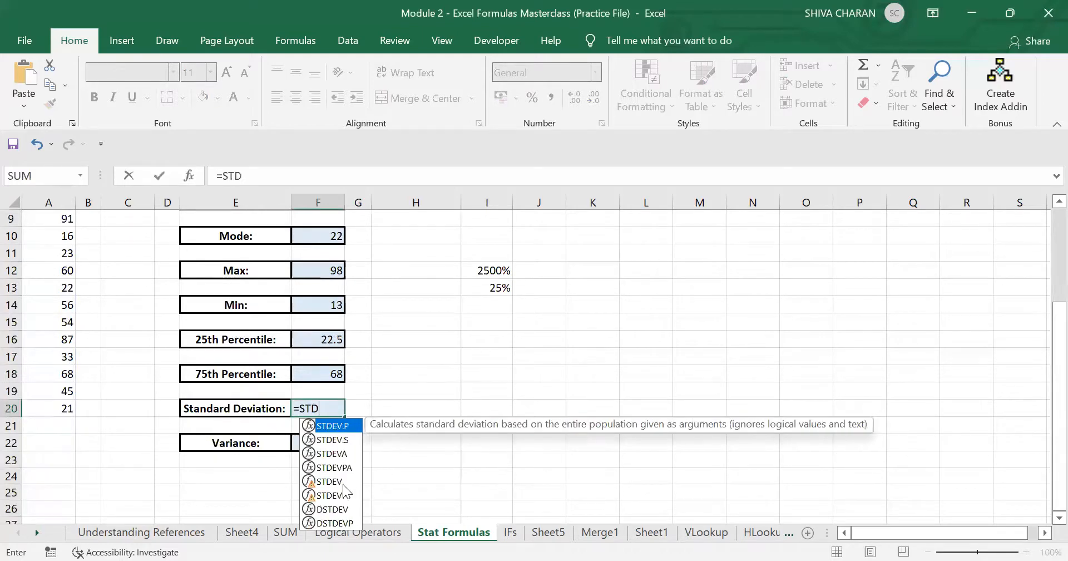
key("Tab")
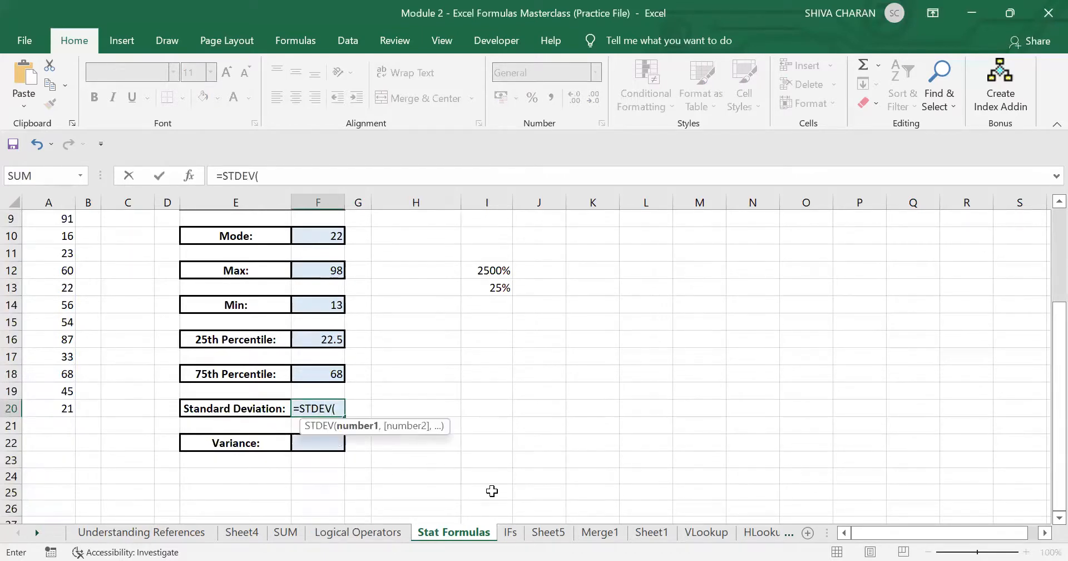
scroll(90, 298, "up", 3)
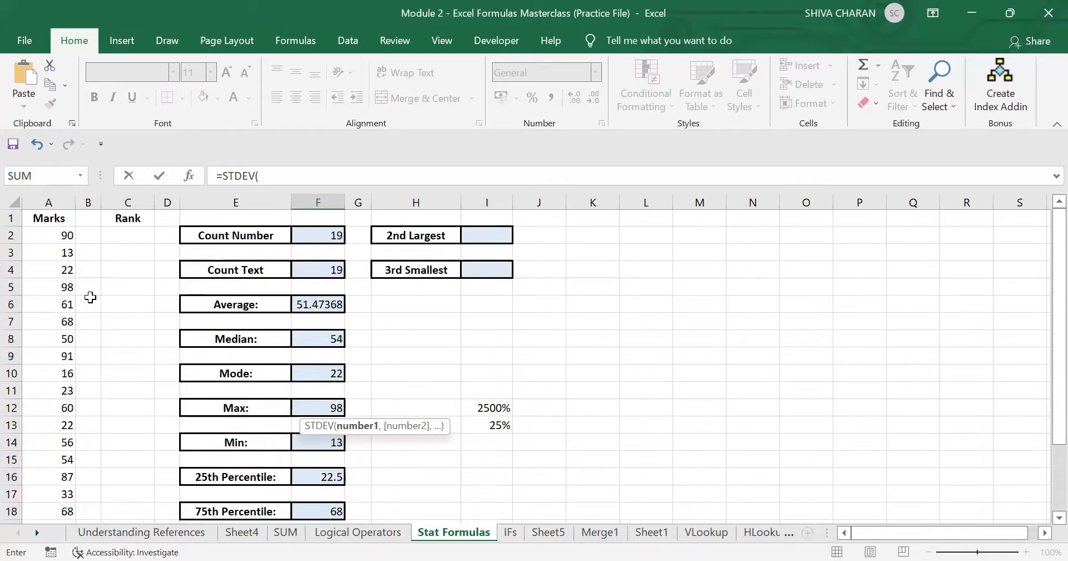
left_click(52, 237)
key("ctrl+shift+Down")
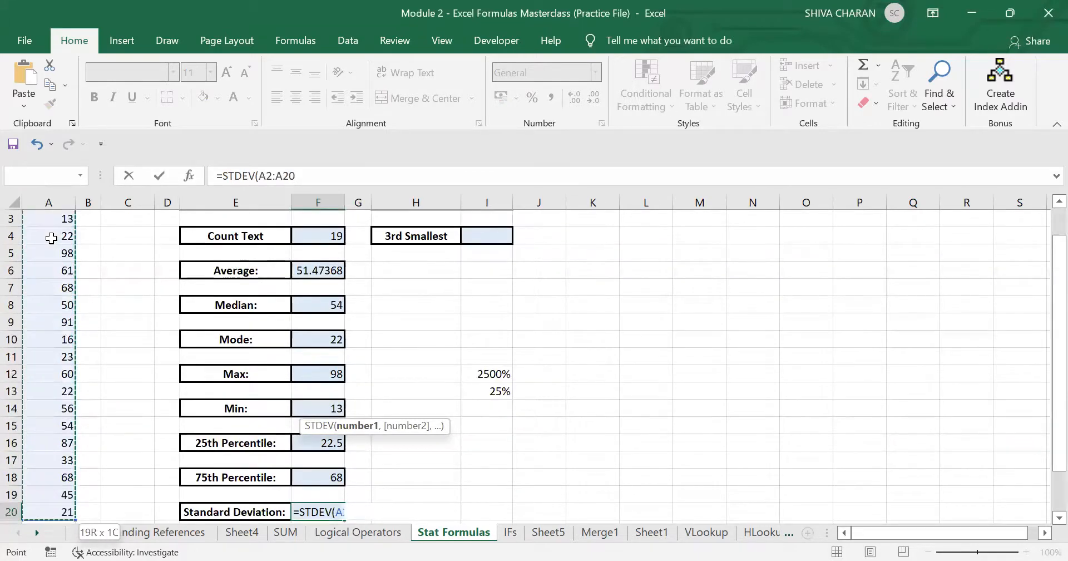
key("Return")
scroll(447, 375, "down", 2)
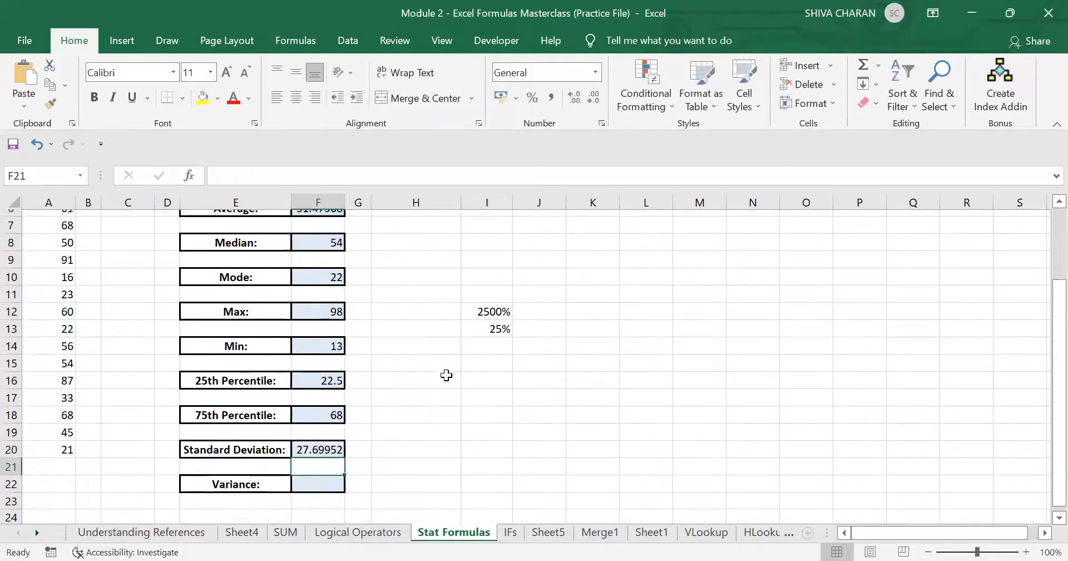
Step: Multiply the standard deviation in F20 by itself with the formula =F20*F20 in the empty cell H21
left_click(316, 475)
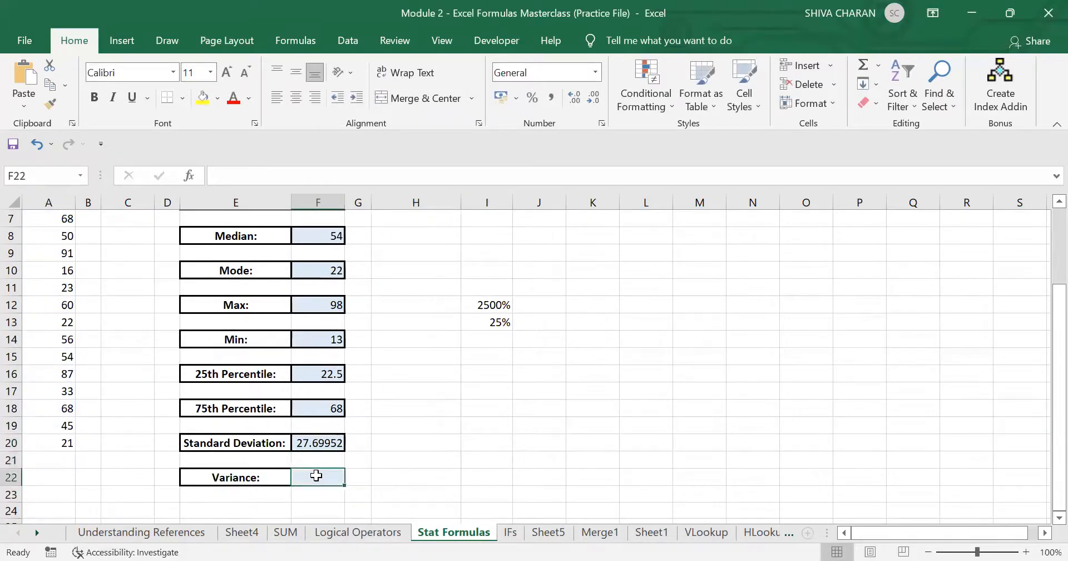
left_click(405, 462)
left_click(319, 436)
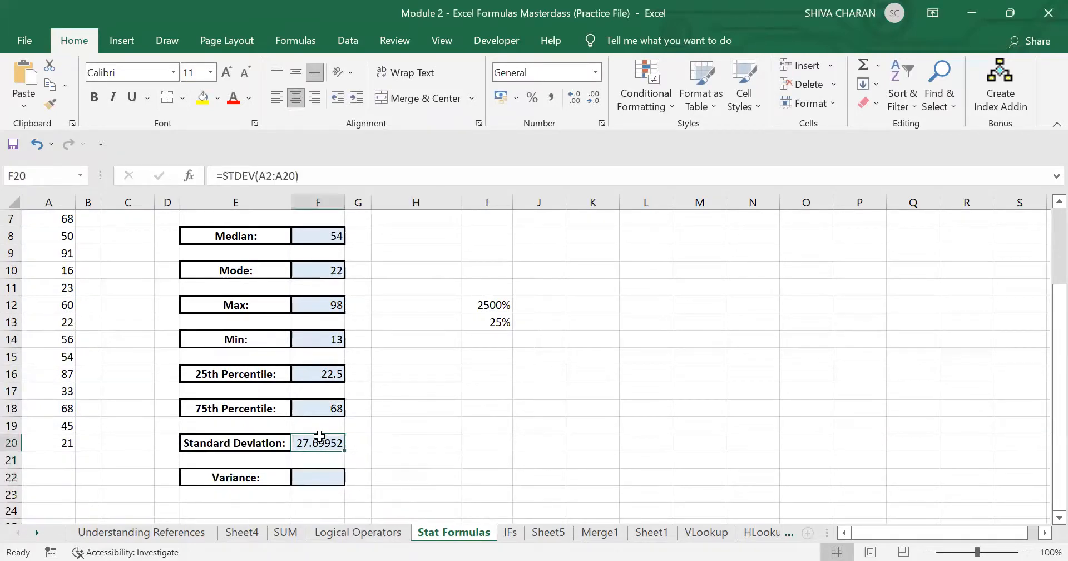
left_click(411, 462)
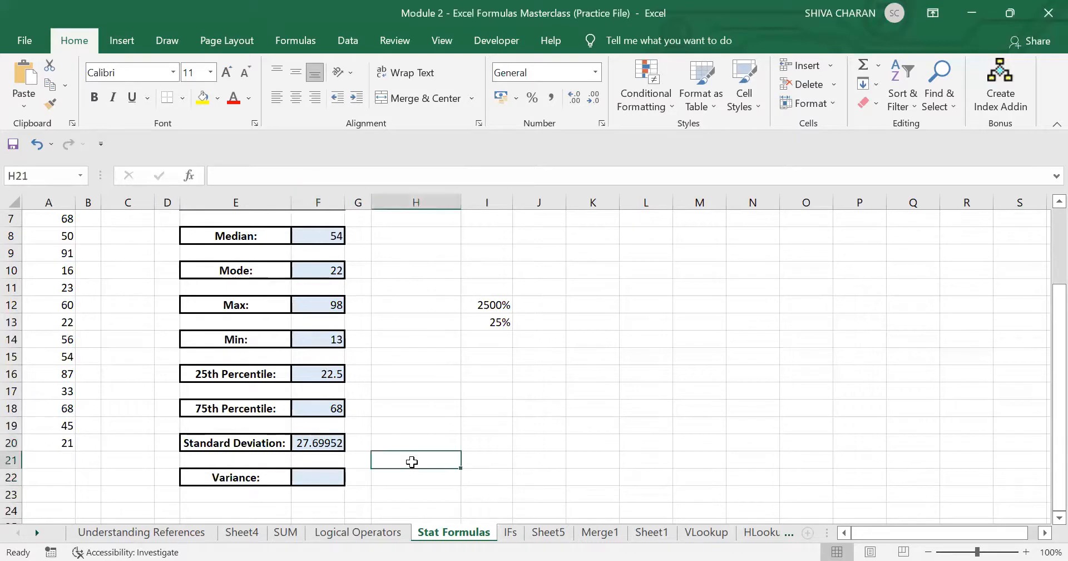
type("=")
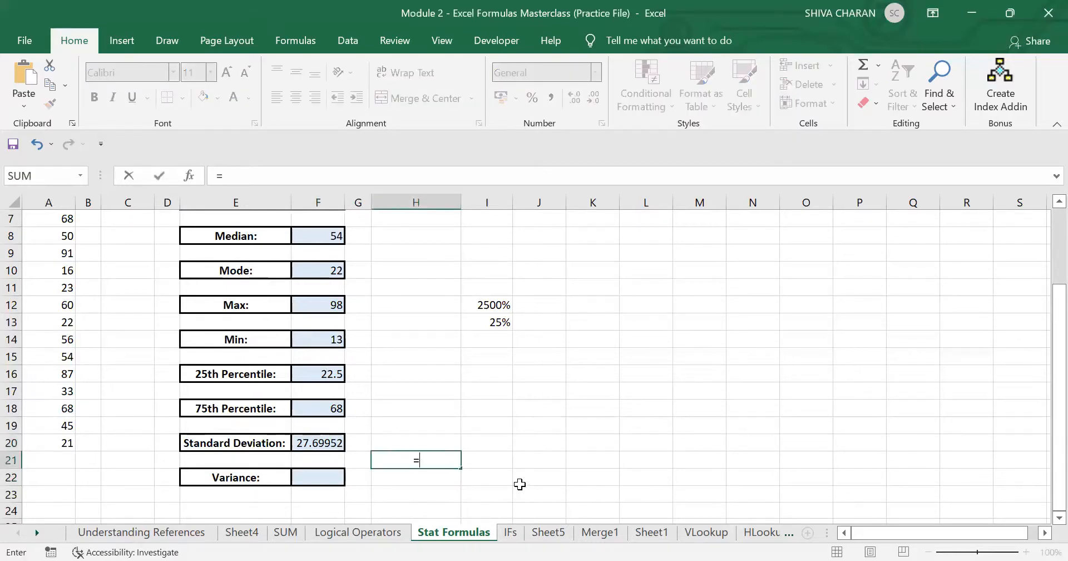
left_click(328, 443)
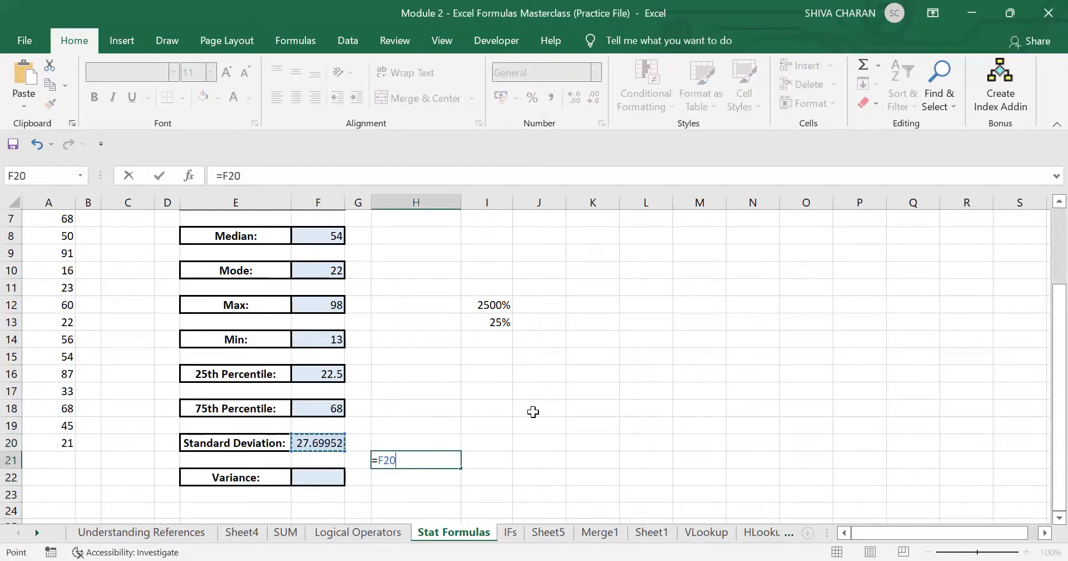
type("*")
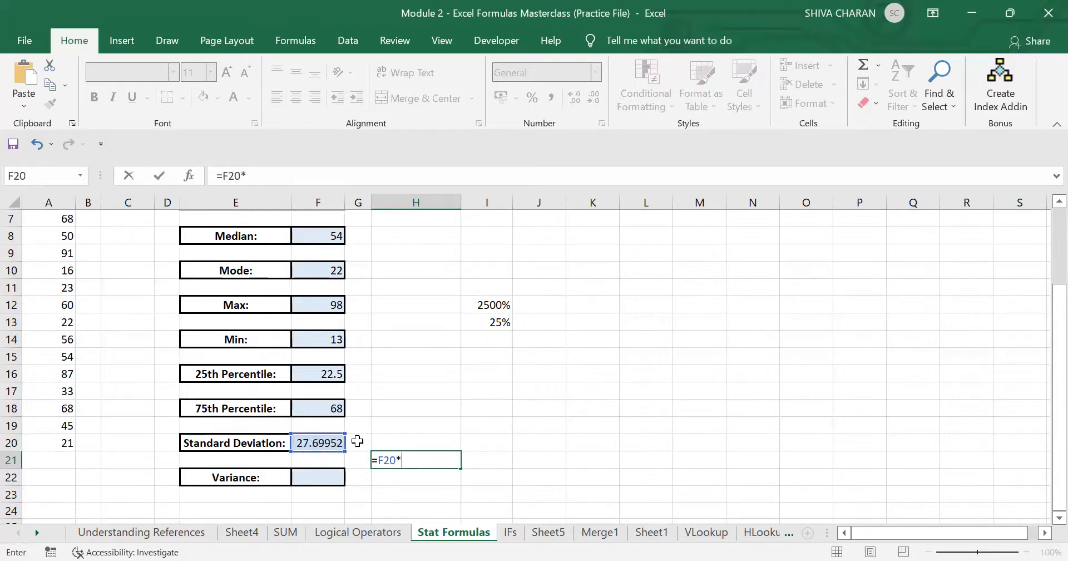
left_click(297, 443)
key("Return")
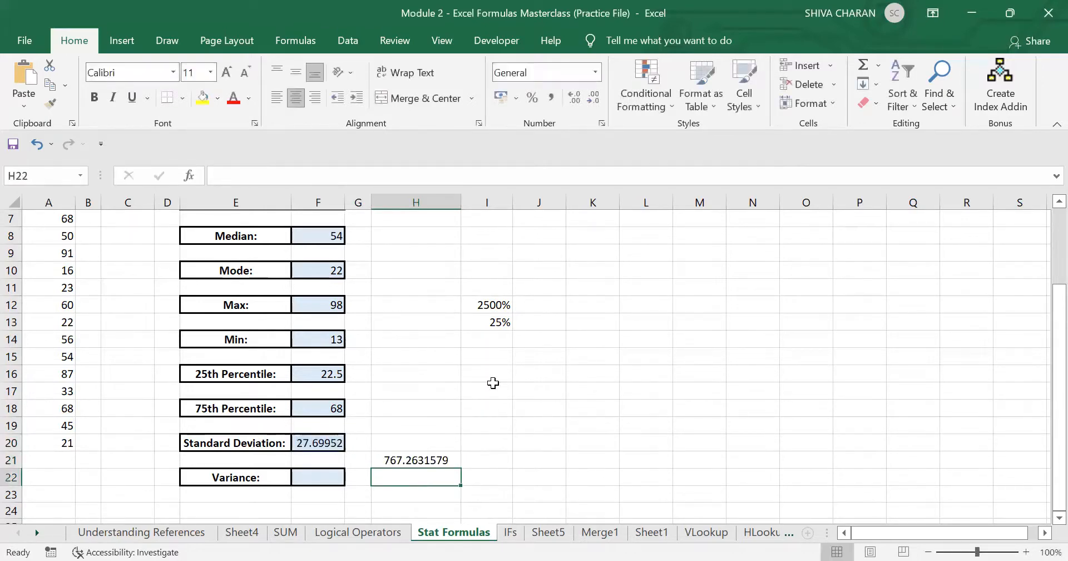
Step: Enter a VAR formula over the marks in A2:A20 in the Variance result cell F22 and compare it with the squared deviation in H21
key("Left")
key("Left")
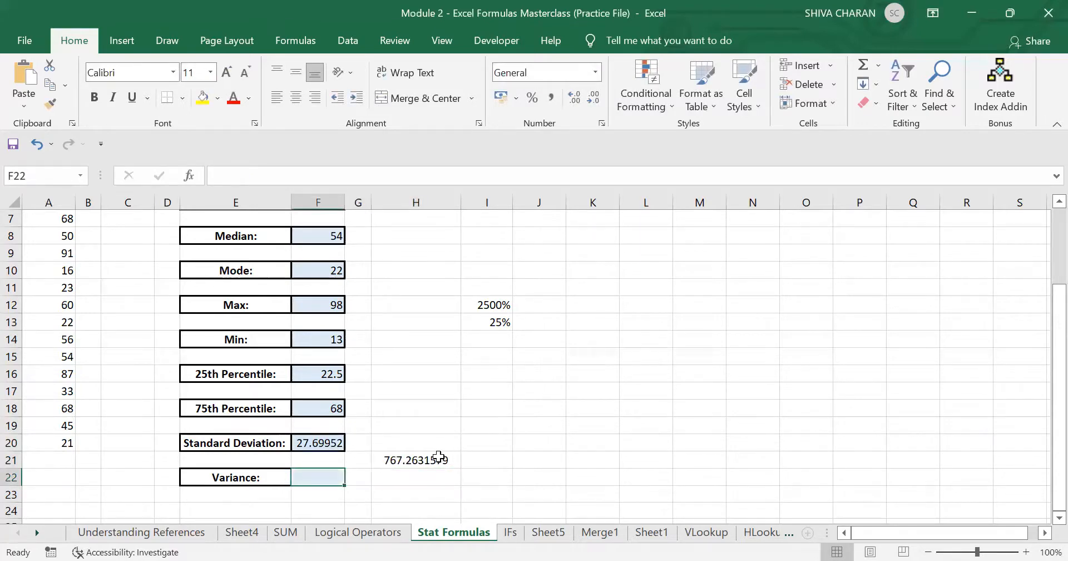
type("=")
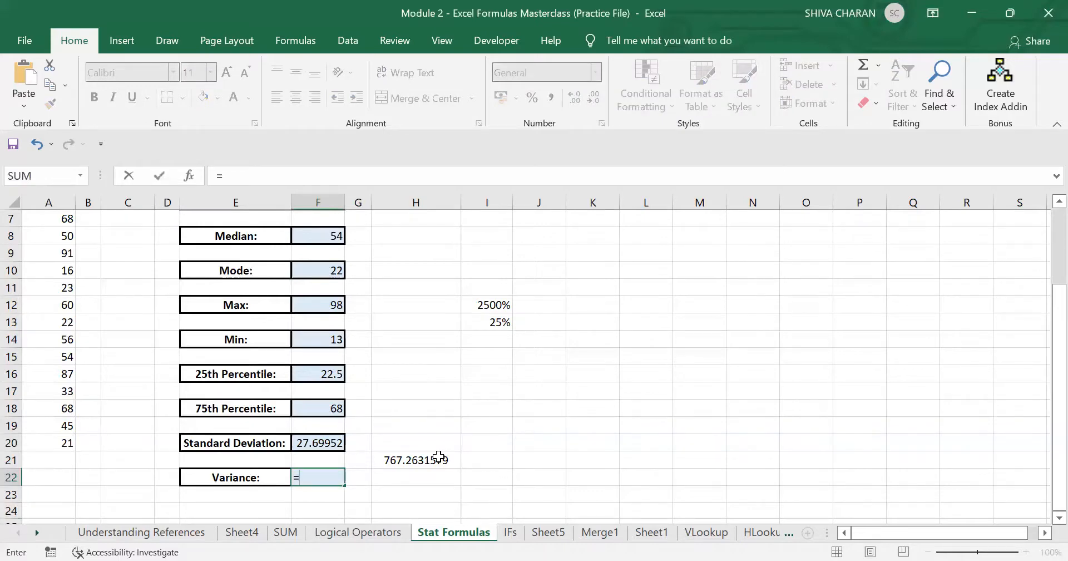
type("VAR(")
scroll(160, 355, "up", 2)
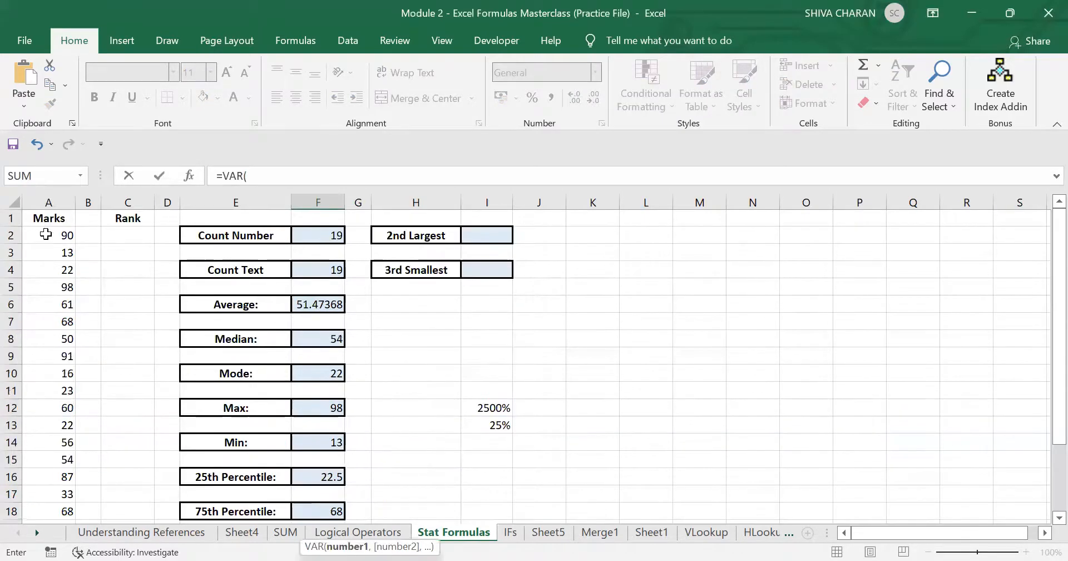
left_click(46, 235)
key("ctrl+shift+Down")
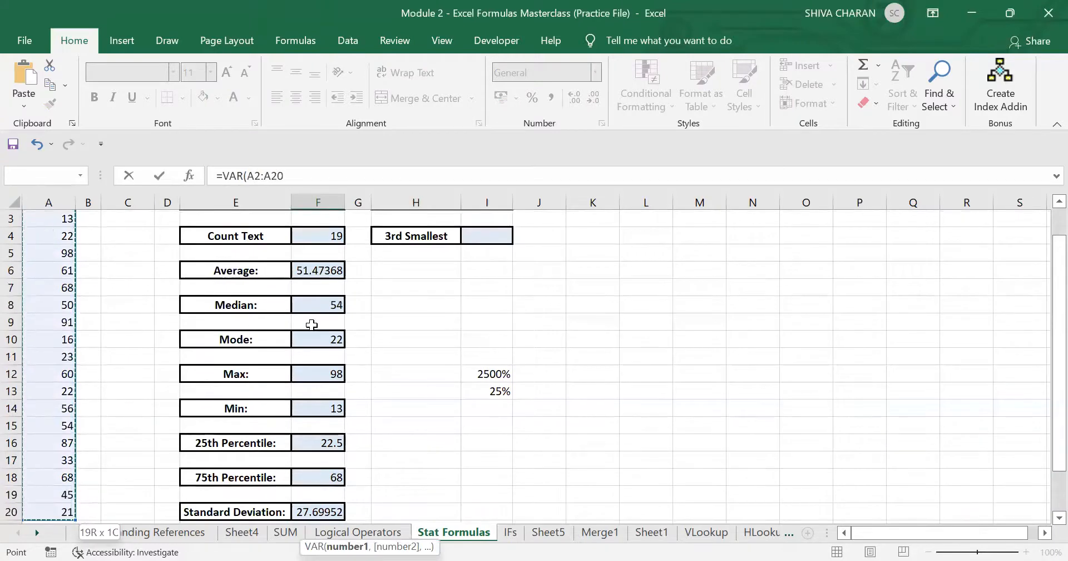
scroll(312, 325, "down", 1)
type(")")
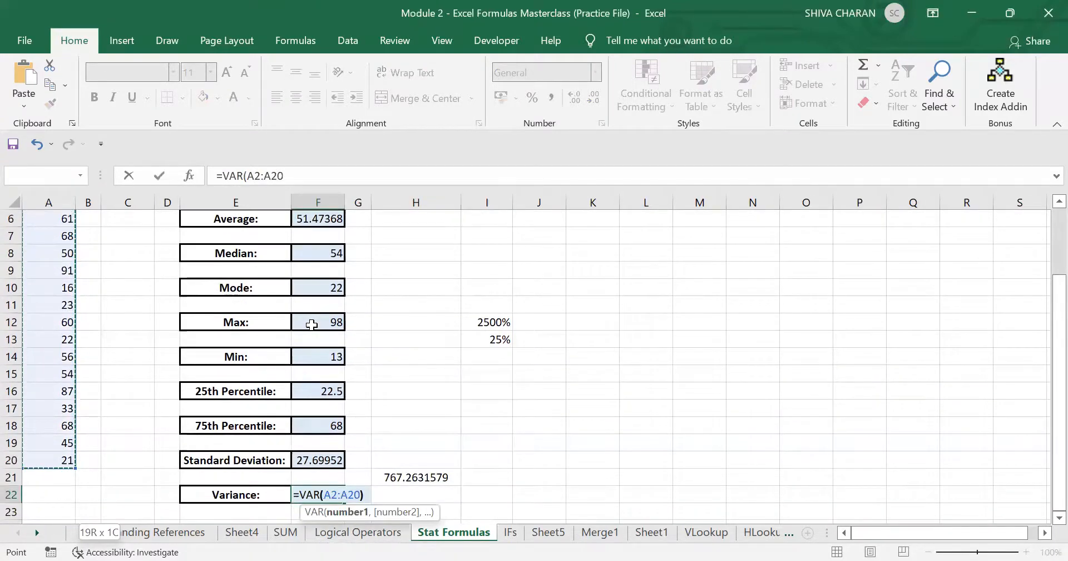
key("Return")
left_click(320, 497)
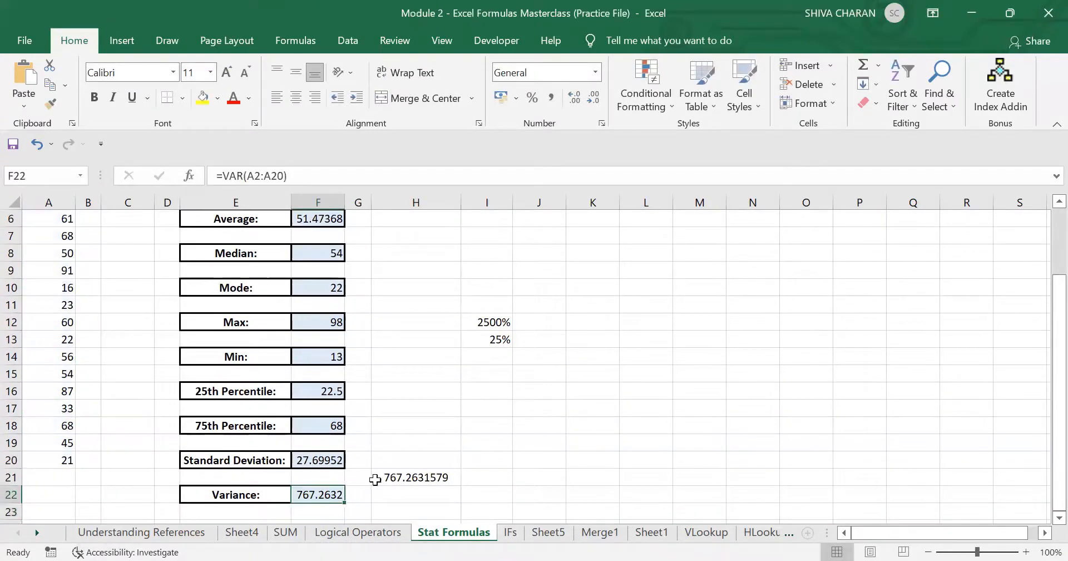
left_click(390, 476)
left_click(308, 494)
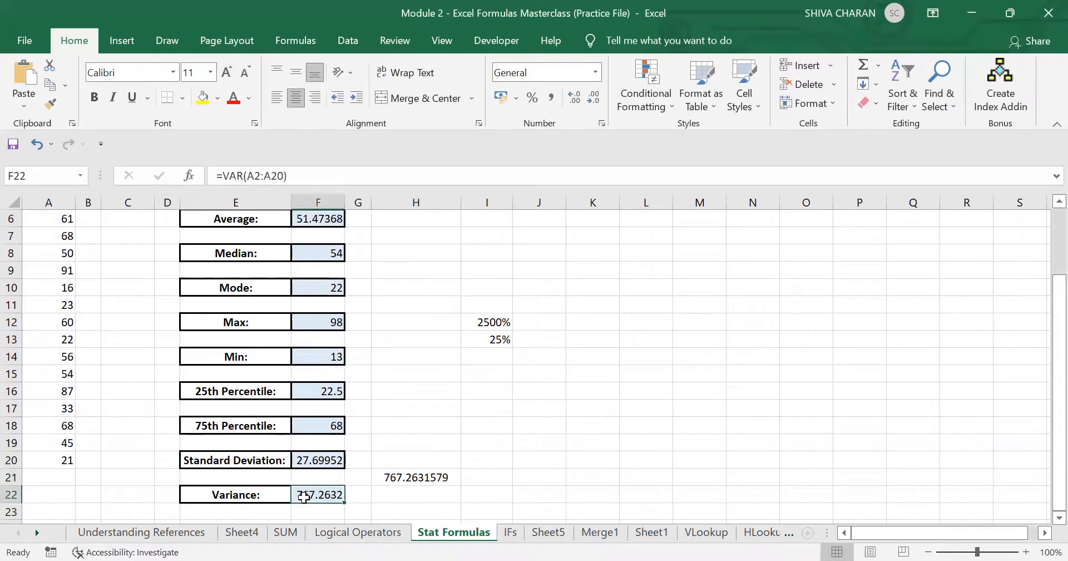
left_click(416, 474)
left_click(599, 392)
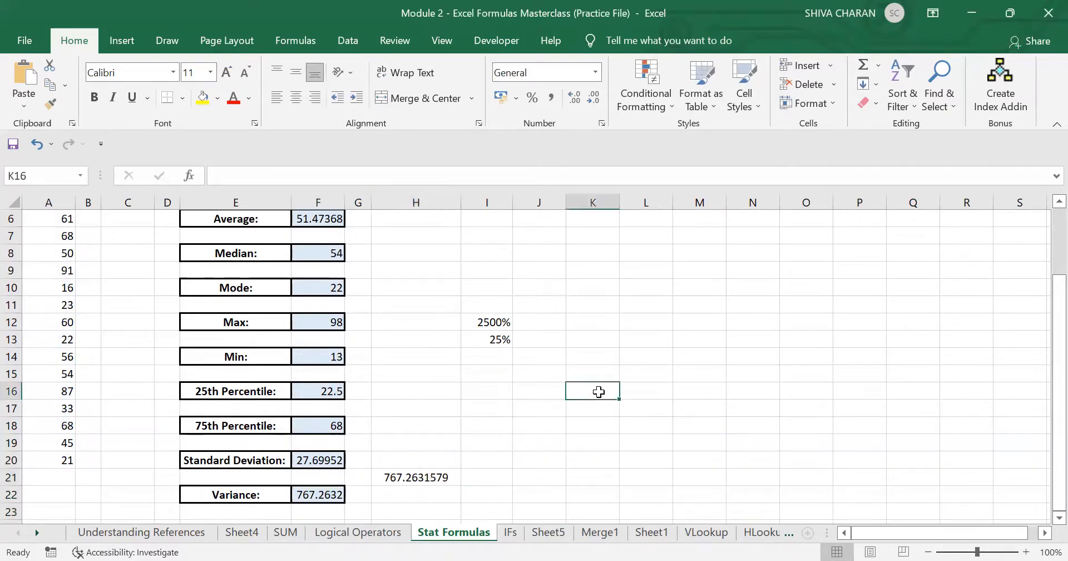
Step: Enter a LARGE formula over A2:A20 with k 2 in the 2nd Largest result cell I2 and check it against the marks and the Max result
scroll(599, 392, "up", 2)
scroll(560, 367, "down", 1)
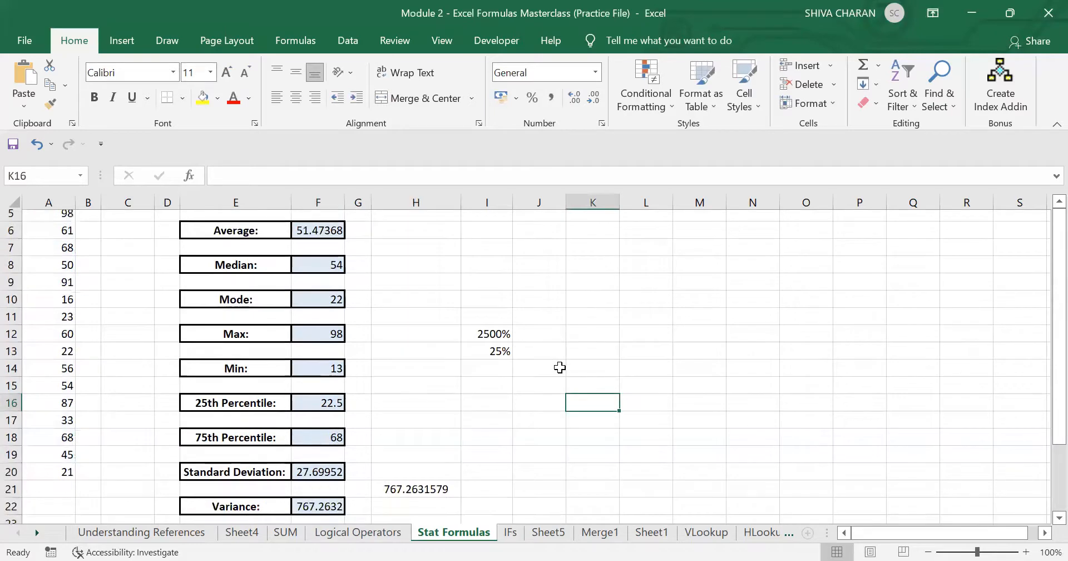
scroll(560, 367, "up", 2)
left_click(482, 237)
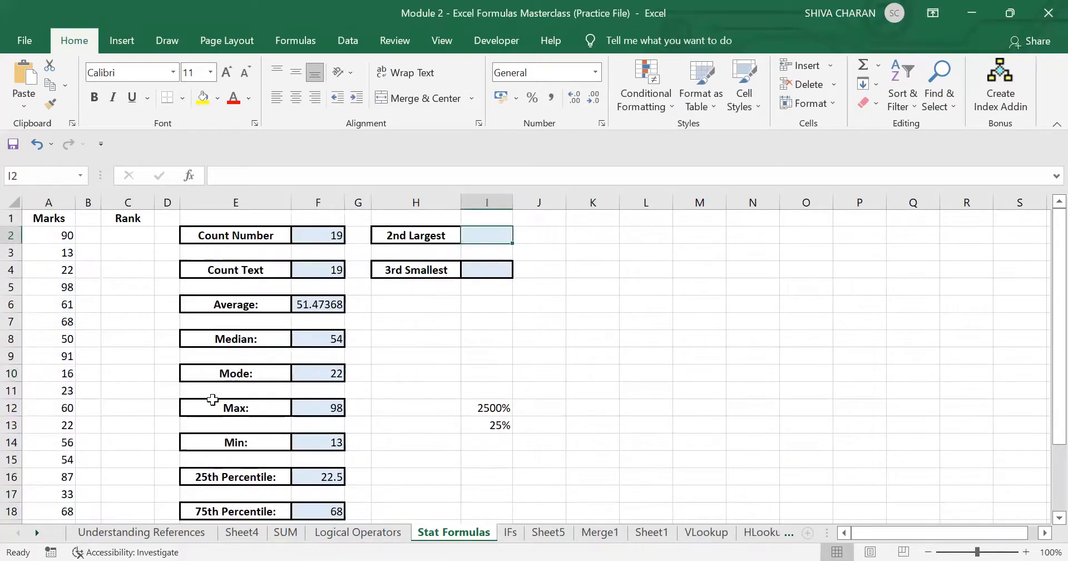
type("=")
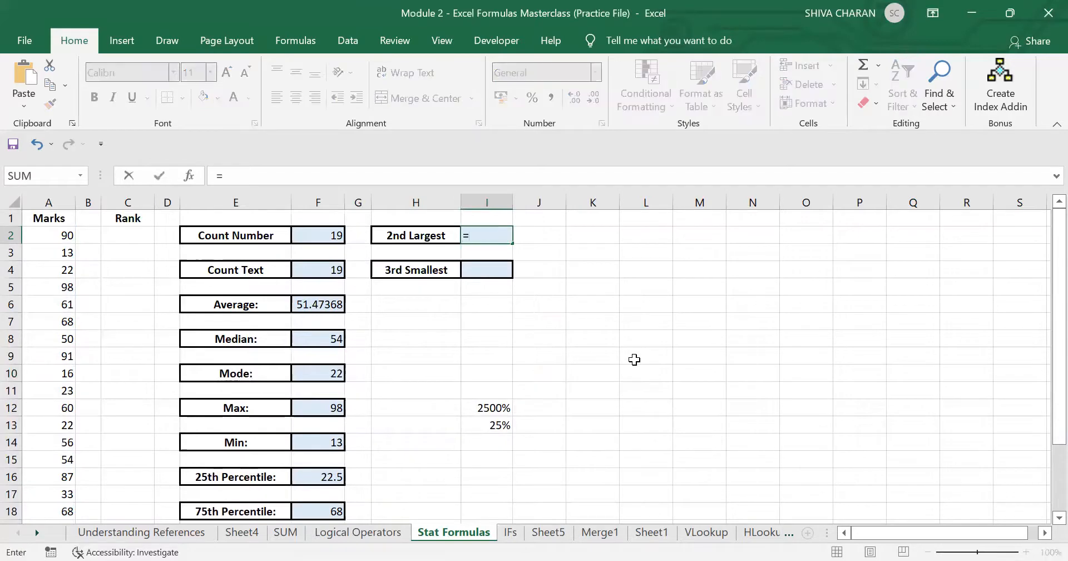
type("LA")
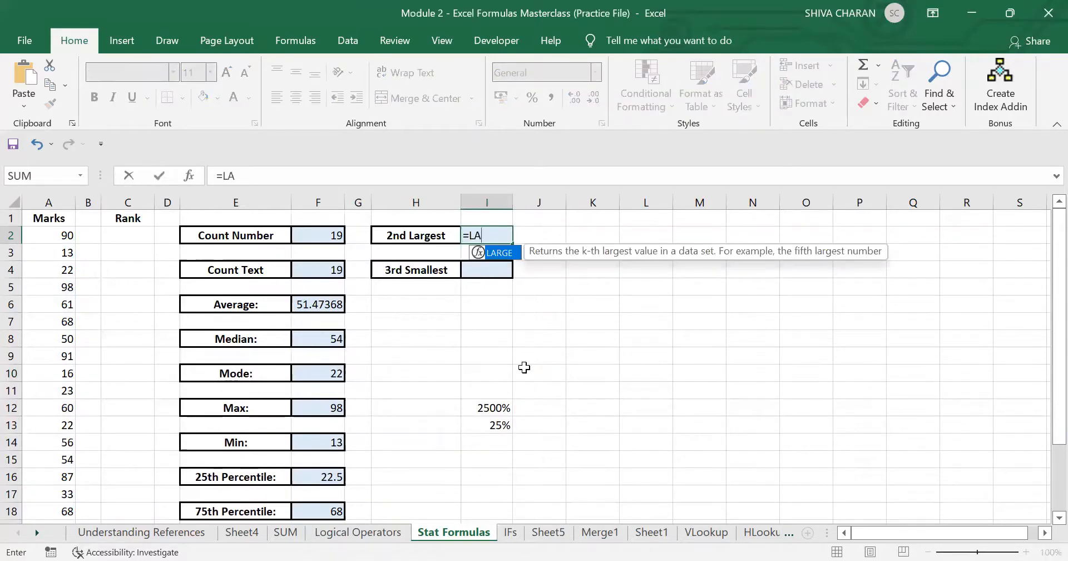
key("Tab")
left_click(54, 233)
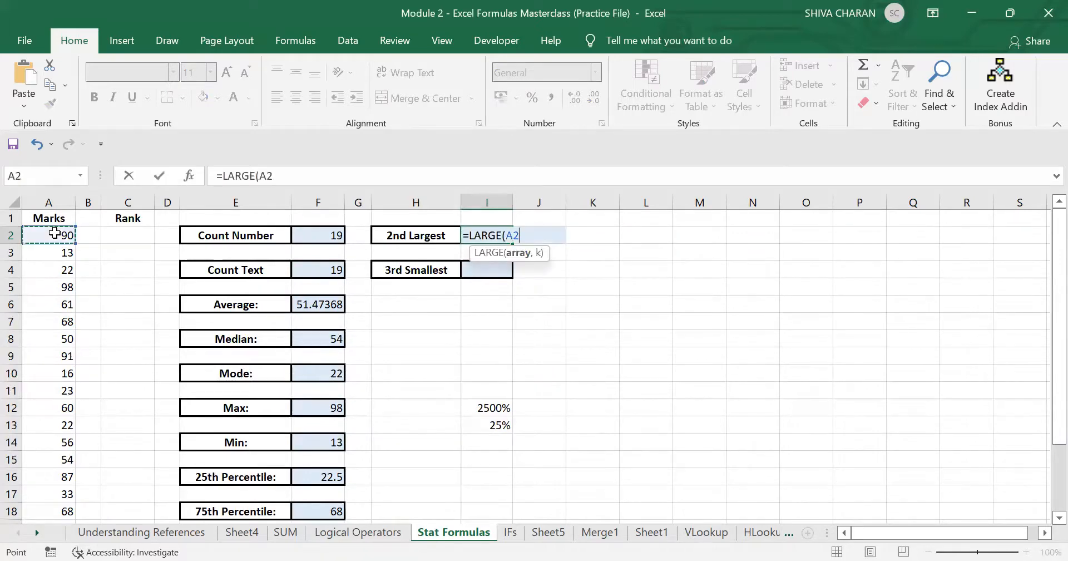
key("ctrl+shift+Down")
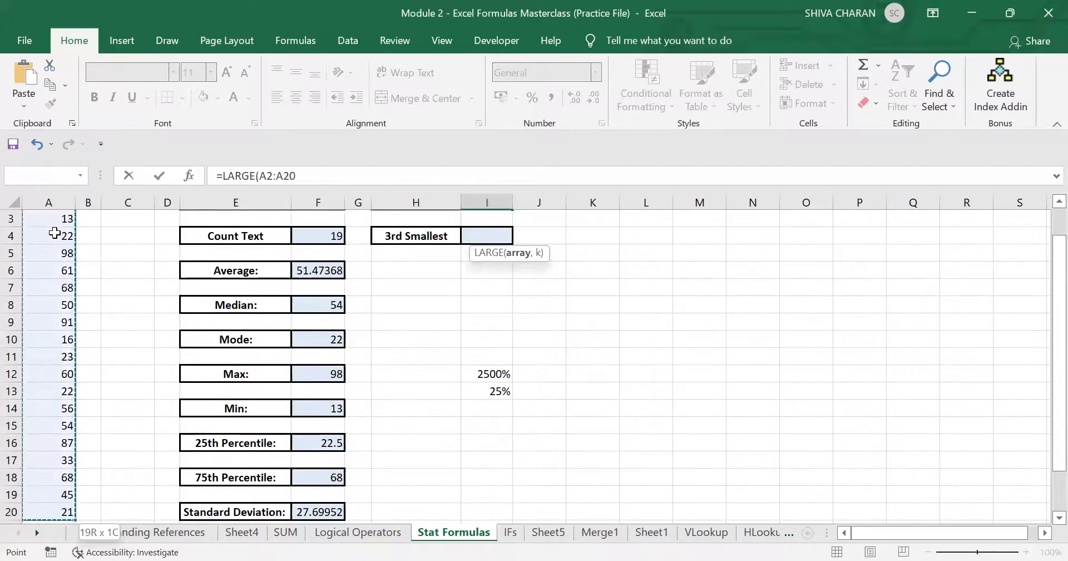
type(",2")
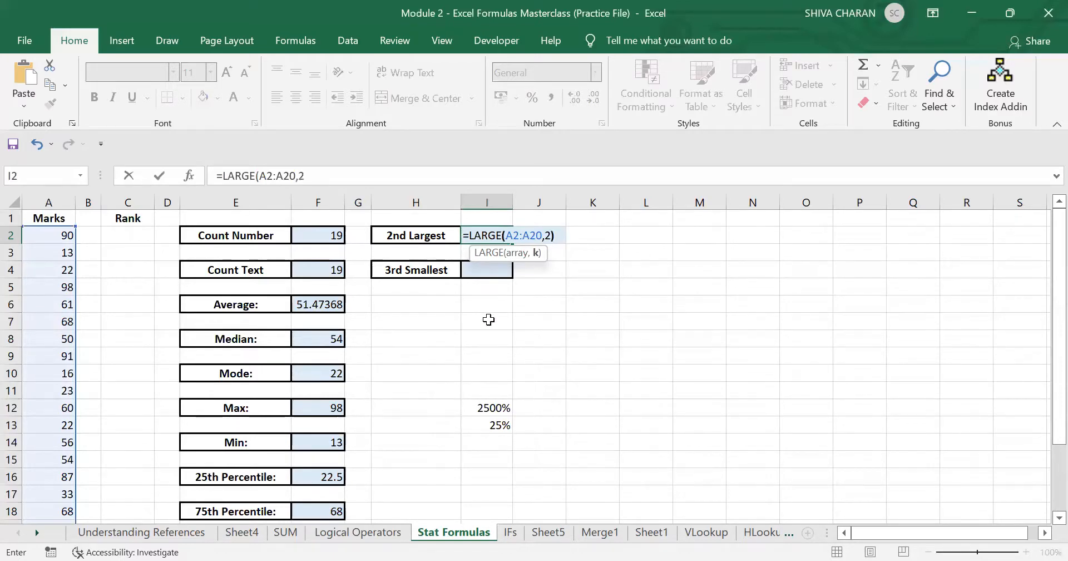
key("Return")
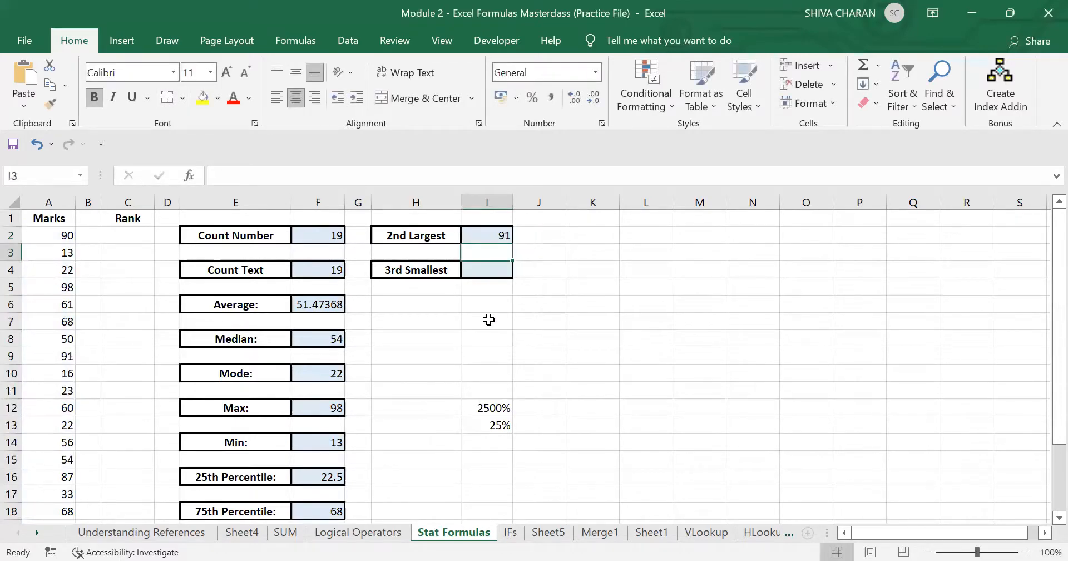
left_click(66, 358)
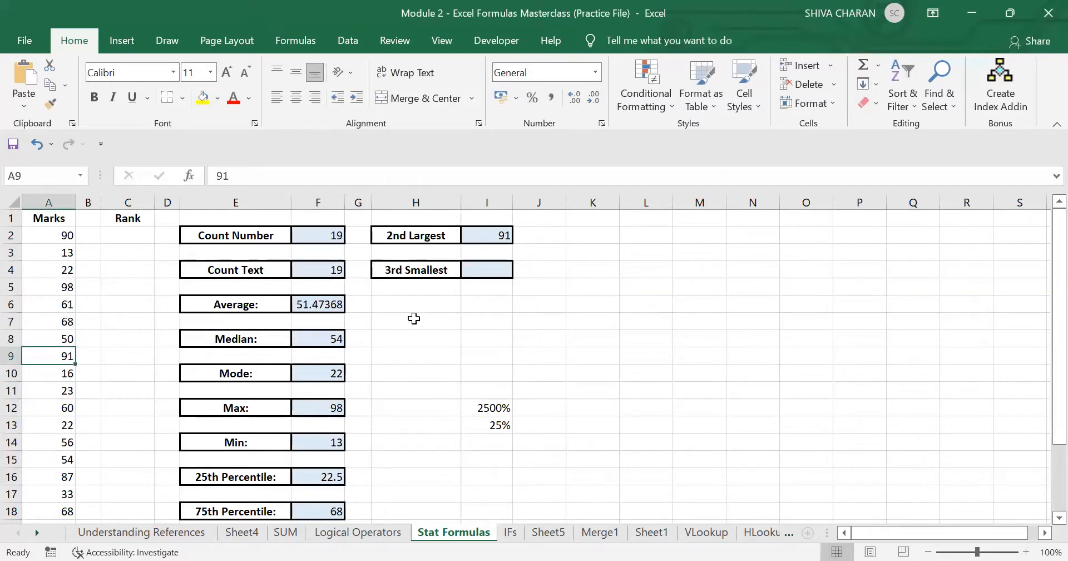
left_click(330, 404)
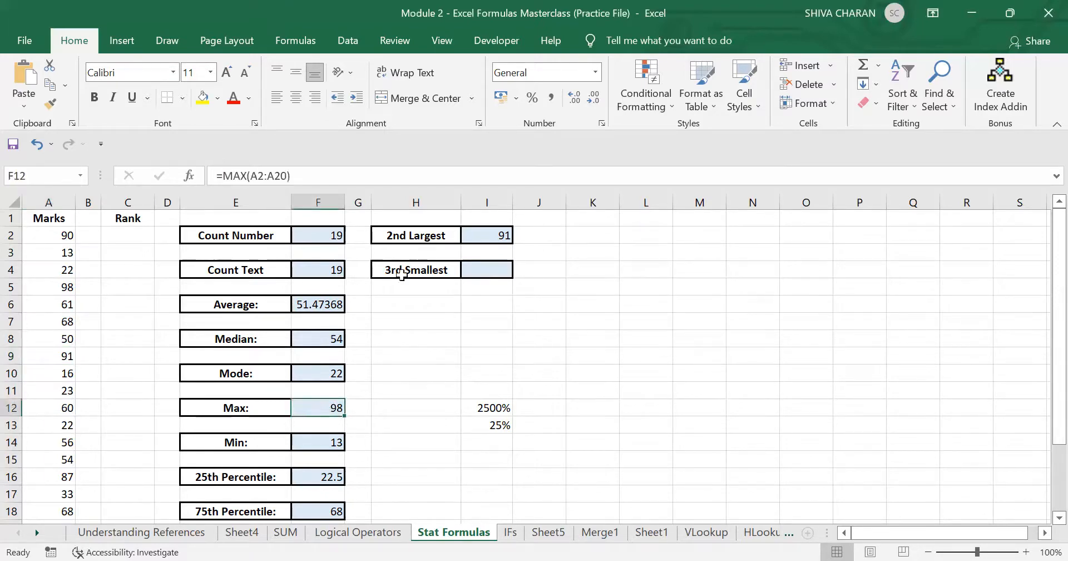
left_click(480, 235)
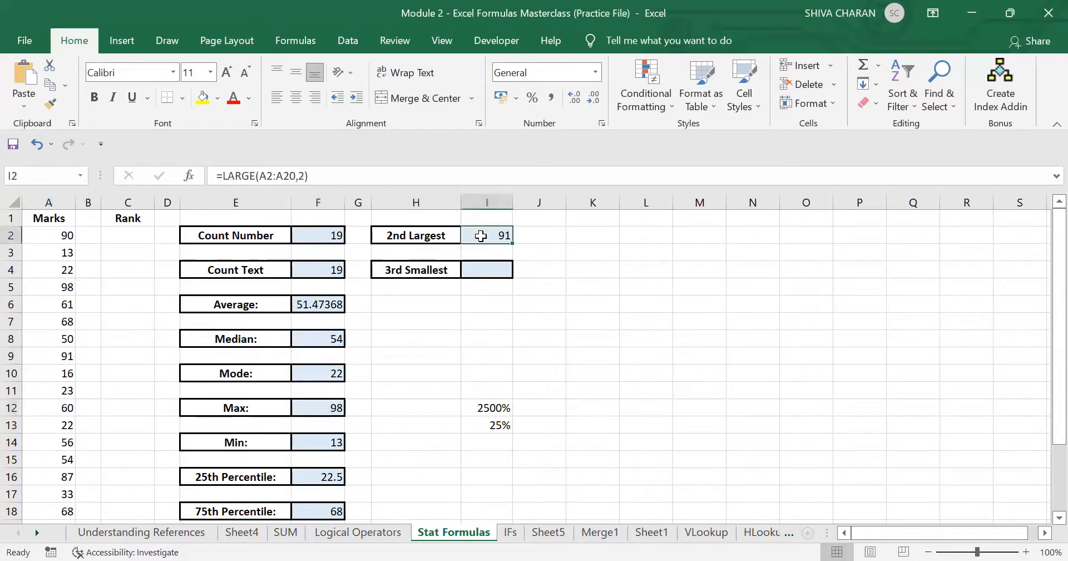
Step: Enter a SMALL formula over A2:A20 with k 3 in the 3rd Smallest result cell I4 and compare it with the Min result
left_click(484, 270)
type("=")
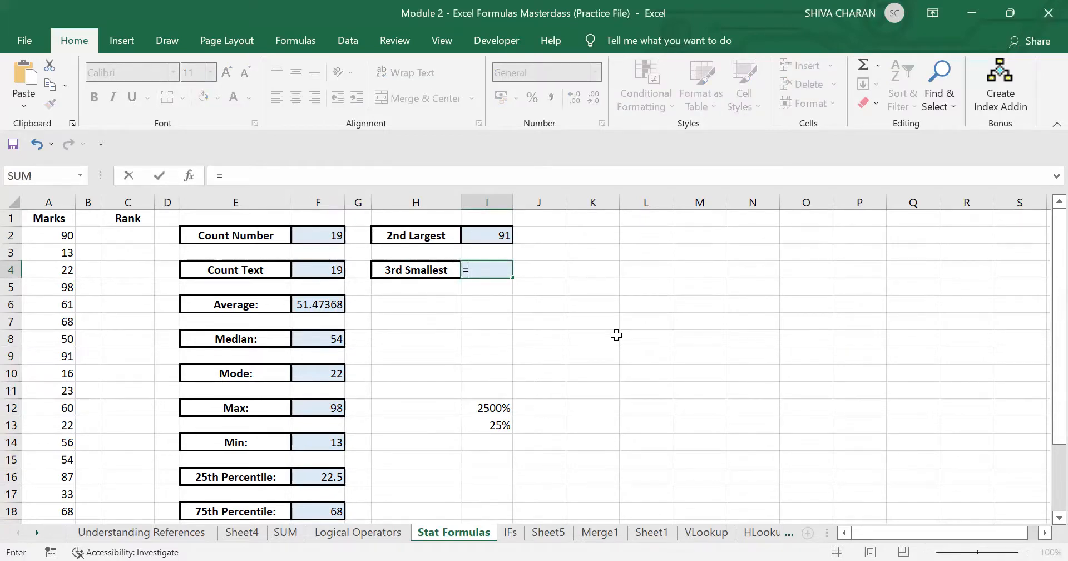
type("SM")
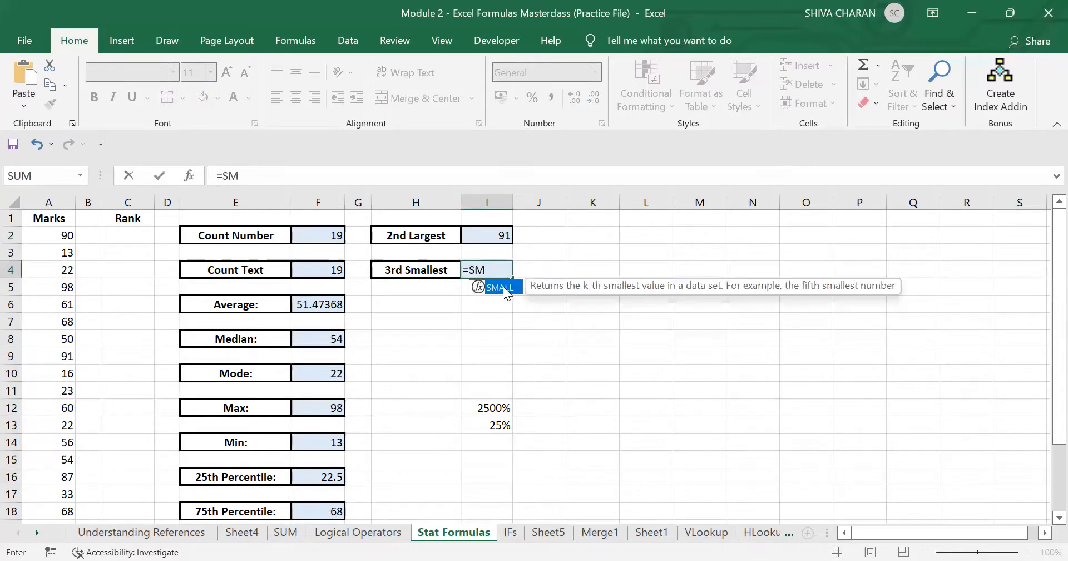
double_click(503, 286)
left_click(49, 235)
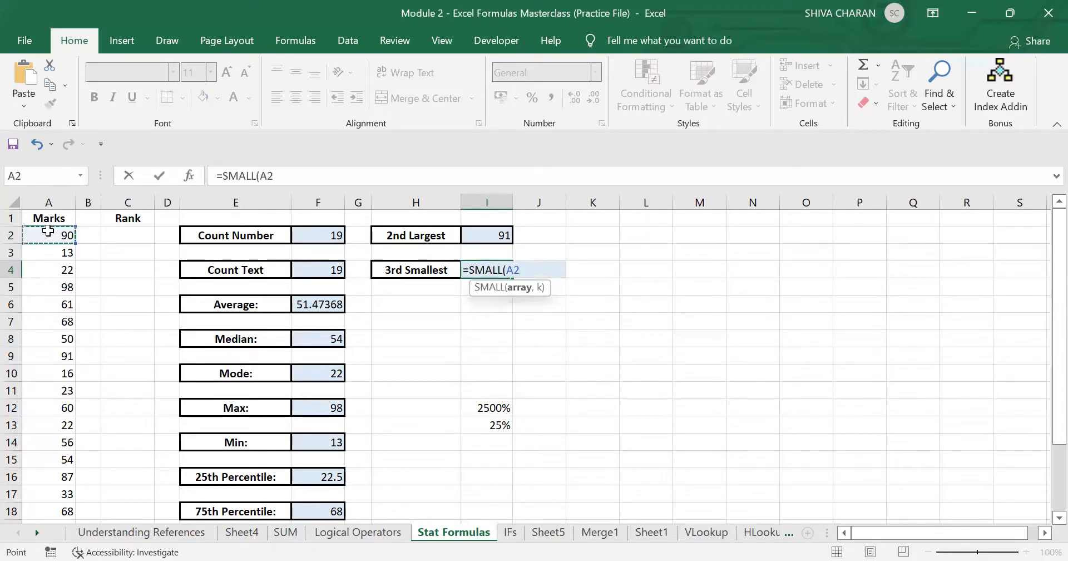
key("ctrl+shift+Down")
type(",")
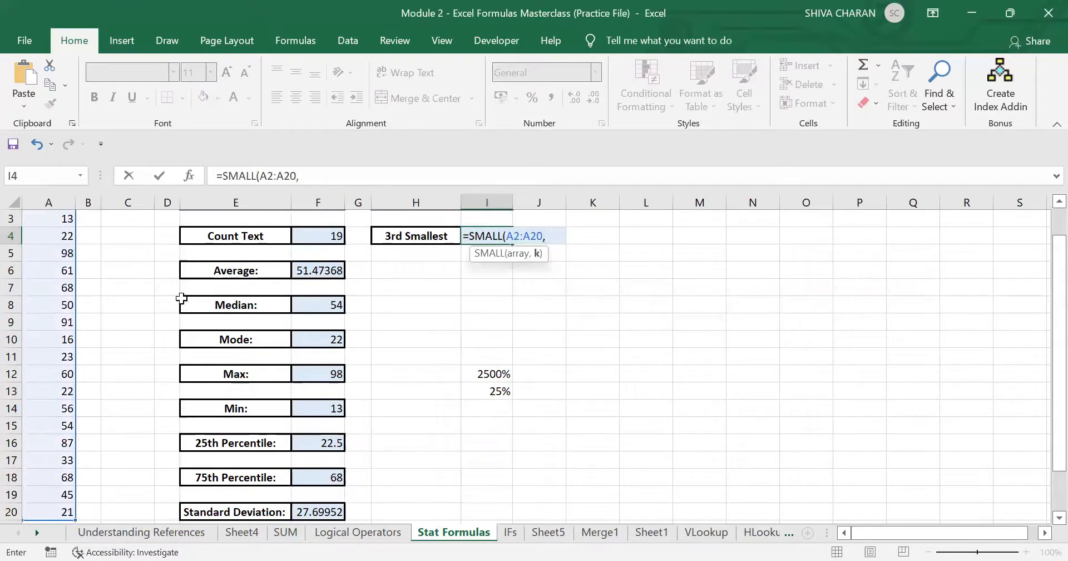
scroll(195, 303, "up", 1)
type("3")
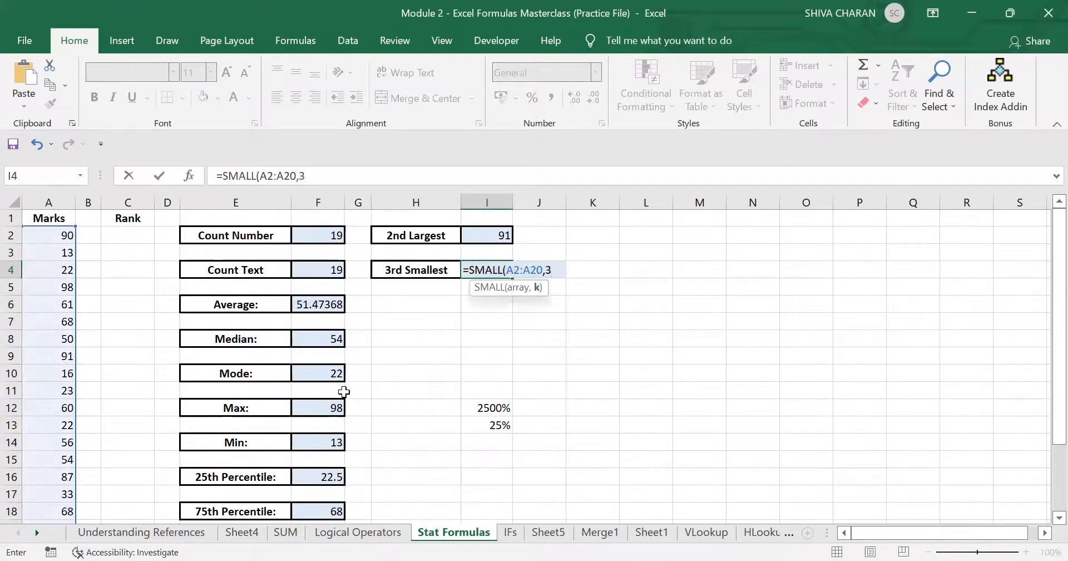
type(")")
key("Return")
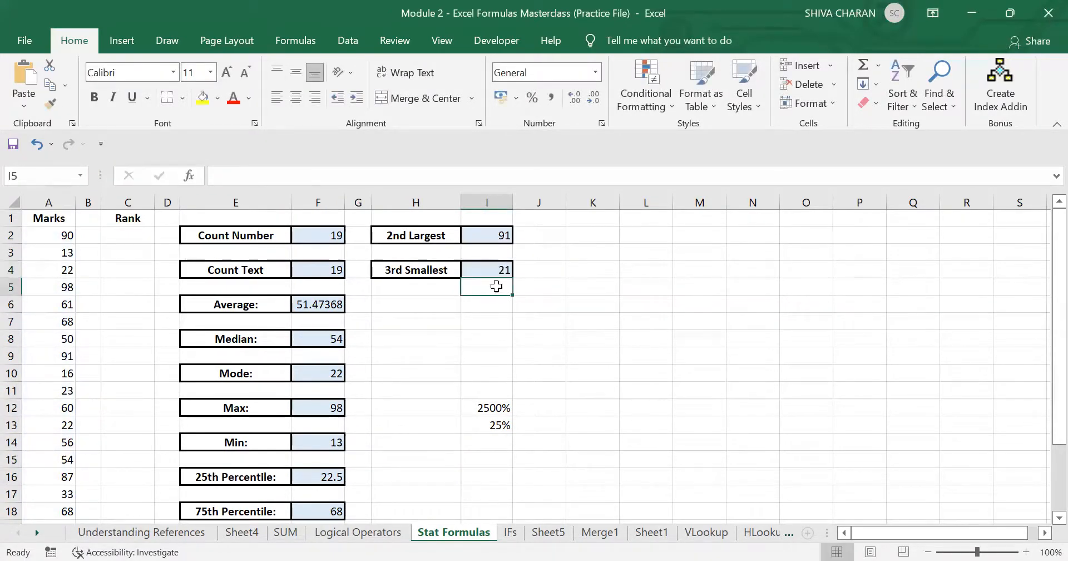
left_click(484, 265)
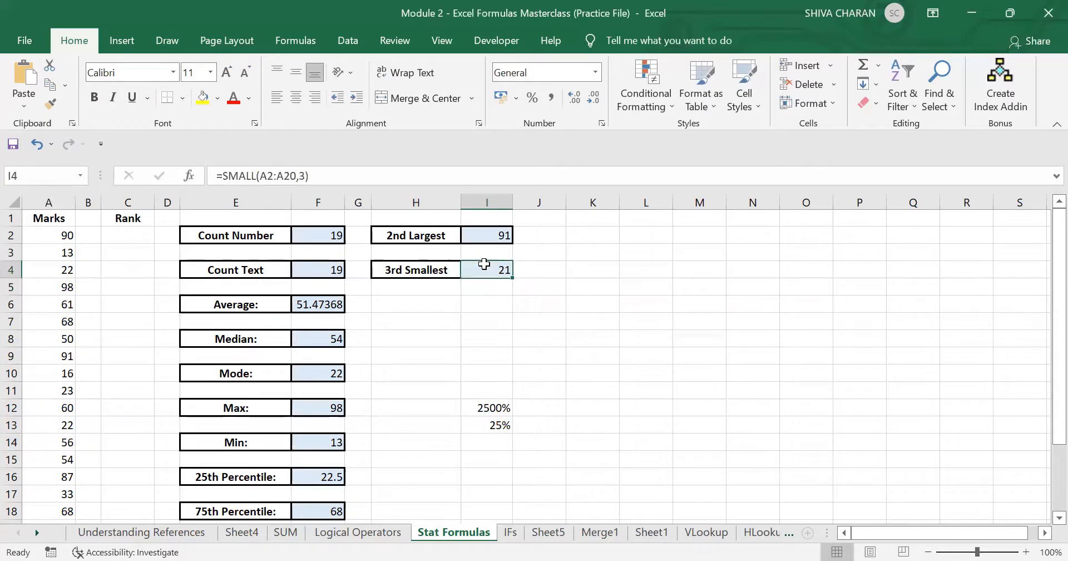
left_click(306, 442)
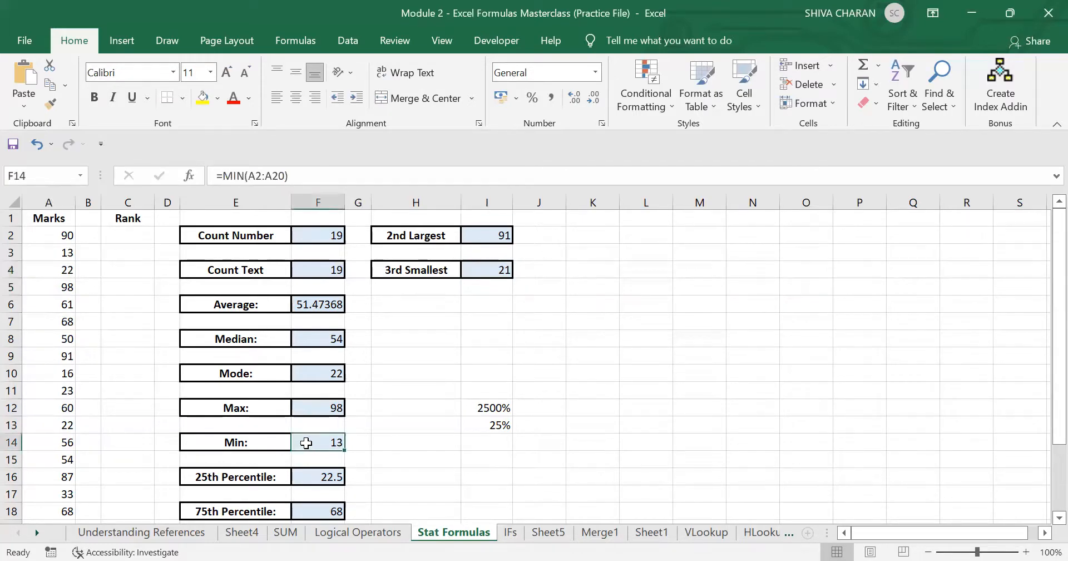
left_click(476, 269)
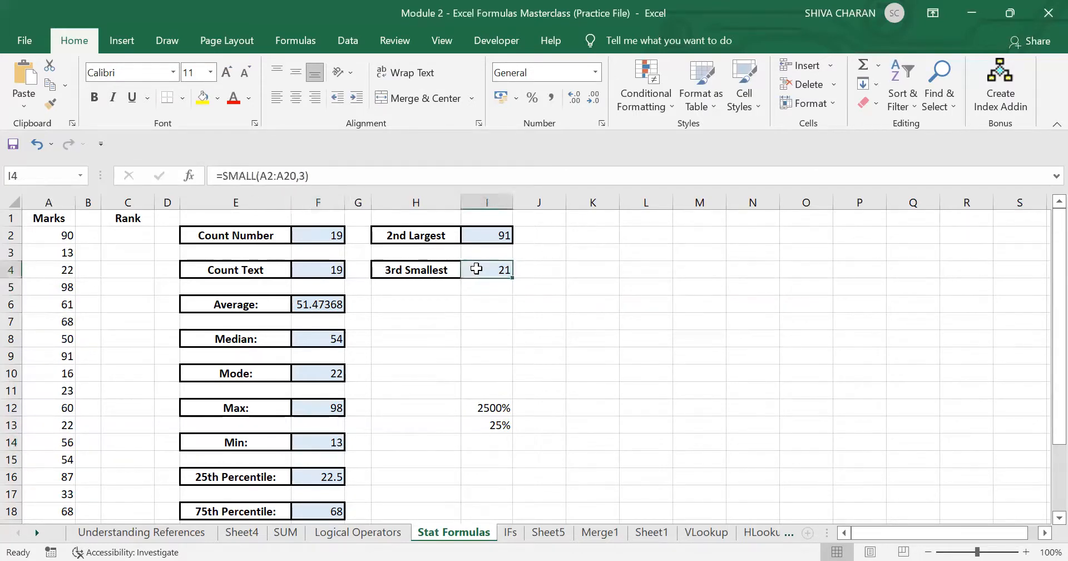
left_click(579, 390)
scroll(579, 392, "down", 1)
scroll(580, 392, "up", 1)
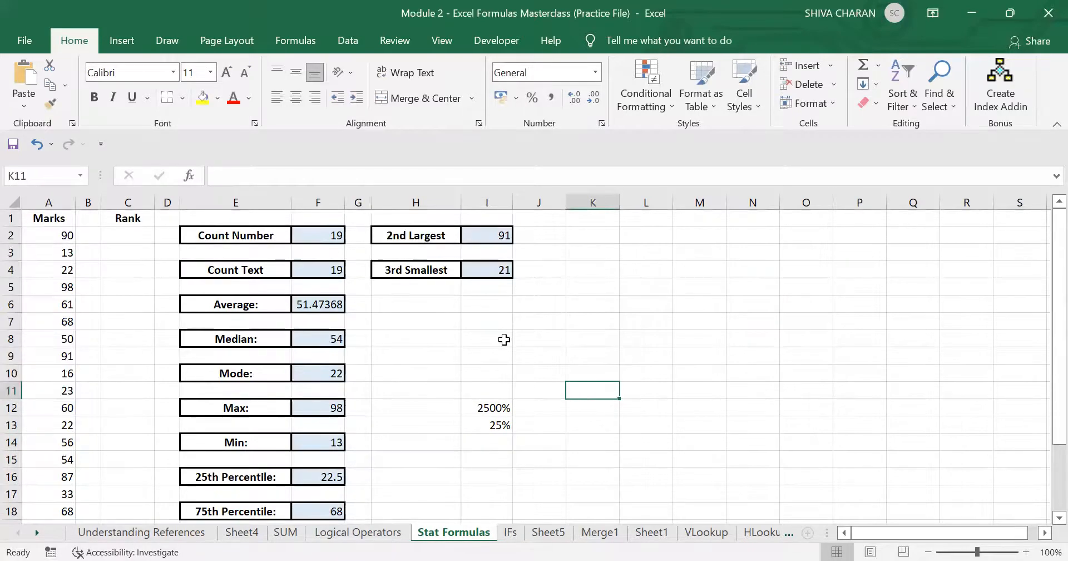
scroll(504, 339, "down", 1)
scroll(449, 325, "down", 1)
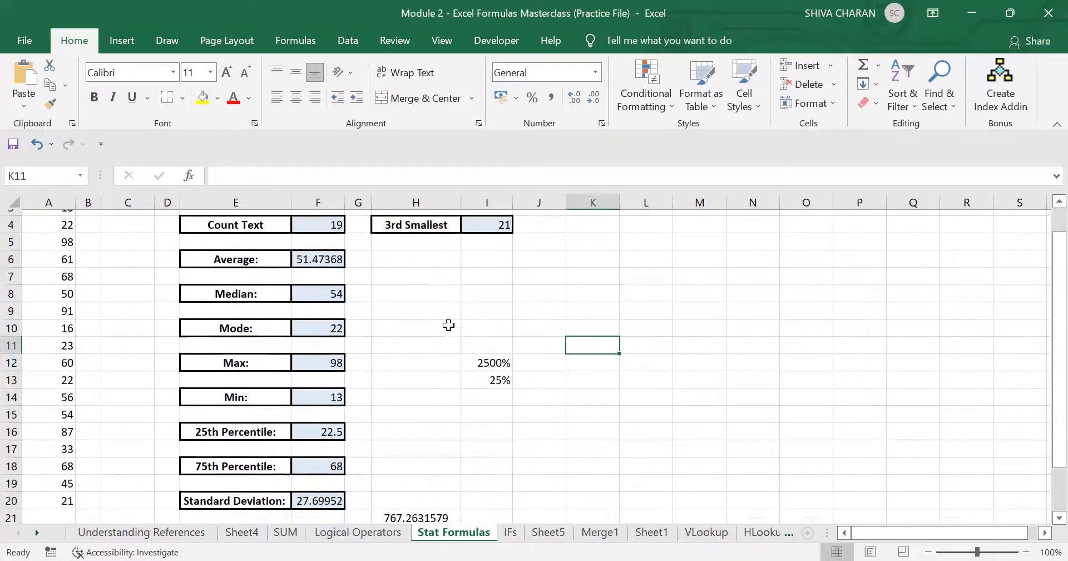
scroll(850, 316, "up", 1)
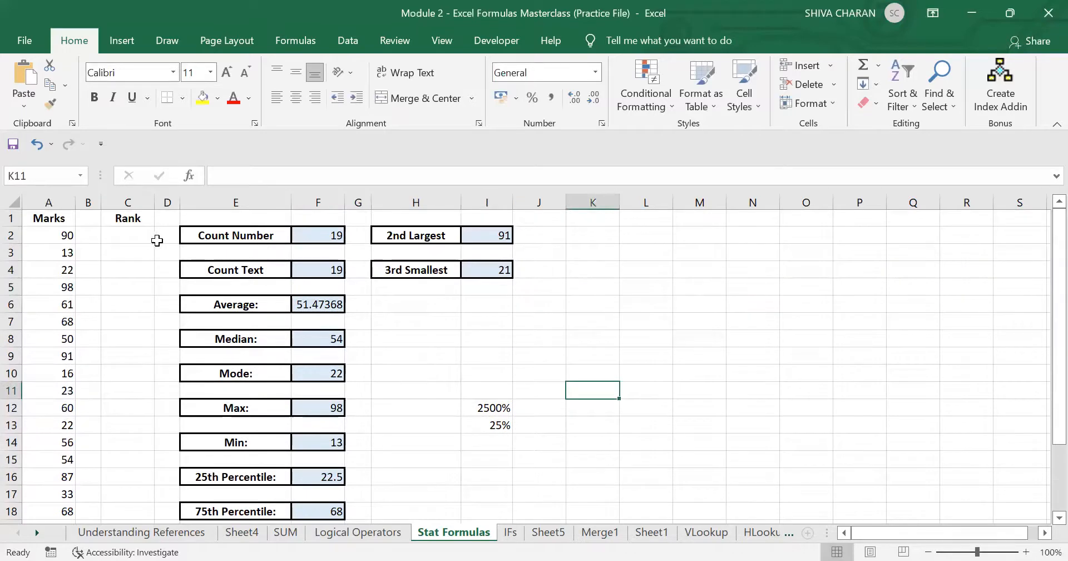
Step: Look over the marks in column A and the empty Rank column C beside them
left_click(129, 232)
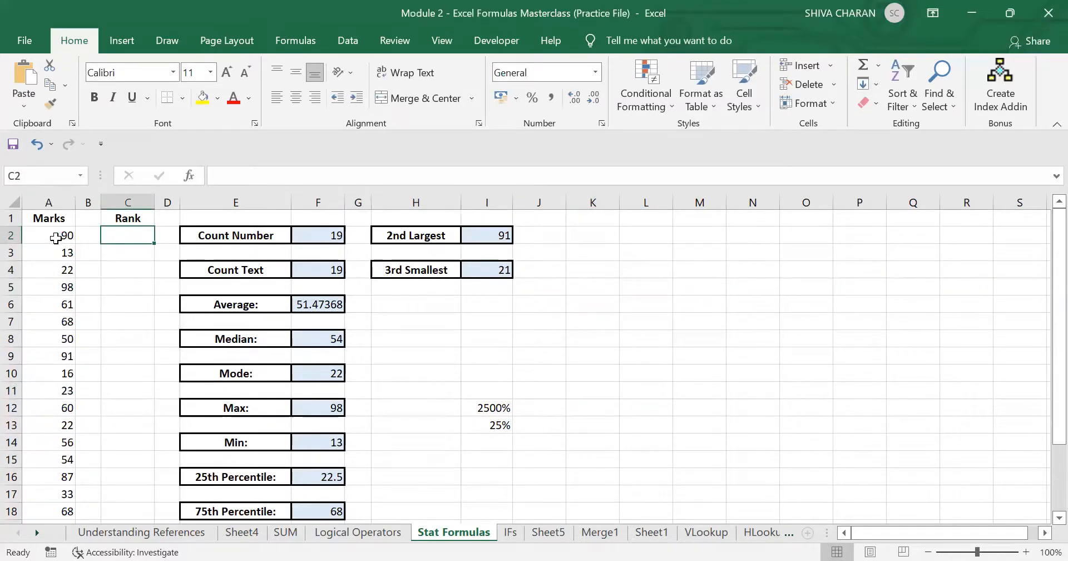
left_click_drag(56, 238, 51, 476)
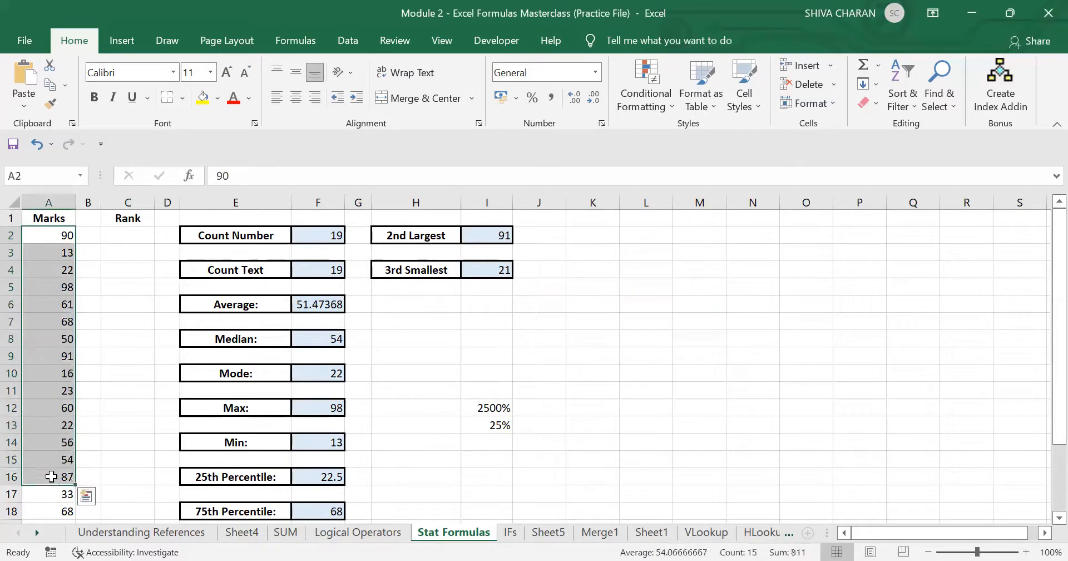
left_click(48, 336)
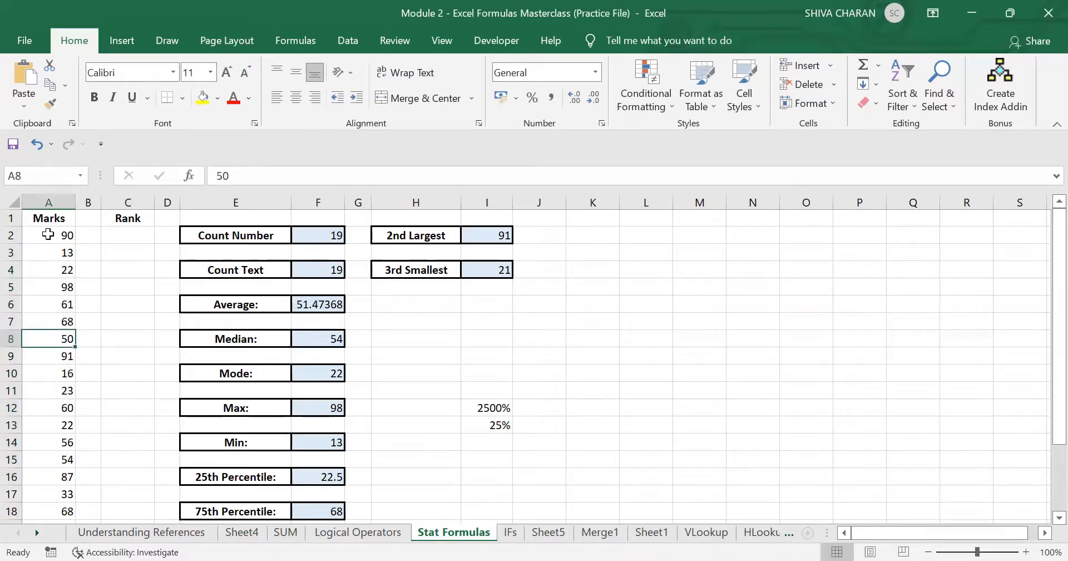
left_click_drag(46, 235, 49, 461)
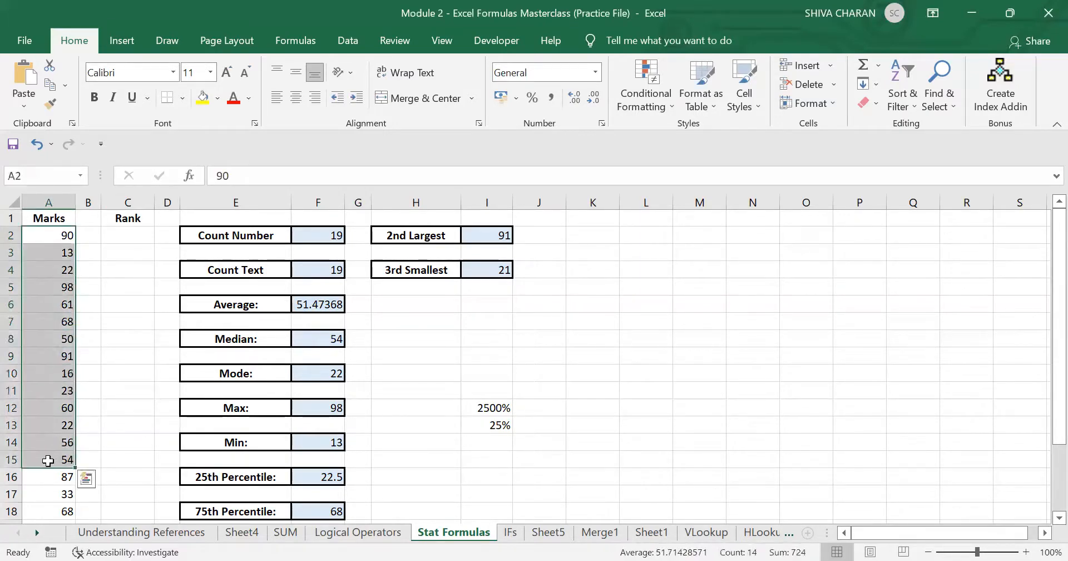
left_click(49, 286)
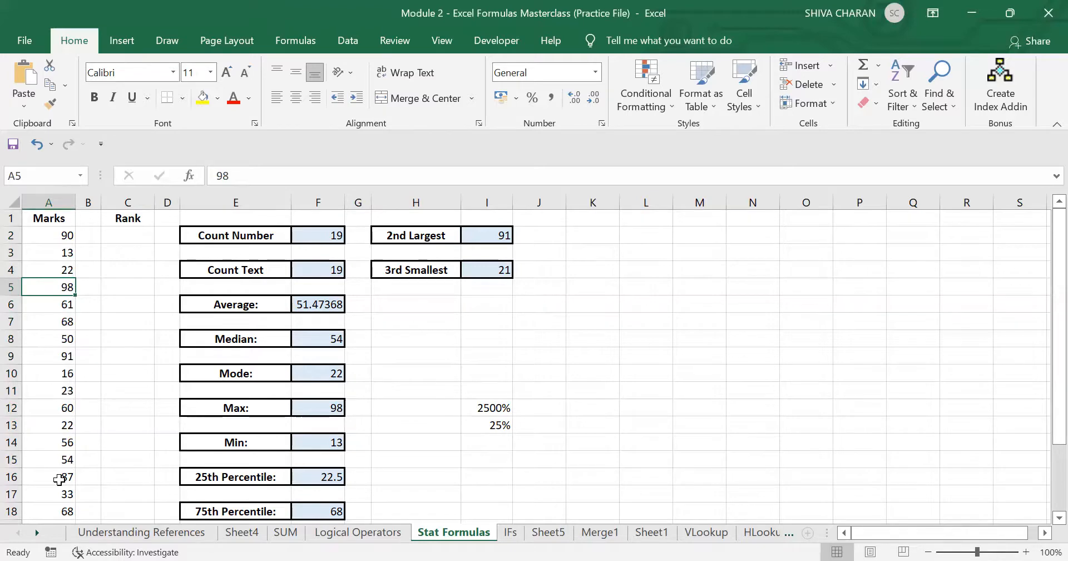
scroll(59, 475, "down", 1)
left_click(60, 305)
scroll(60, 307, "up", 1)
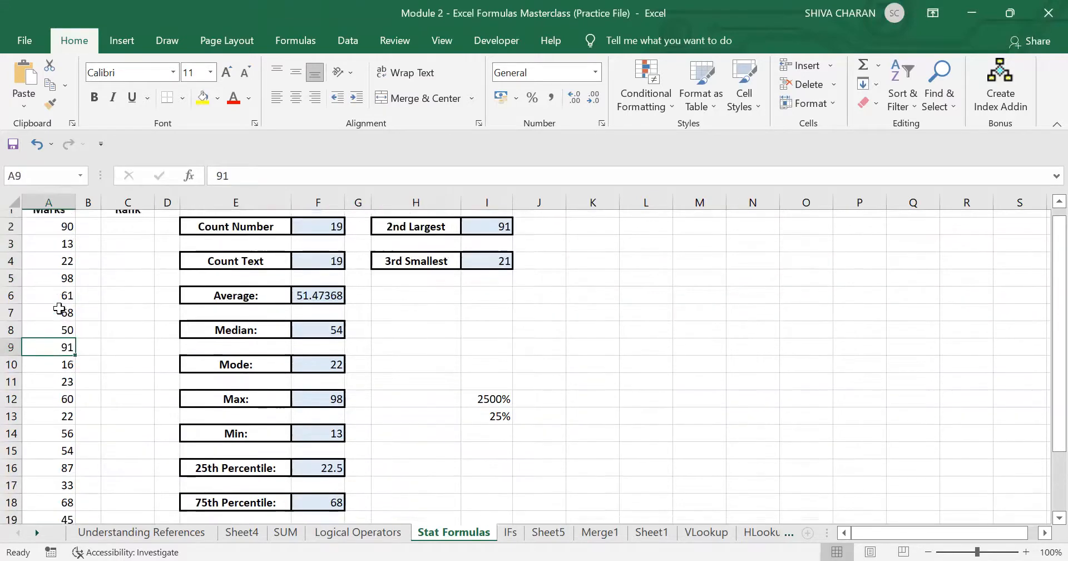
scroll(60, 309, "up", 1)
scroll(59, 300, "down", 1)
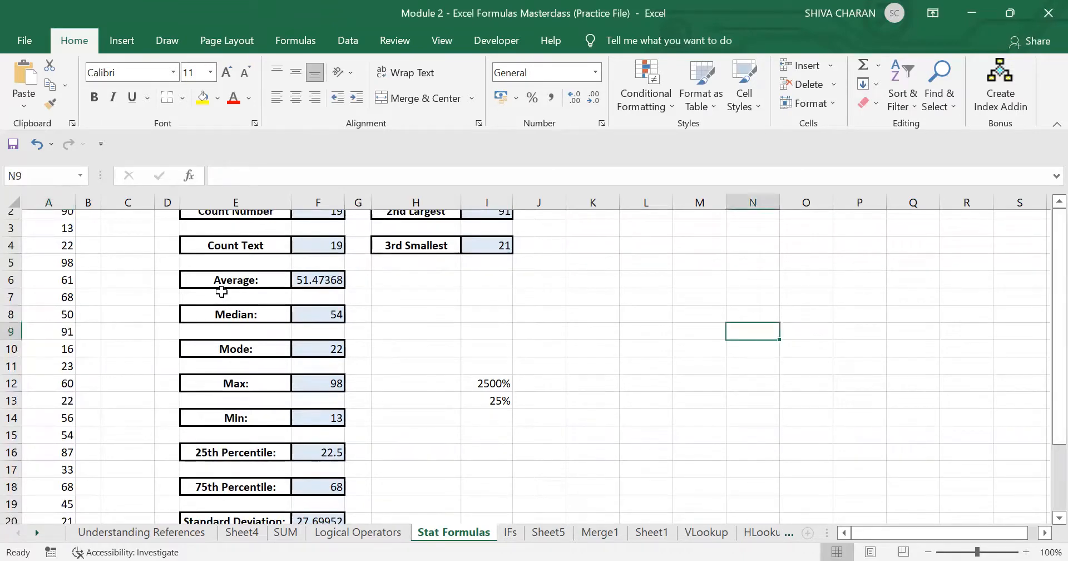
left_click(119, 274)
key("Up")
key("Up")
key("Up")
key("Up")
key("Up")
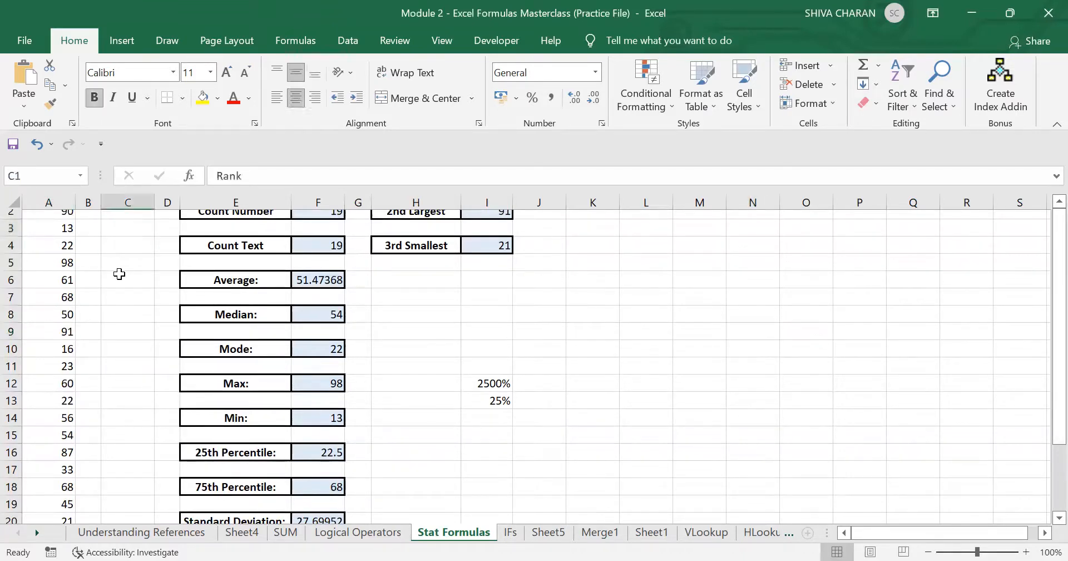
scroll(131, 317, "down", 4)
scroll(217, 275, "up", 4)
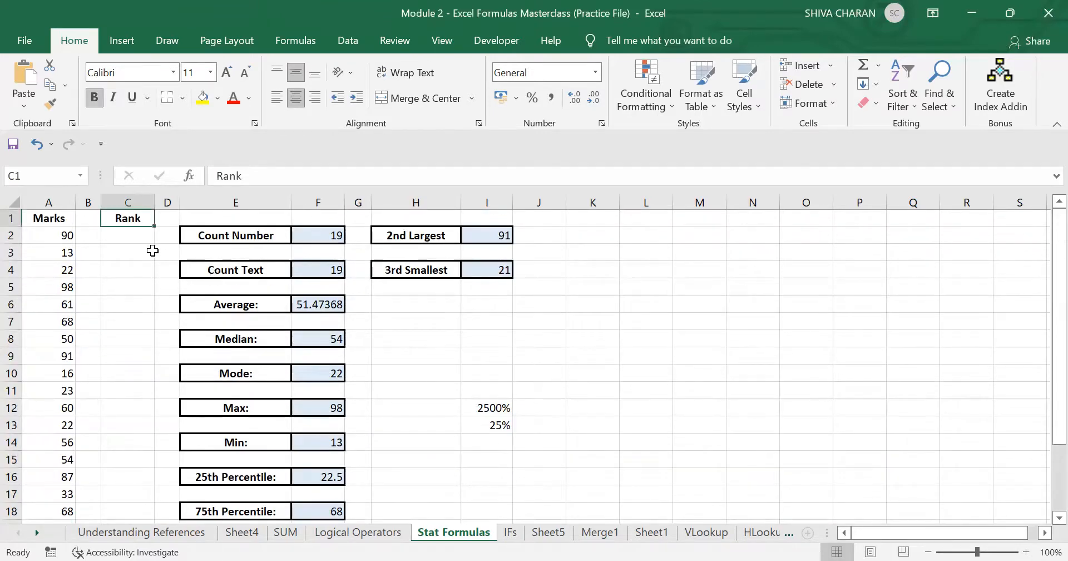
Step: Enter a RANK formula in C2 that ranks A2 within A2:A20 in descending order (0)
left_click(130, 239)
double_click(130, 240)
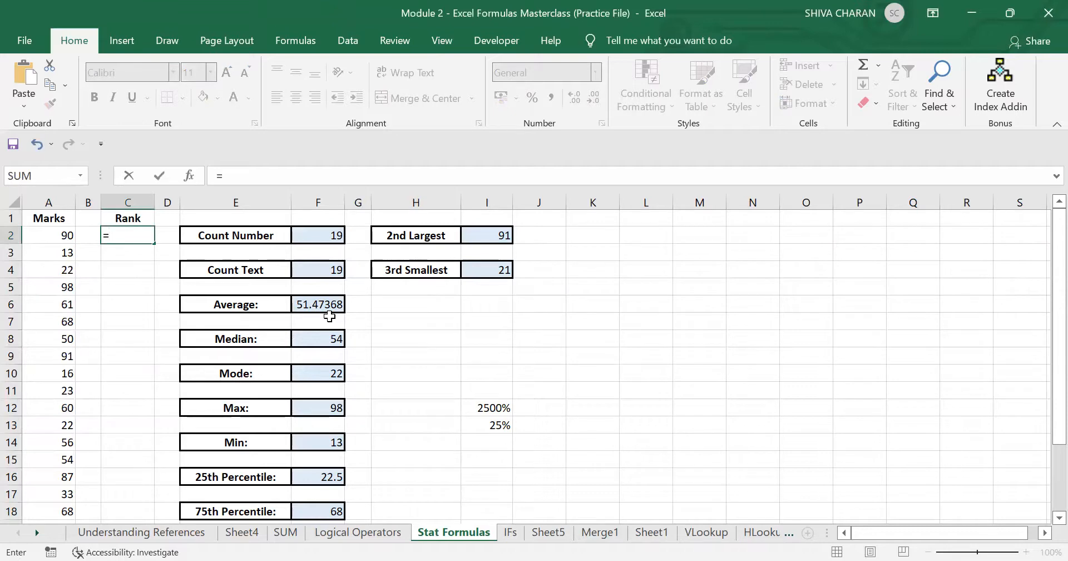
type("=Rank")
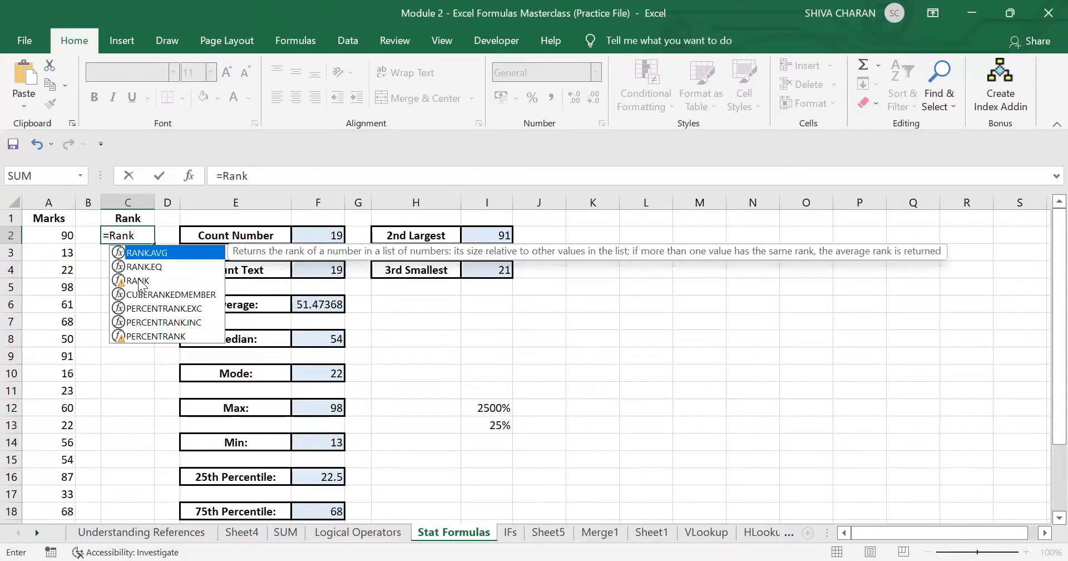
left_click(138, 282)
key("Tab")
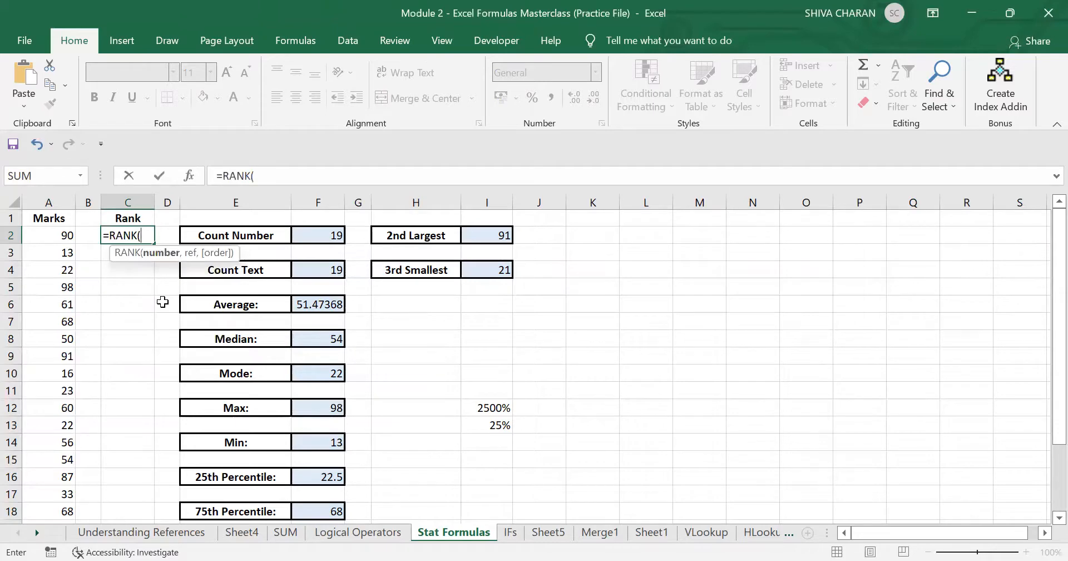
left_click(41, 235)
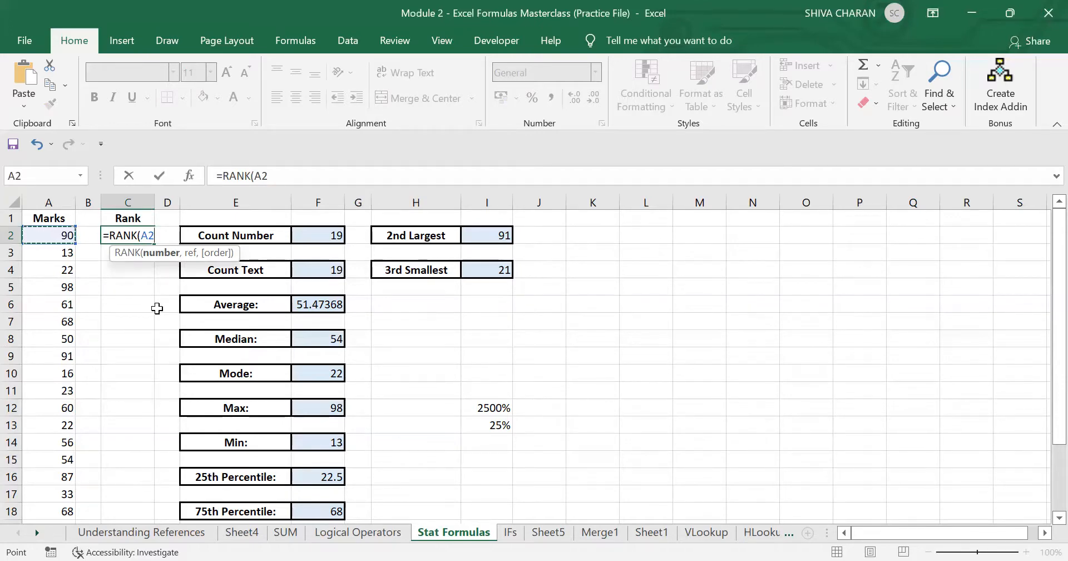
type(",")
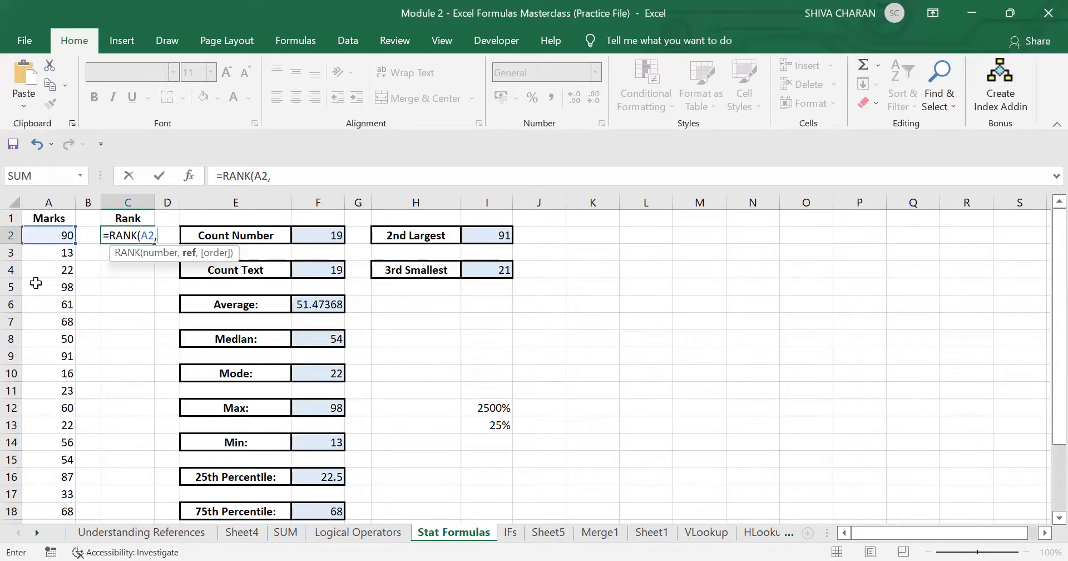
left_click(48, 237)
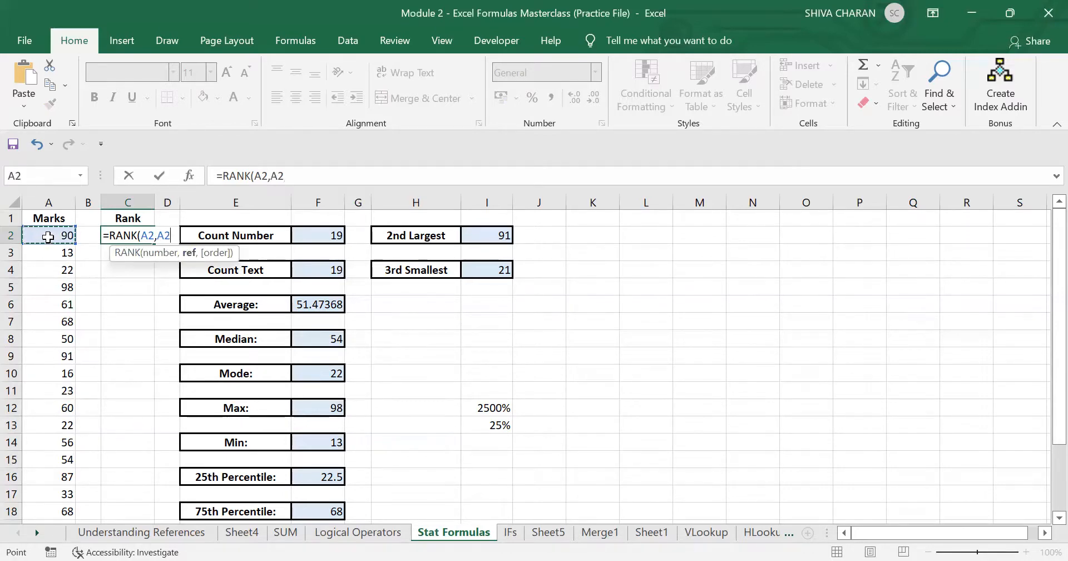
key("ctrl+shift+Down")
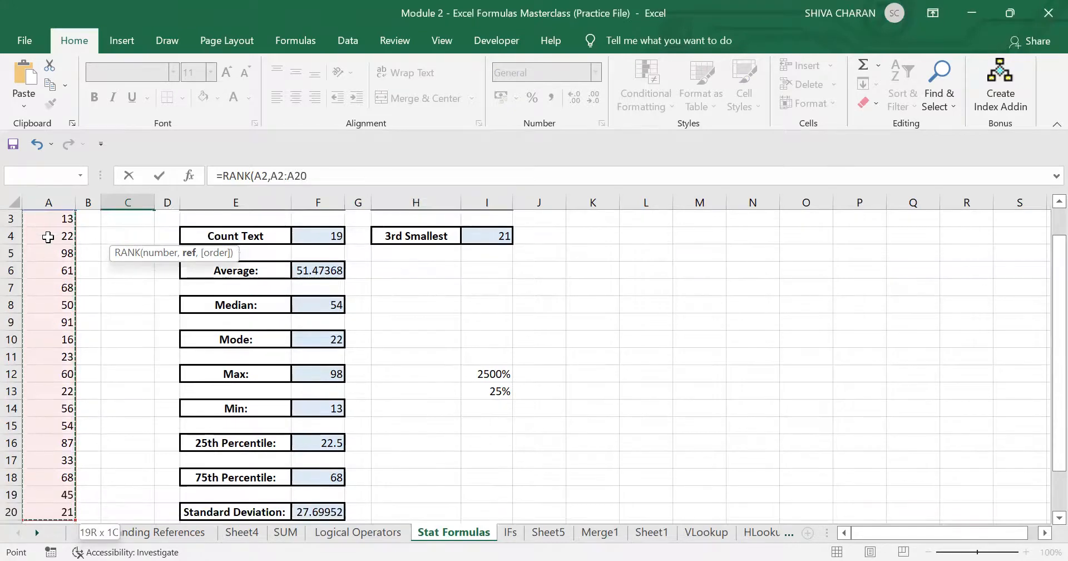
type(",")
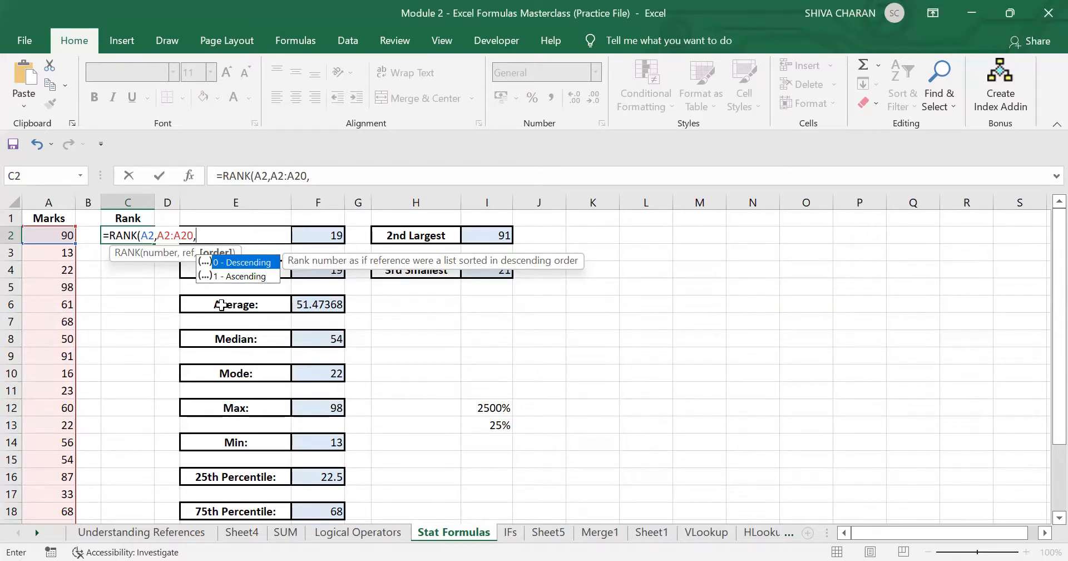
double_click(256, 264)
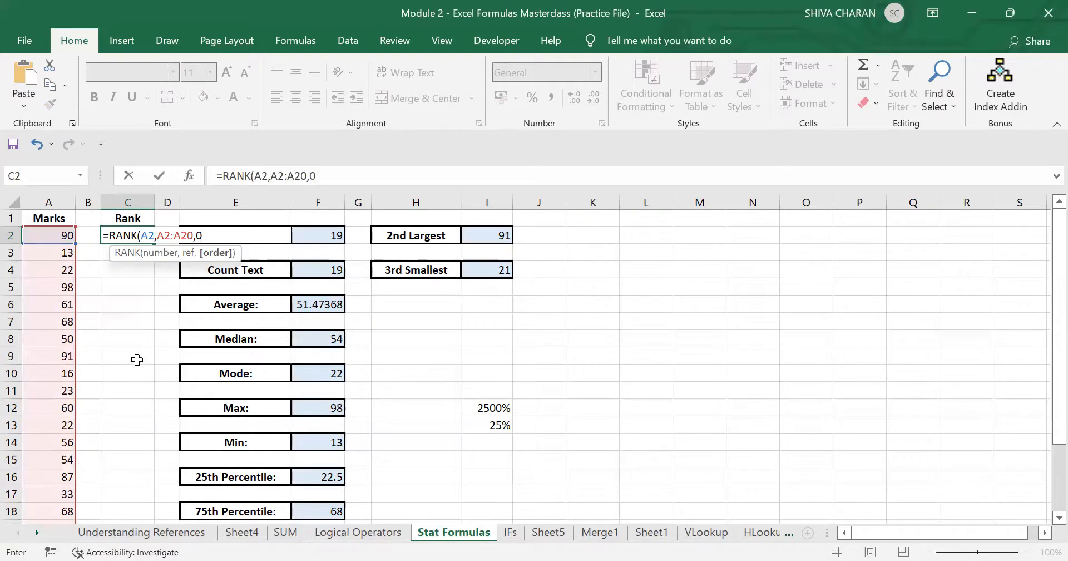
type(")")
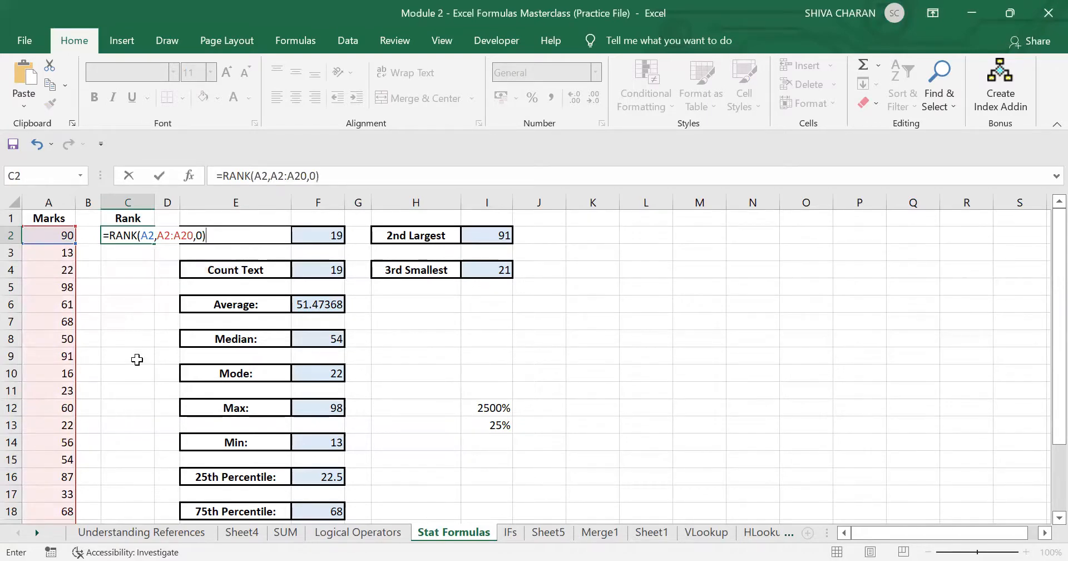
key("Return")
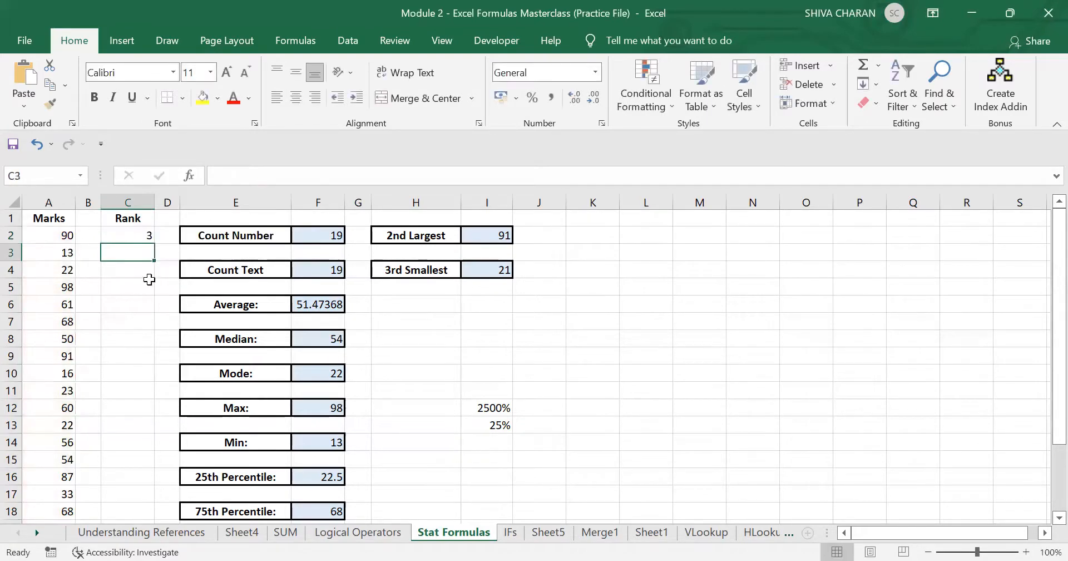
Step: Check the rank in C2 against the mark in A2 and fill the RANK formula down through C20
left_click(111, 236)
left_click(57, 236)
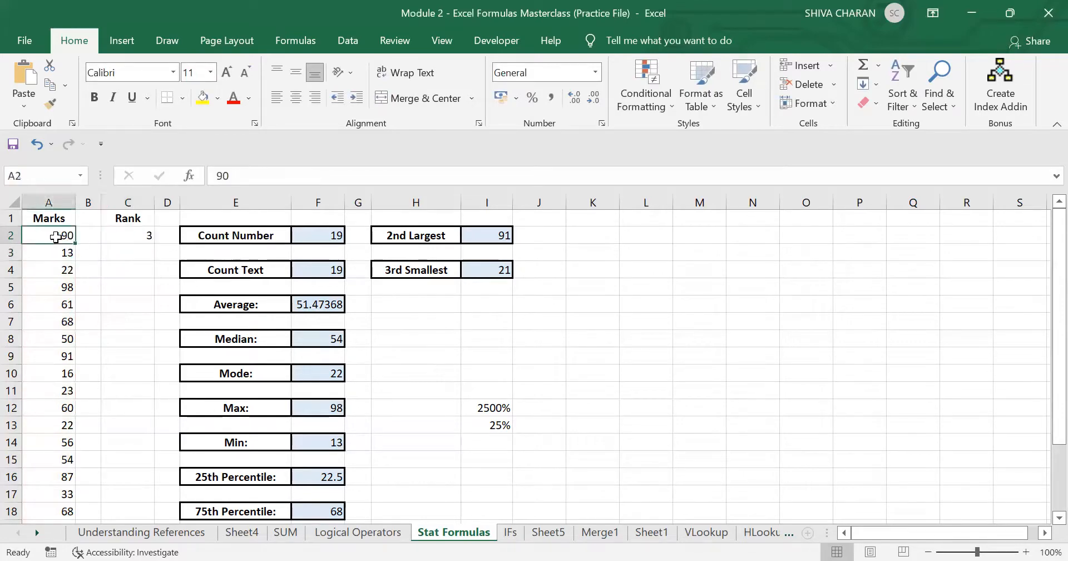
left_click(133, 234)
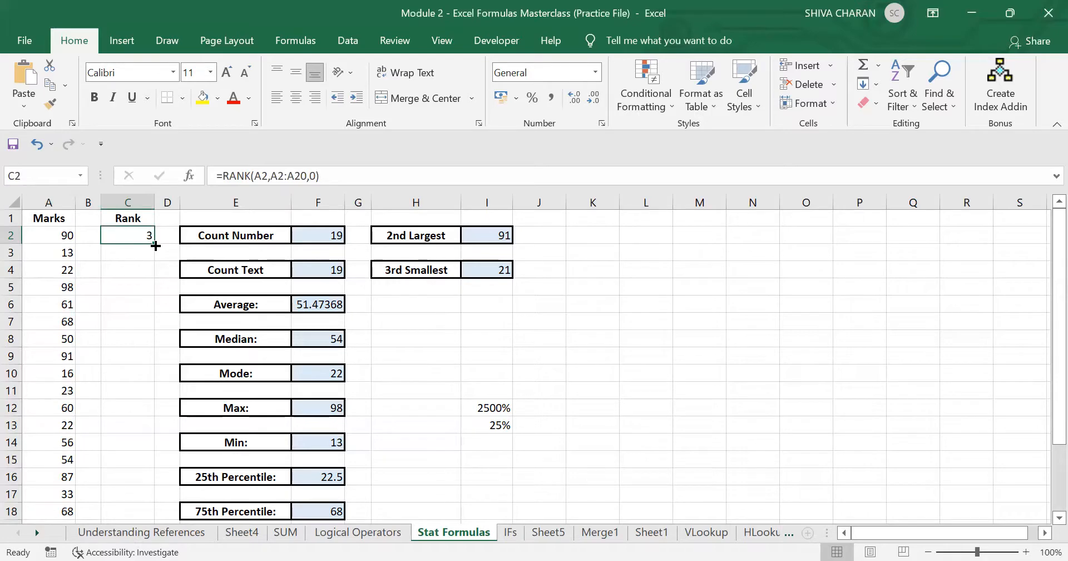
scroll(141, 496, "down", 2)
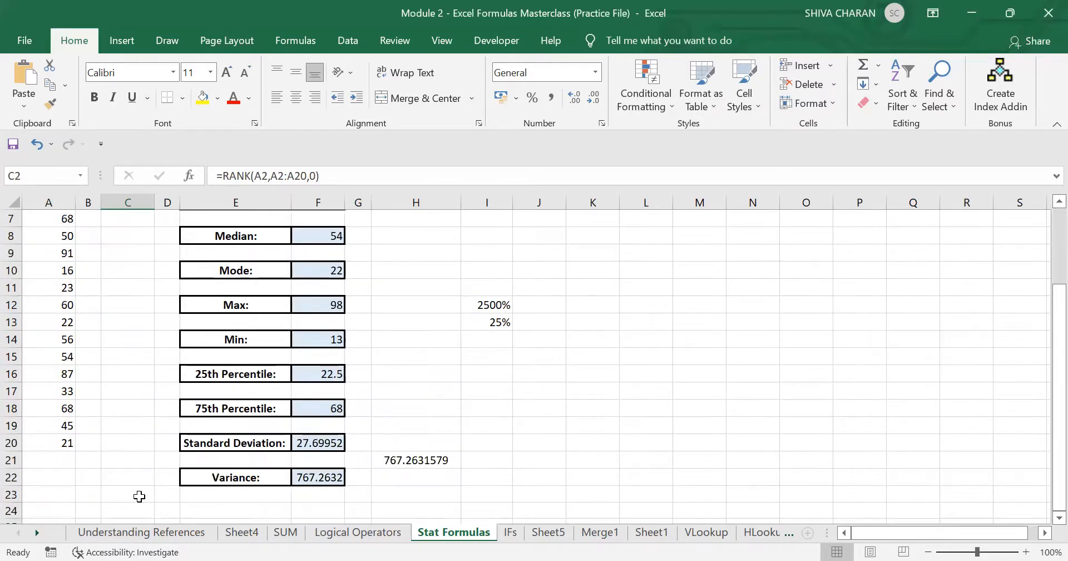
scroll(139, 497, "up", 2)
scroll(148, 341, "down", 1)
scroll(151, 349, "up", 1)
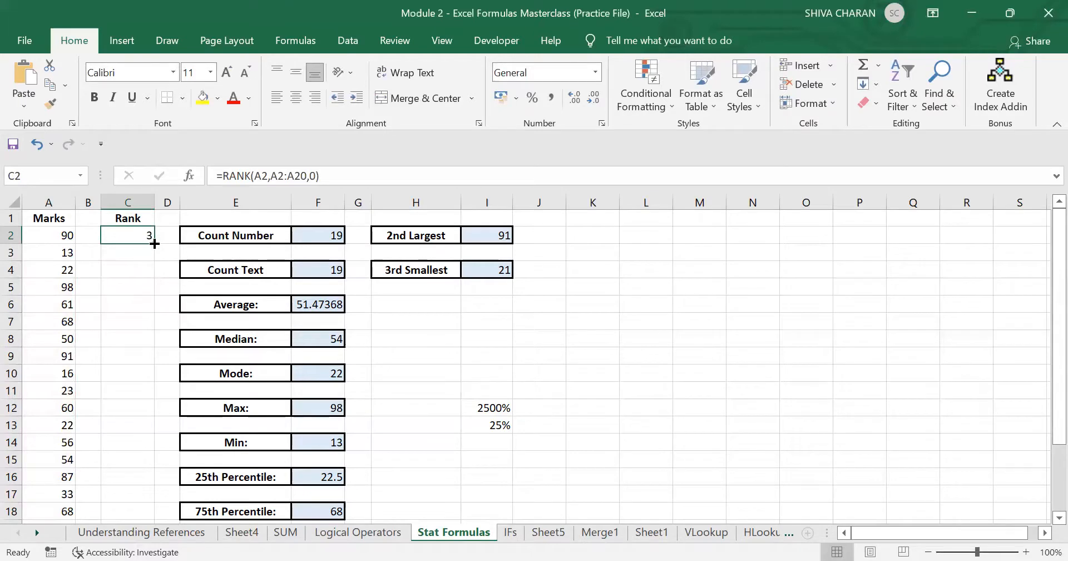
left_click(163, 338)
left_click(161, 321)
left_click(133, 239)
left_click_drag(155, 244, 138, 465)
scroll(212, 399, "up", 2)
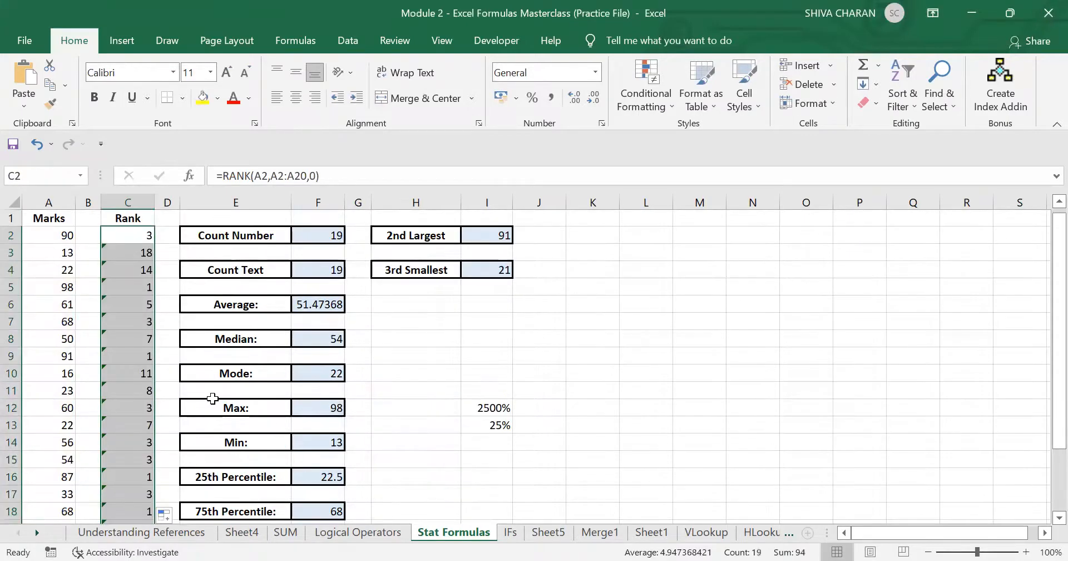
Step: Go through the first filled ranks in column C and examine the number argument of the RANK formula in C3
left_click(148, 237)
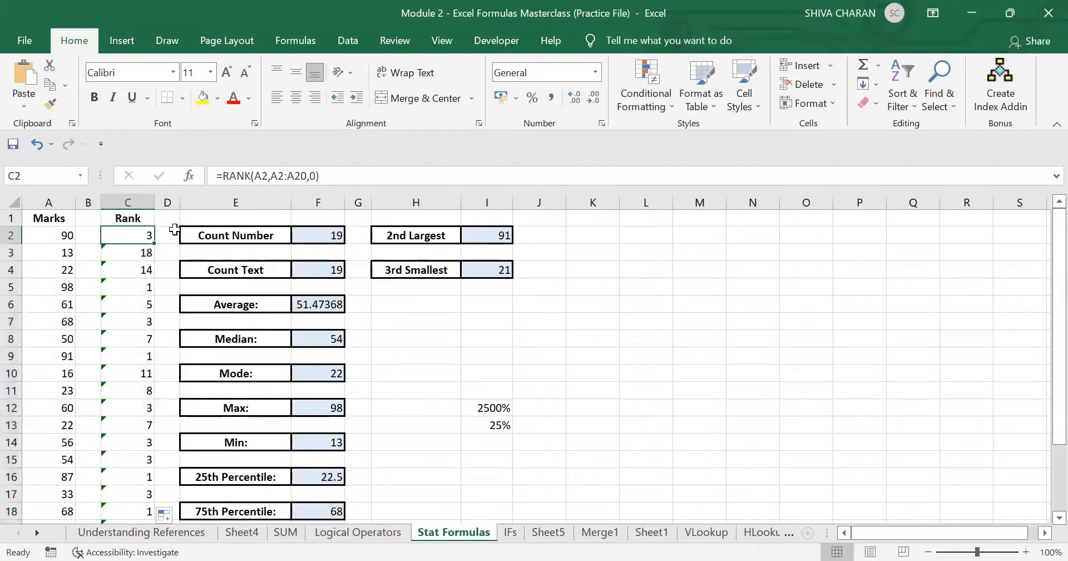
key("Down")
key("Down")
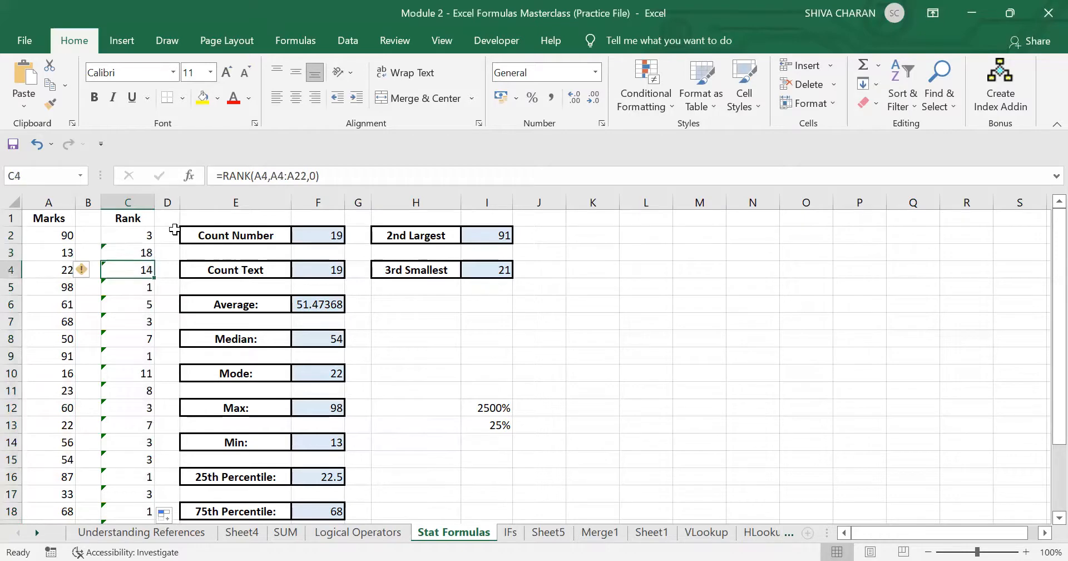
key("Up")
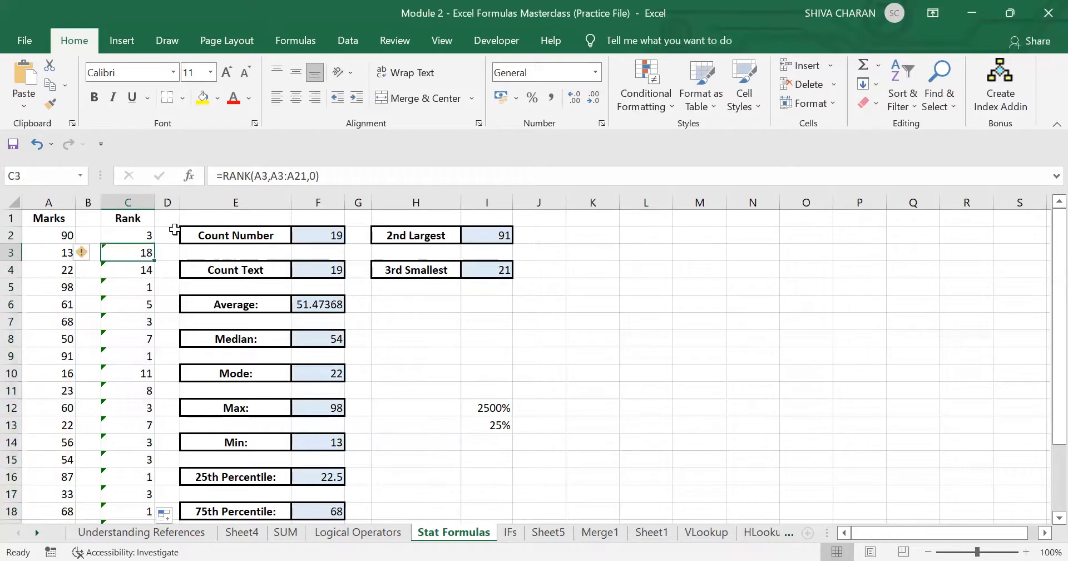
double_click(125, 252)
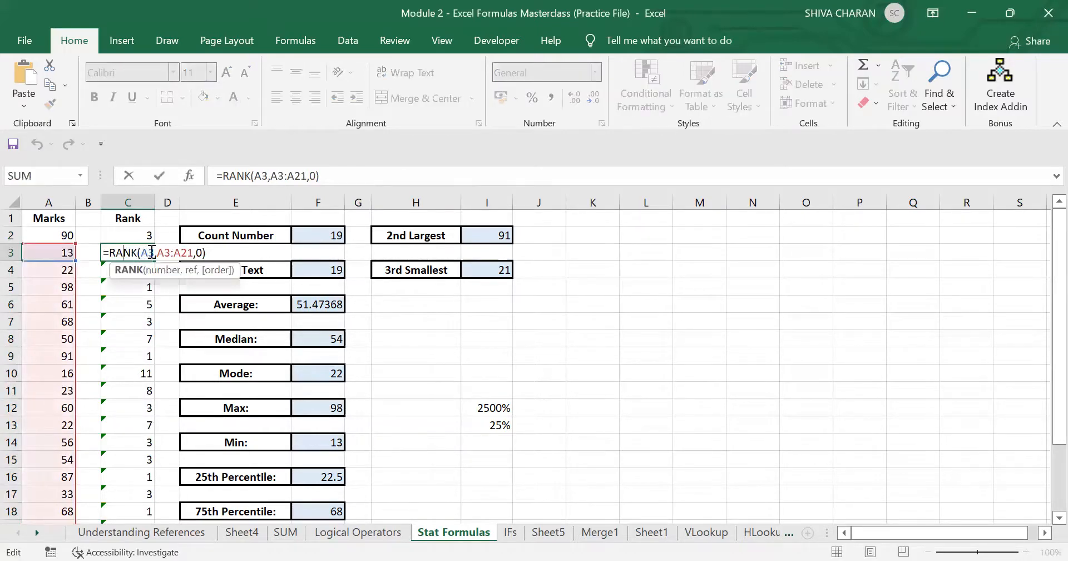
left_click(151, 252)
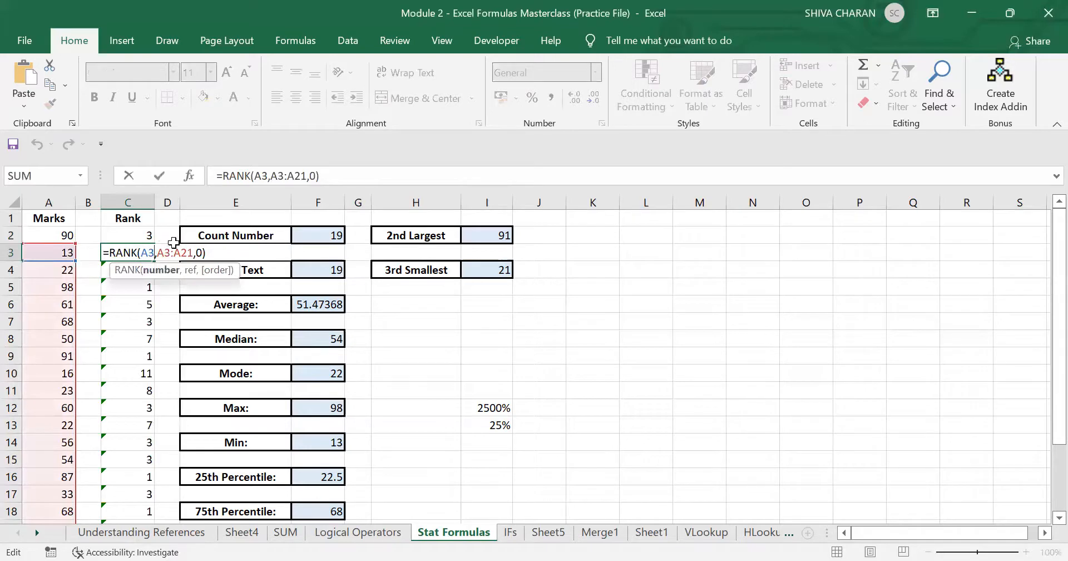
key("shift+Left")
key("shift+Left")
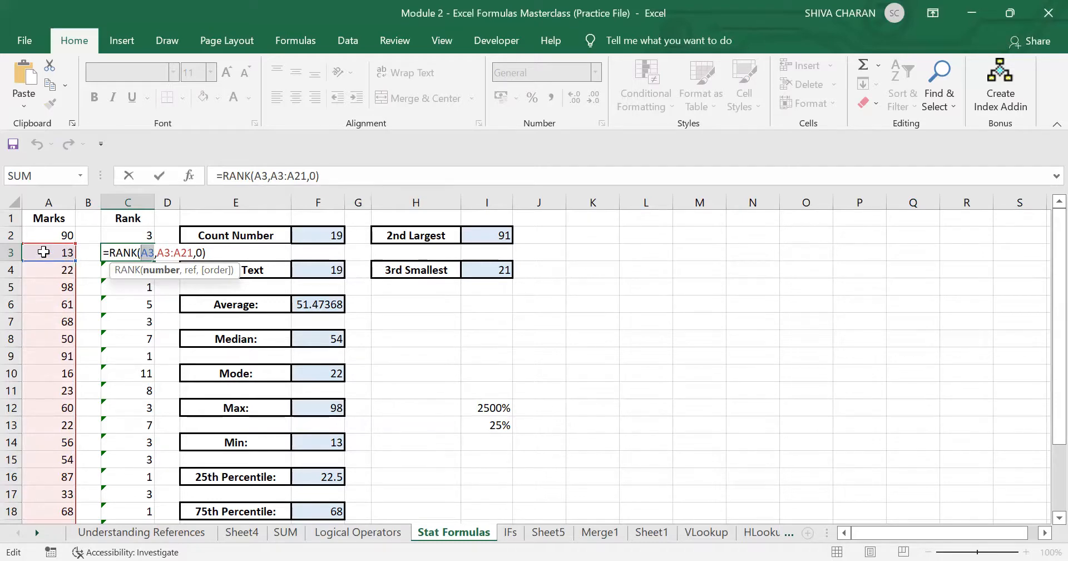
Step: Examine the ref argument of the RANK formula in C3 and trace its range along the marks in column A
left_click(153, 249)
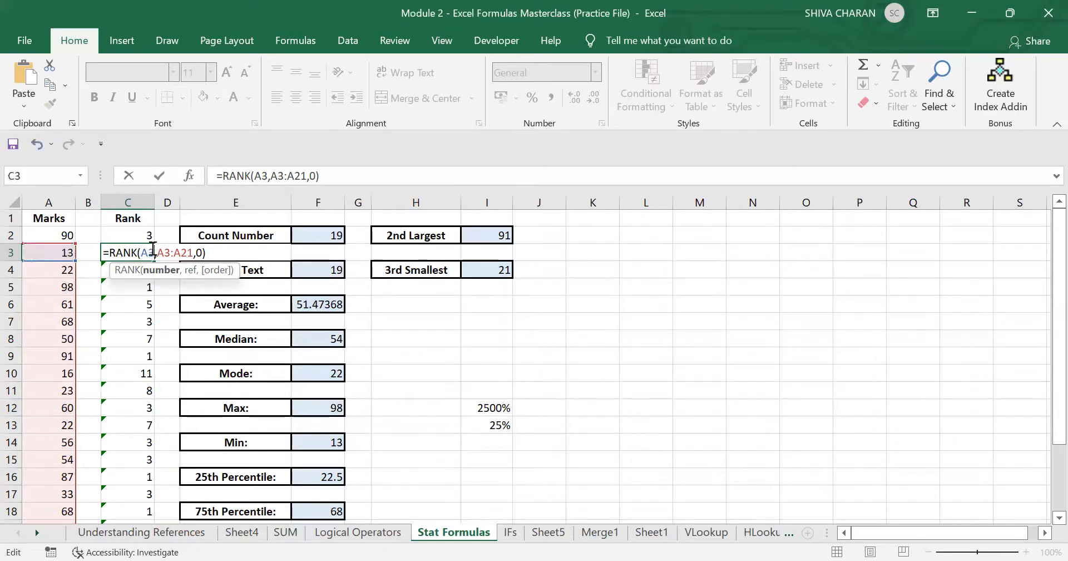
left_click(159, 252)
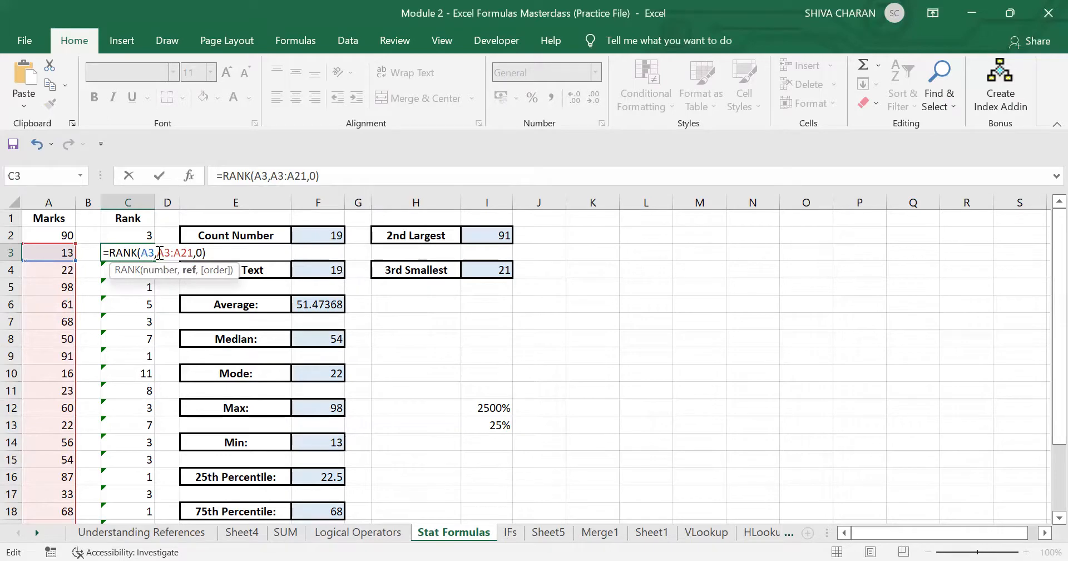
left_click_drag(159, 253, 192, 254)
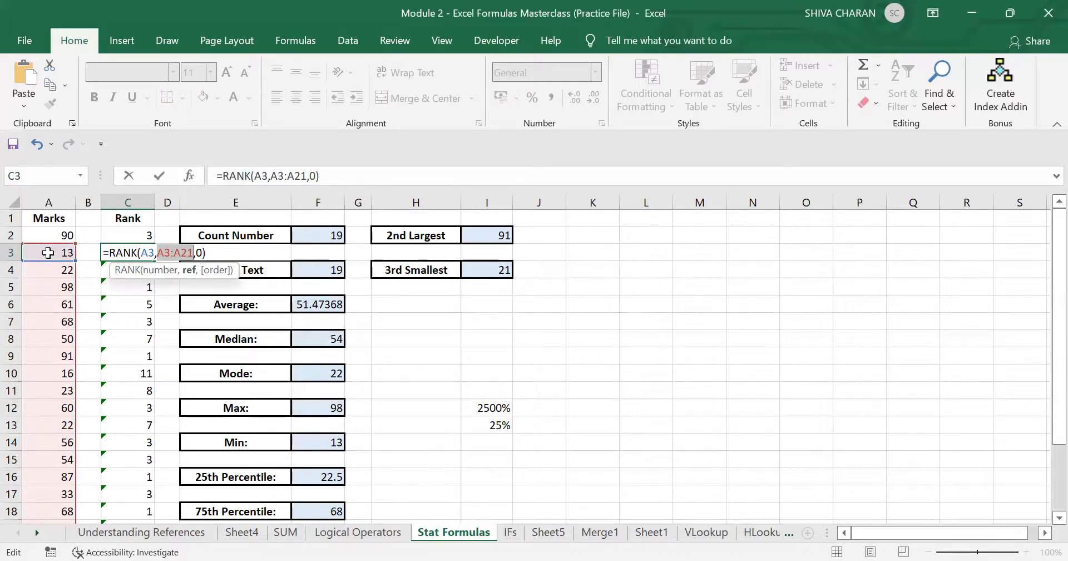
scroll(42, 373, "down", 4)
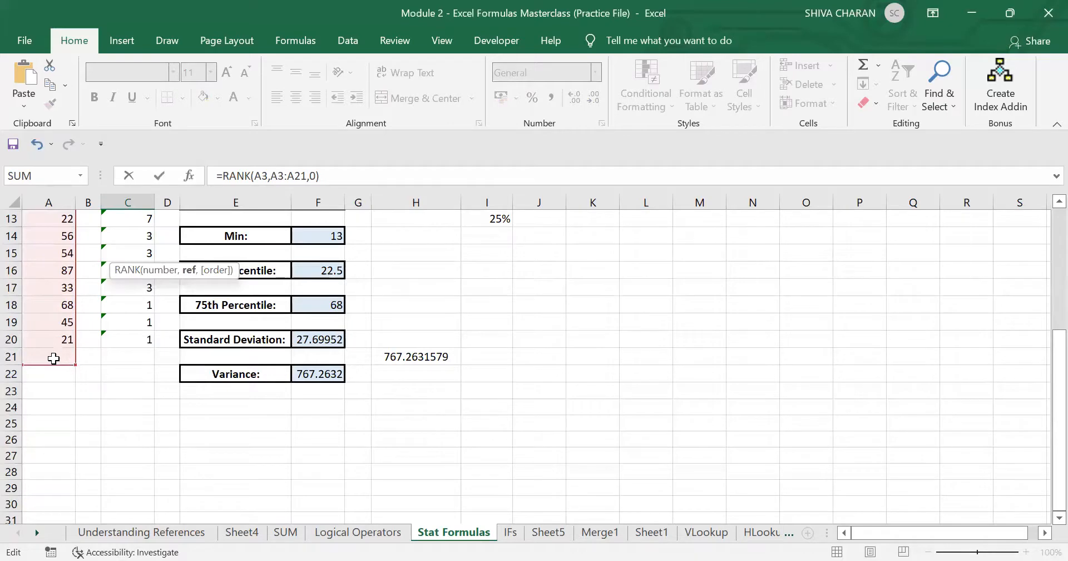
scroll(89, 359, "up", 4)
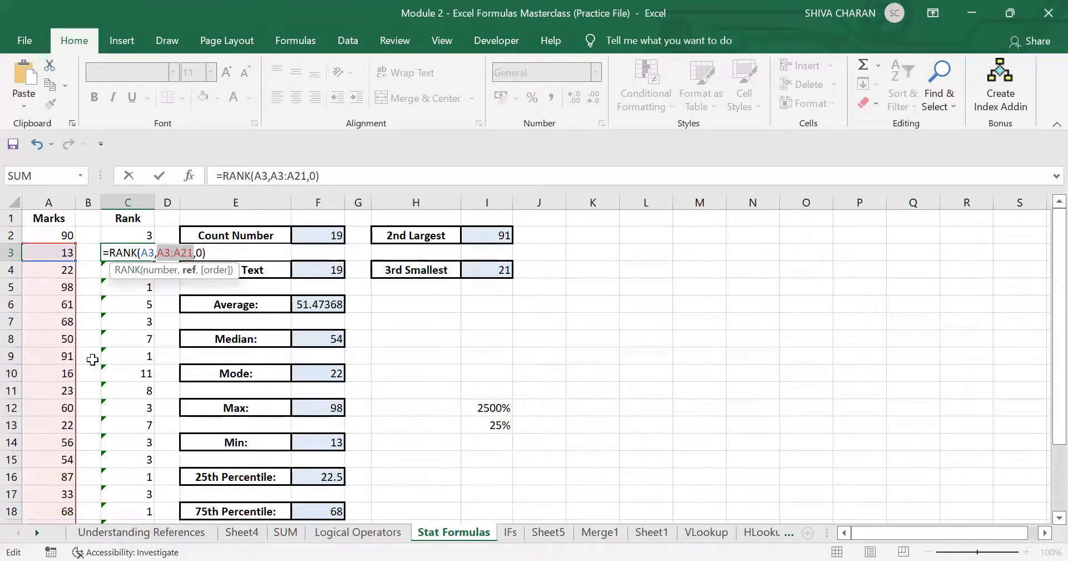
key("Tab")
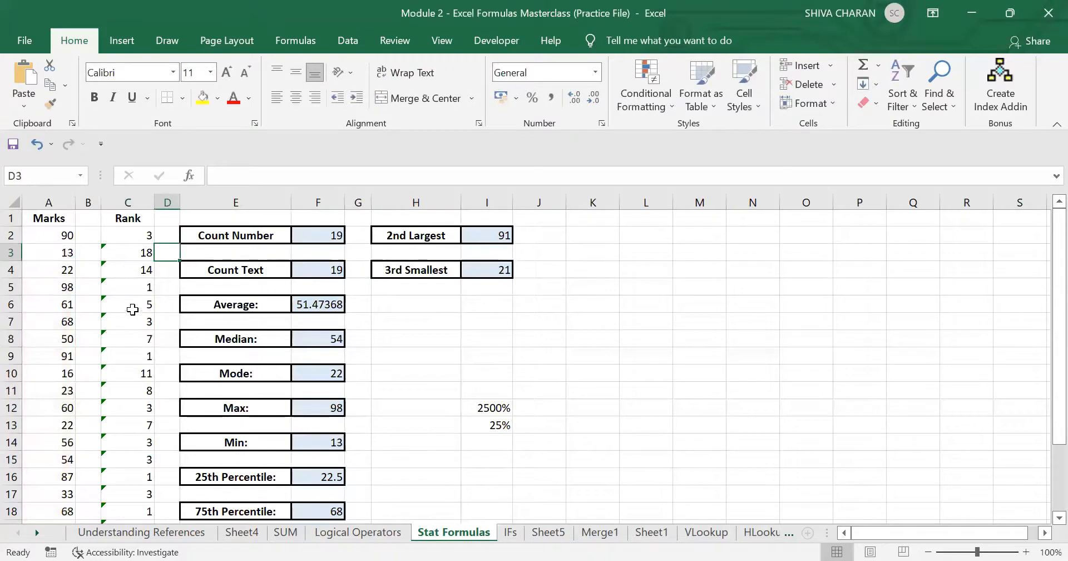
Step: Examine the arguments of the RANK formula in C8 and check which marks above row 8 its range leaves out
double_click(134, 338)
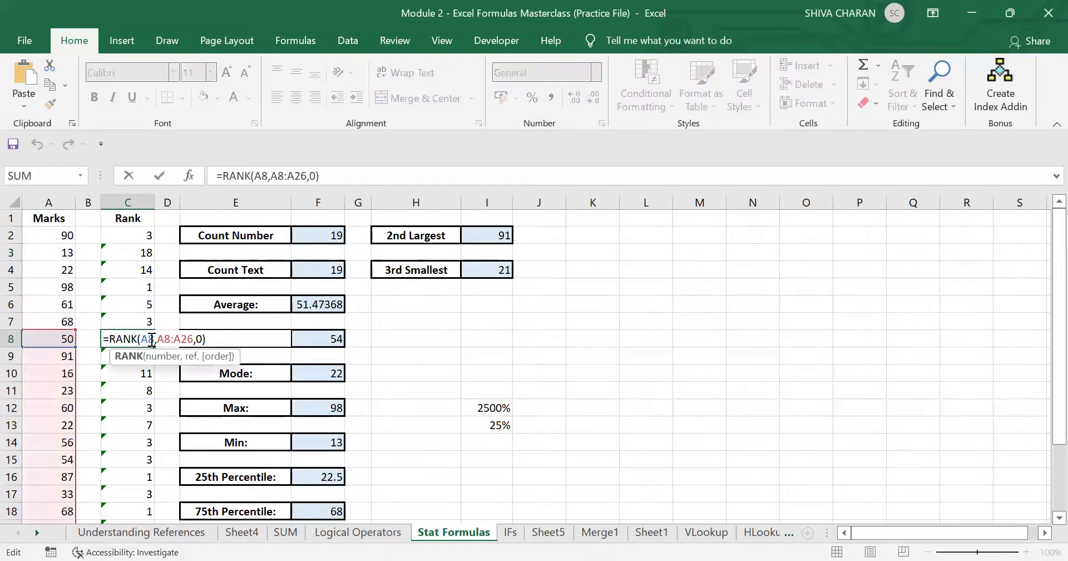
left_click(154, 339)
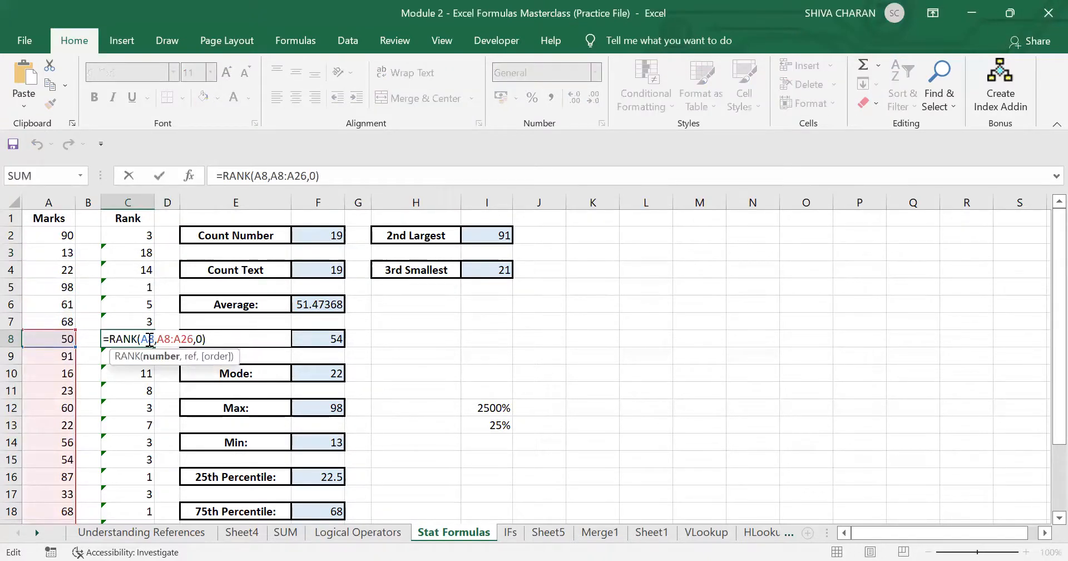
double_click(149, 339)
left_click_drag(158, 338, 194, 338)
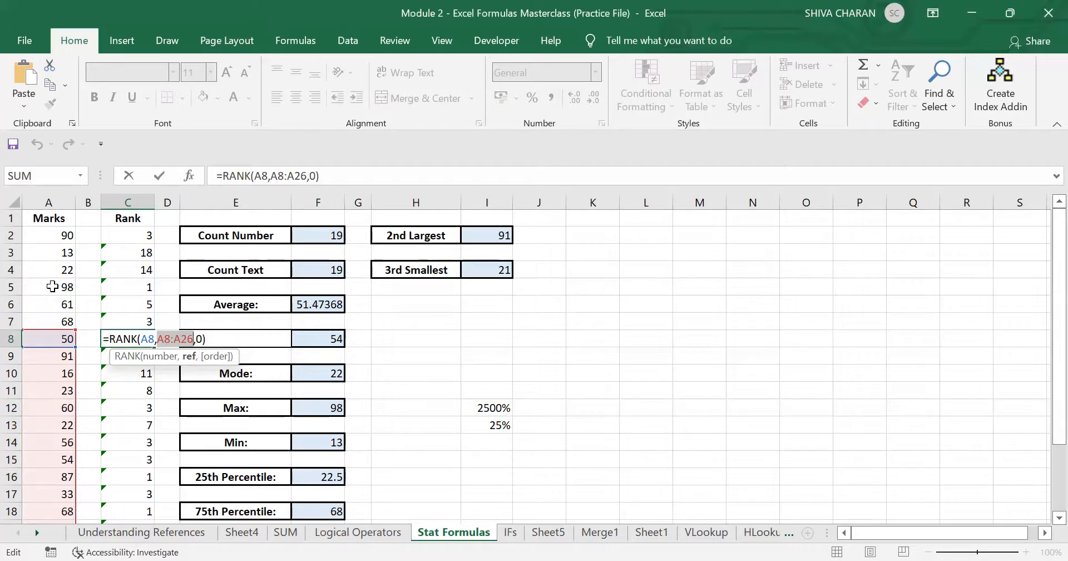
left_click(170, 338)
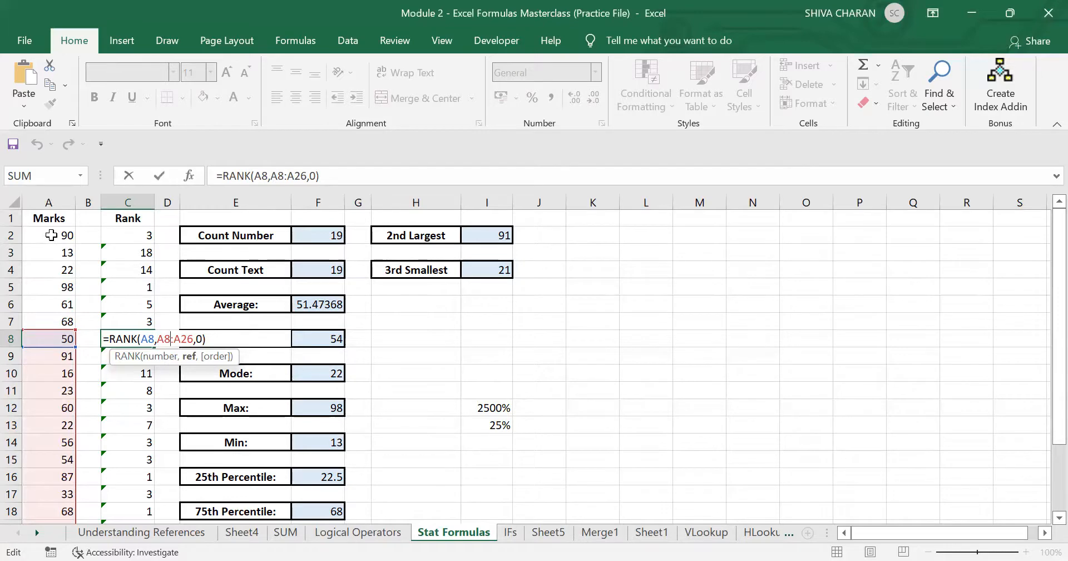
left_click_drag(51, 235, 58, 321)
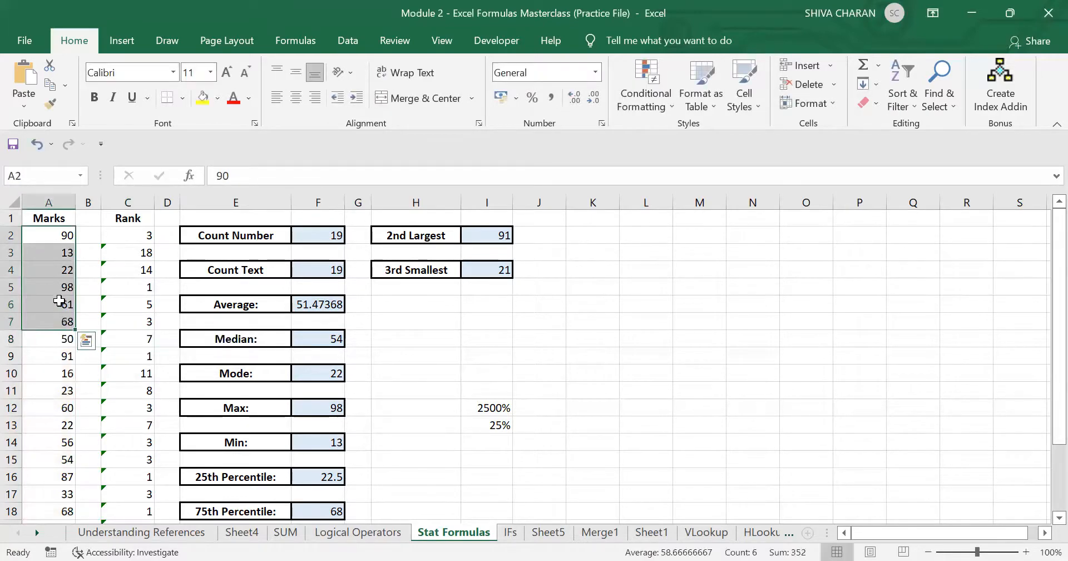
left_click(206, 375)
key("ctrl+z")
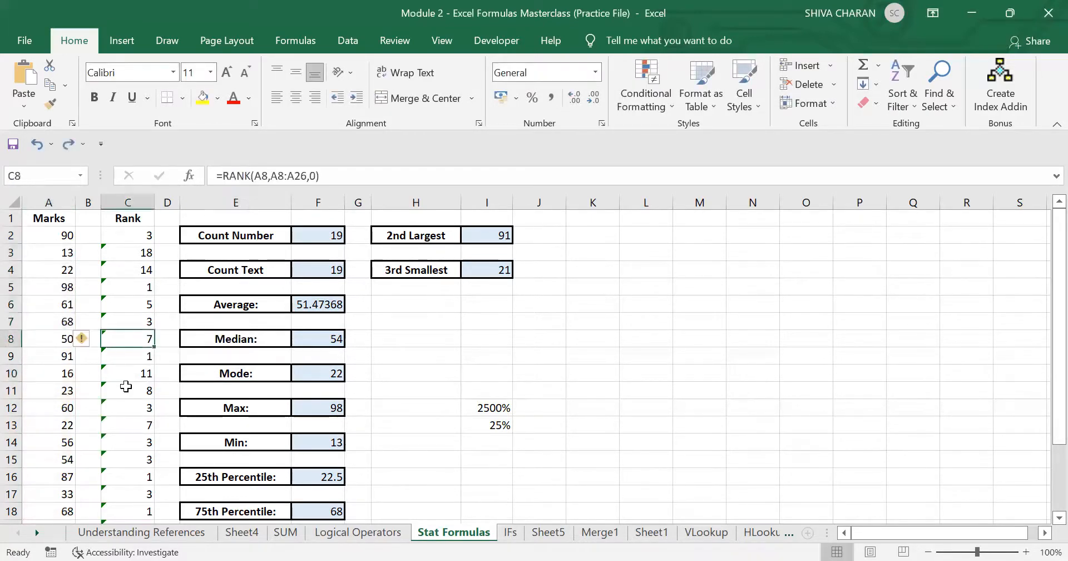
Step: Compare the last mark in A20 with its rank and RANK formula in C20
scroll(127, 386, "down", 2)
scroll(132, 434, "up", 2)
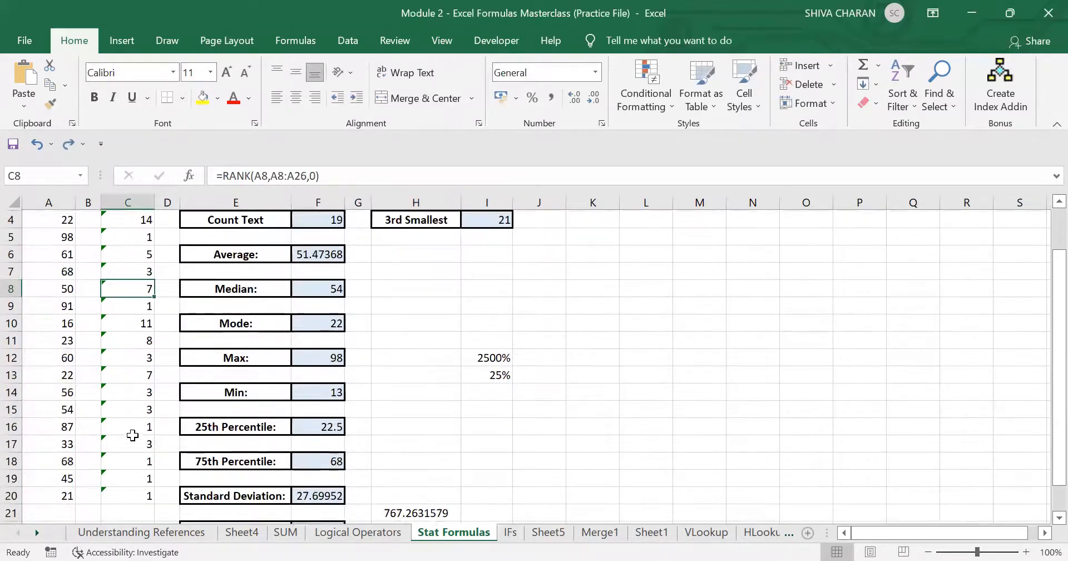
scroll(132, 435, "down", 2)
left_click(61, 442)
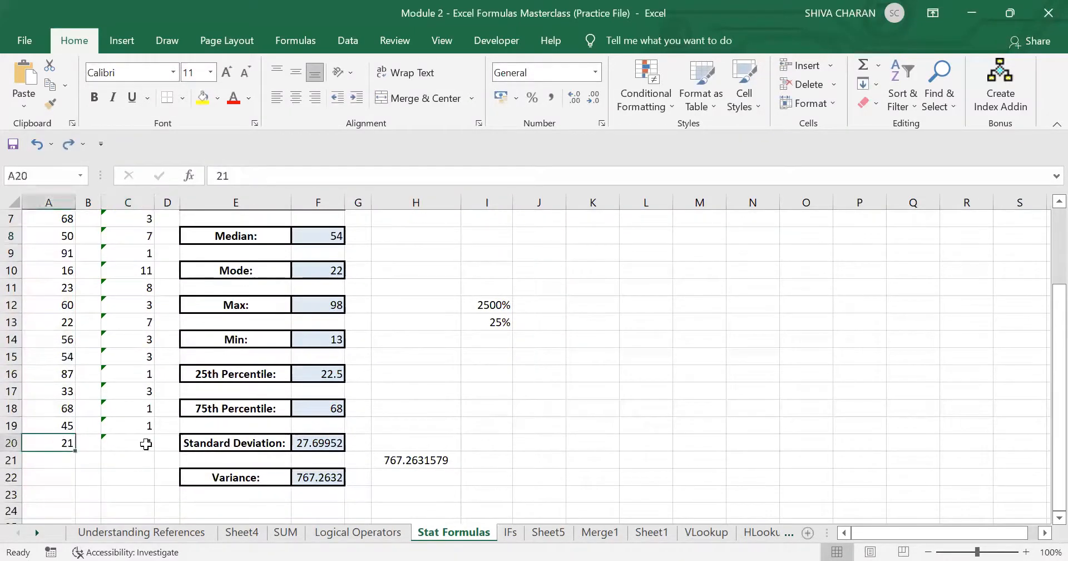
left_click(126, 442)
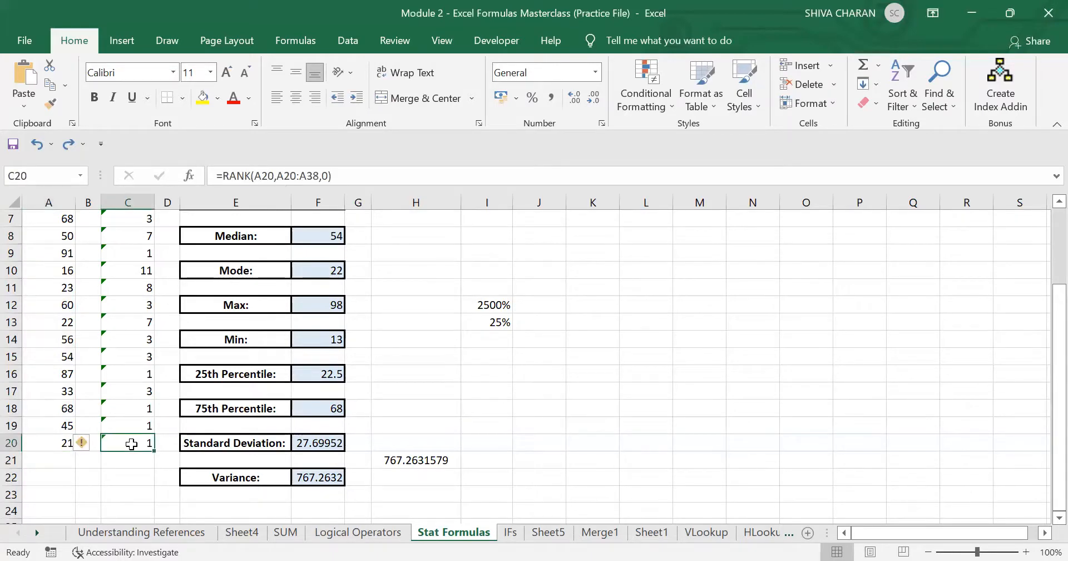
scroll(132, 444, "up", 2)
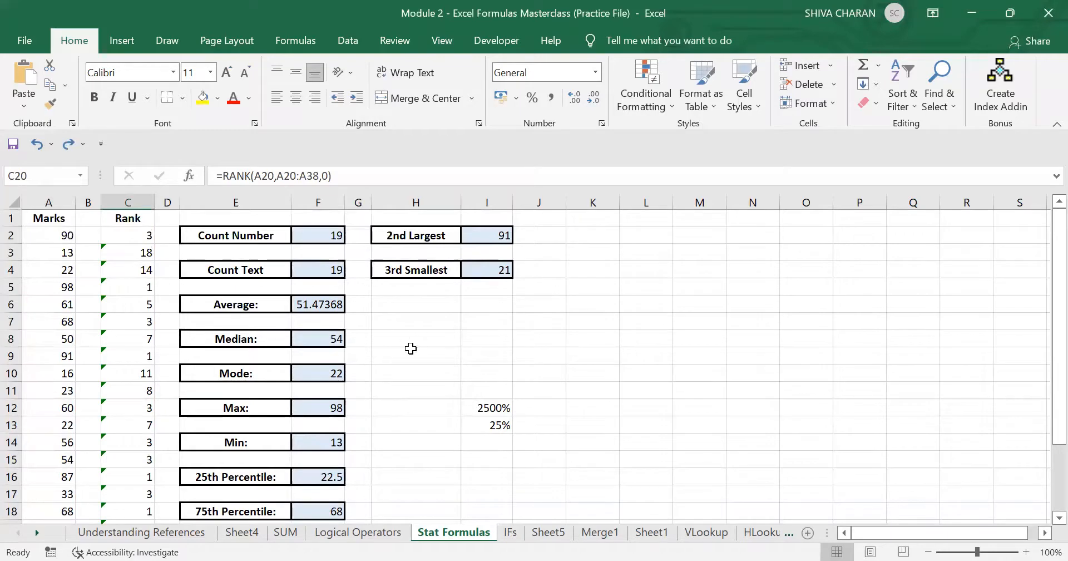
Step: Undo the rank fill and lock the range in C2's RANK formula as $A$2:$A$20
key("ctrl+z")
key("ctrl+z")
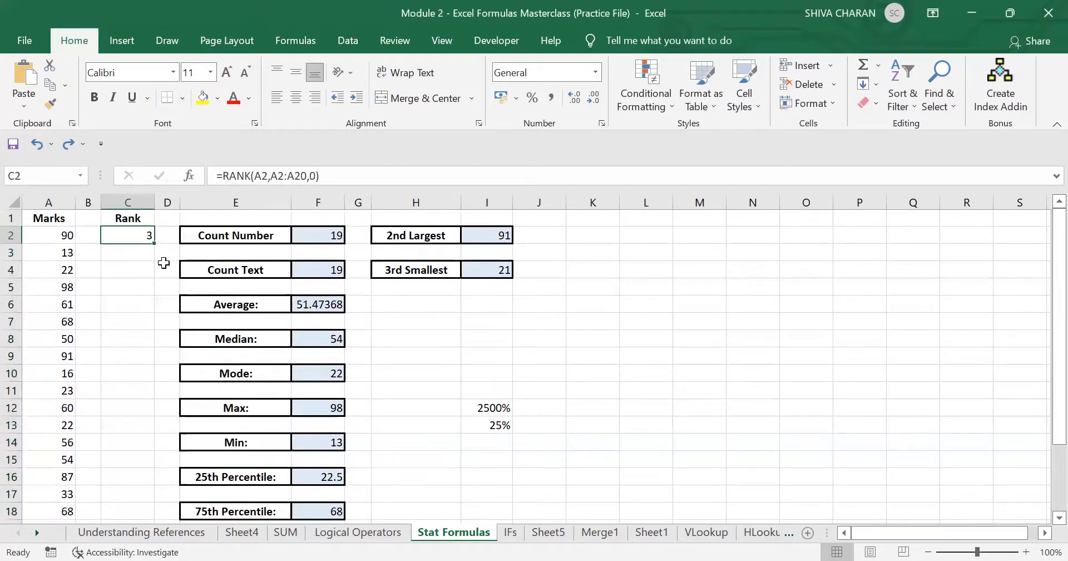
double_click(128, 237)
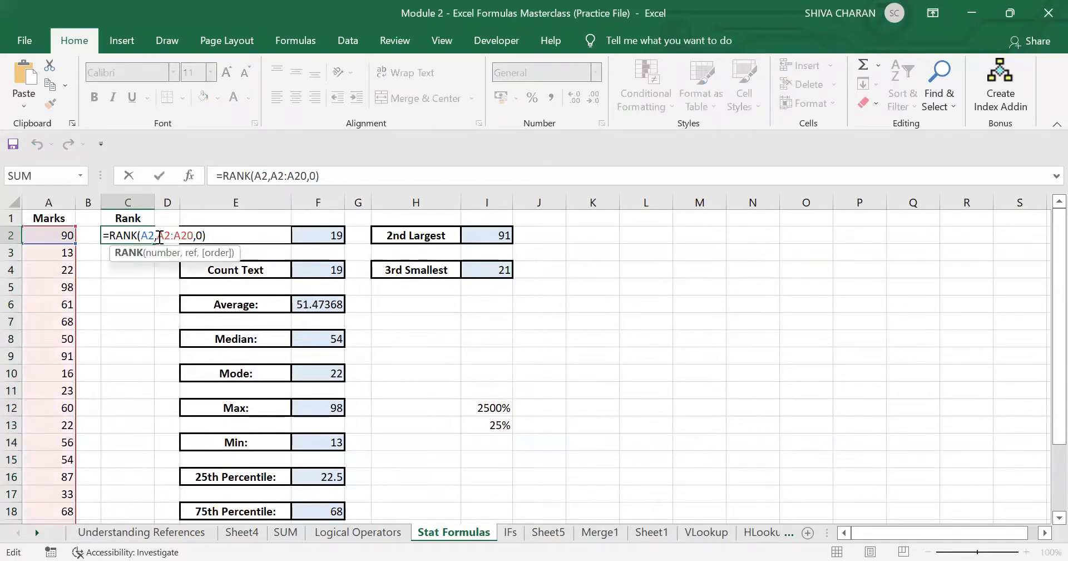
left_click_drag(158, 236, 195, 236)
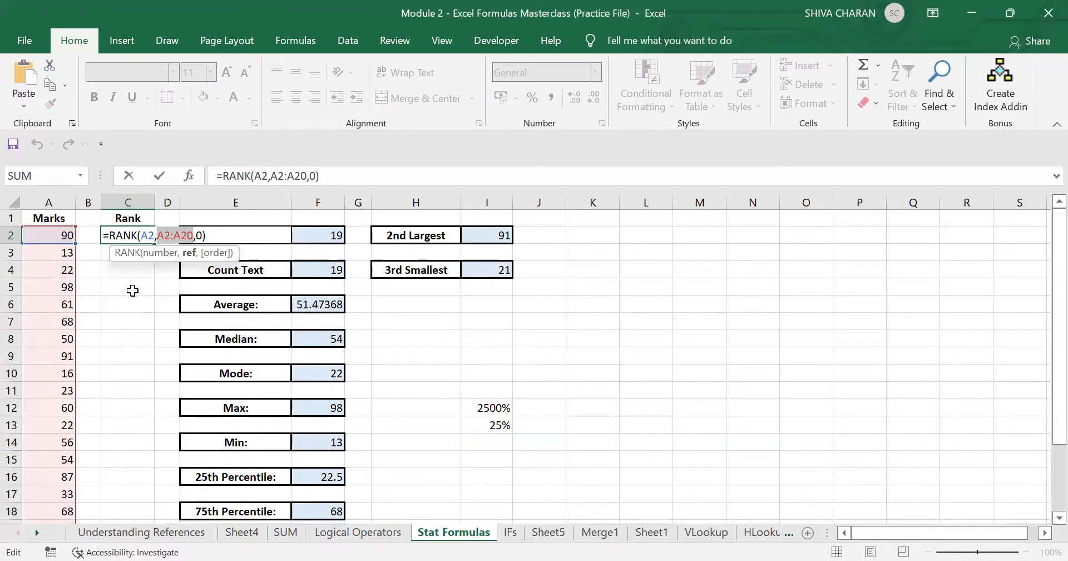
left_click(160, 236)
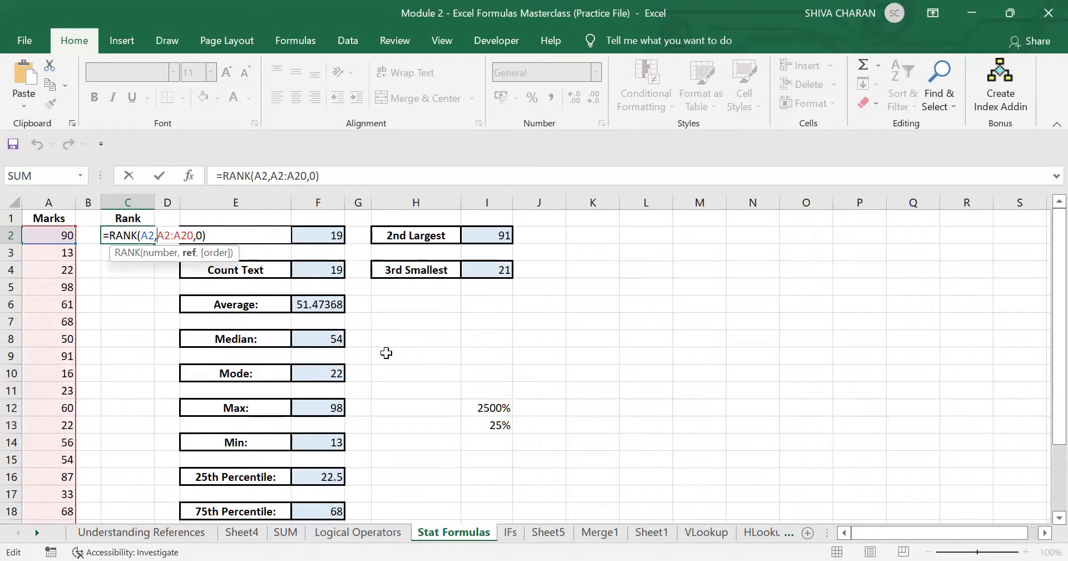
type("$A")
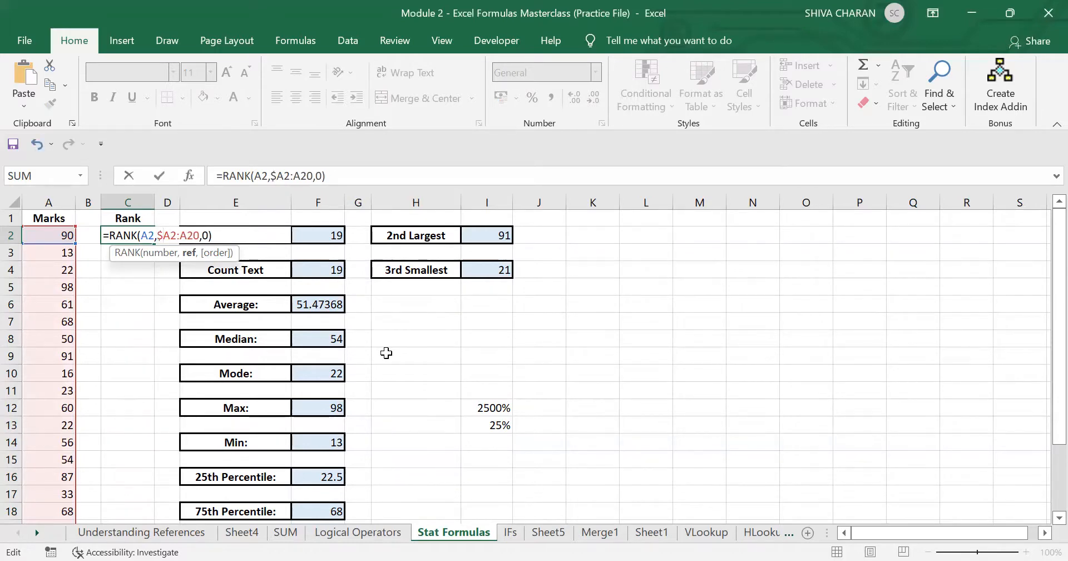
type("$2:$A")
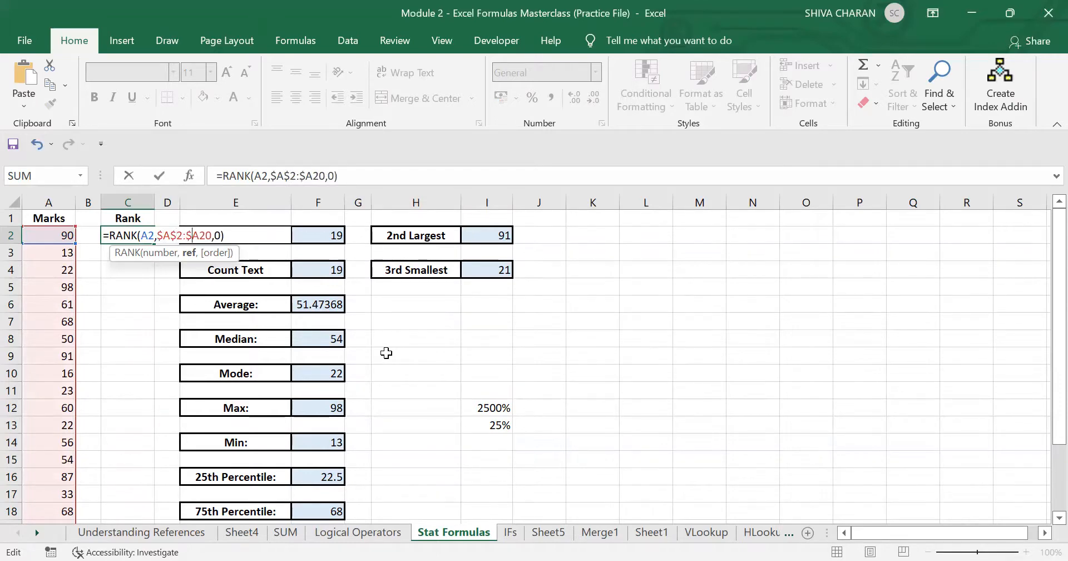
type("$")
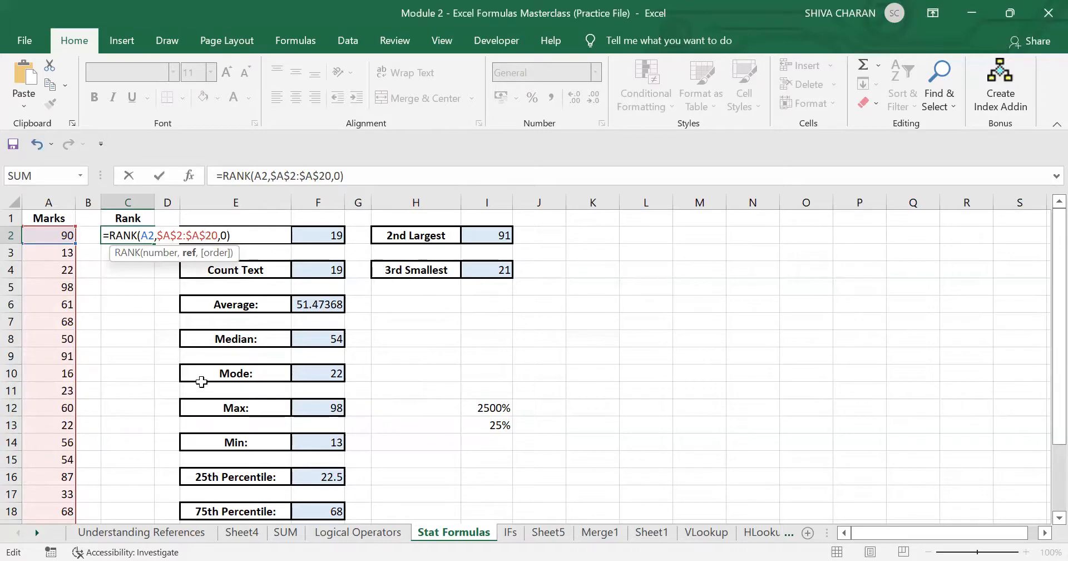
key("Return")
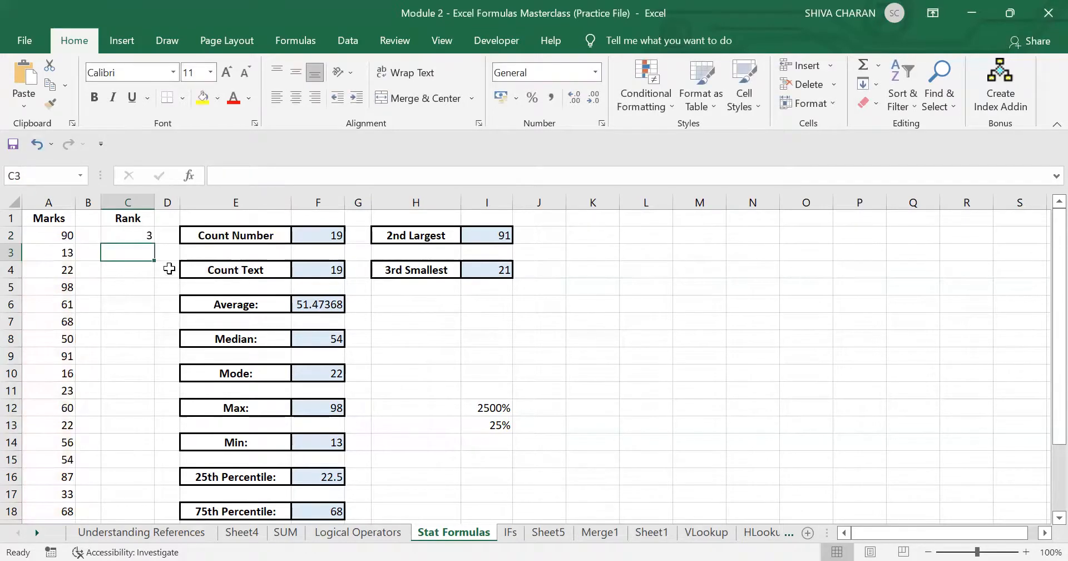
Step: Fill the RANK formula with the locked range from C2 down through C20
left_click(133, 236)
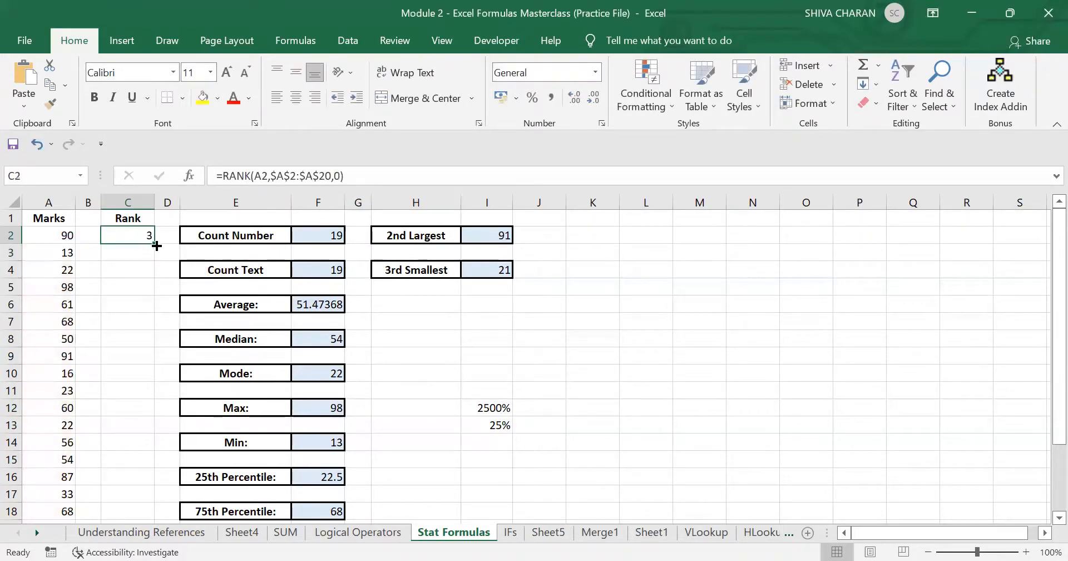
left_click_drag(156, 245, 148, 462)
scroll(146, 462, "up", 2)
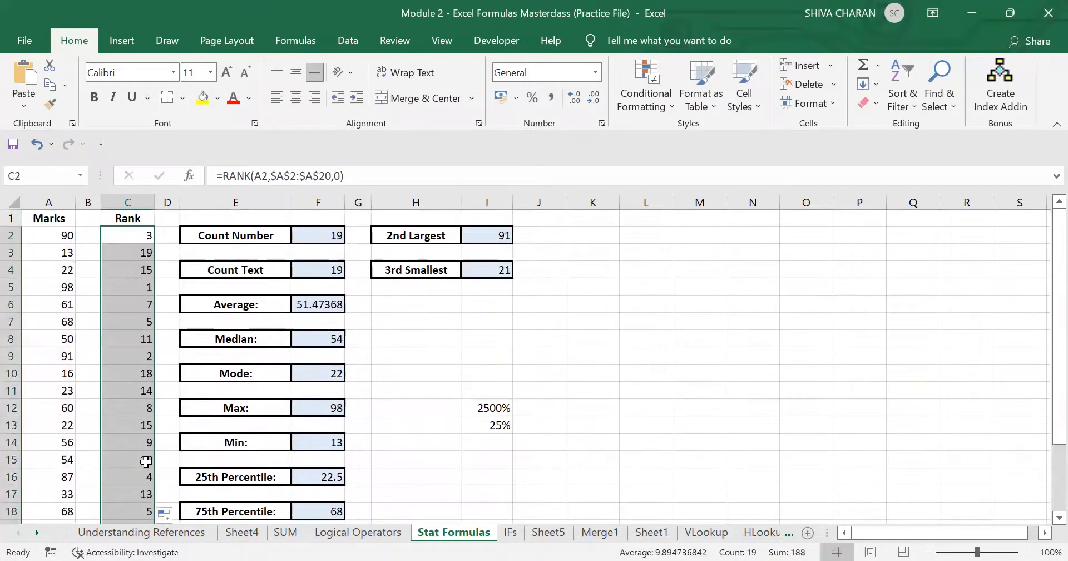
Step: Examine the filled RANK formula in C5, comparing its locked range $A$2:$A$20 with its relative mark reference A5
left_click(123, 233)
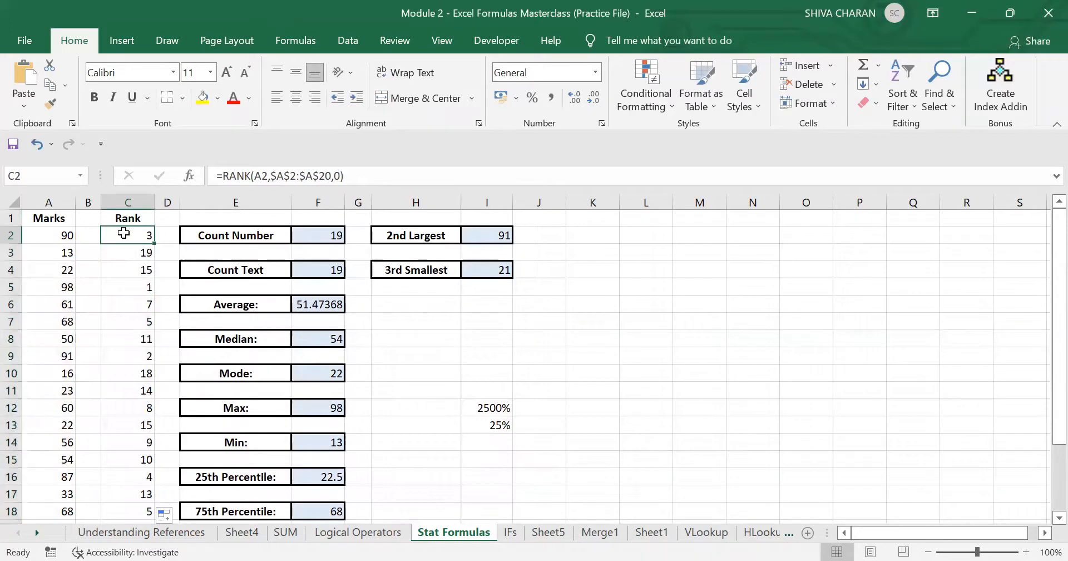
left_click(128, 286)
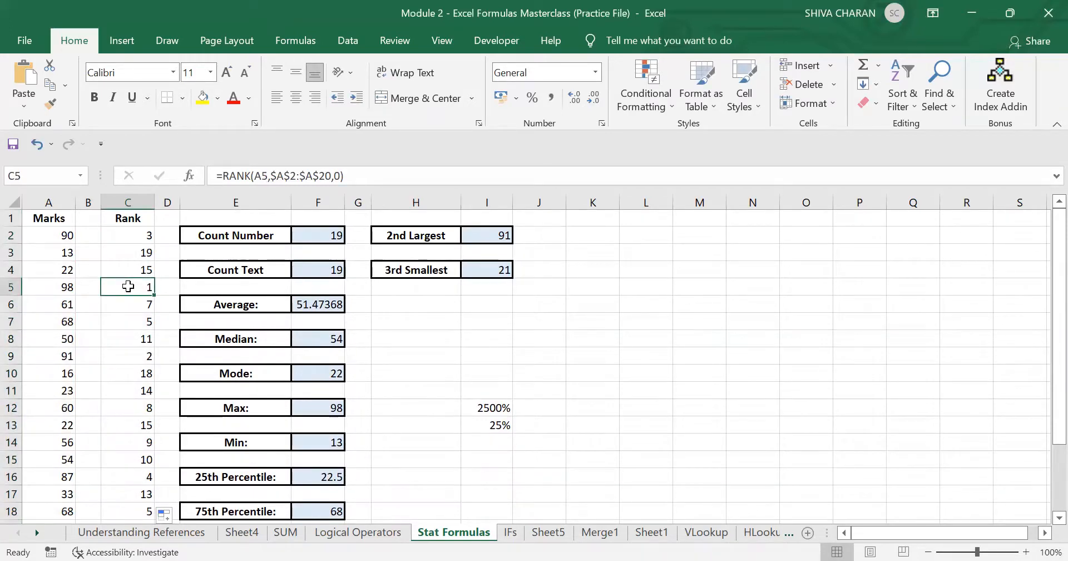
double_click(138, 287)
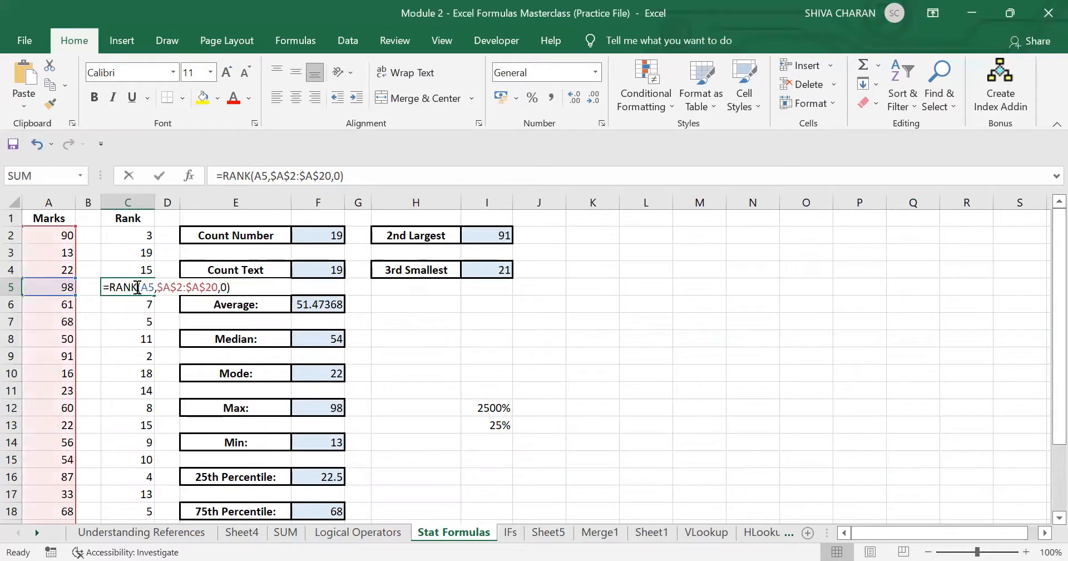
left_click_drag(159, 288, 218, 287)
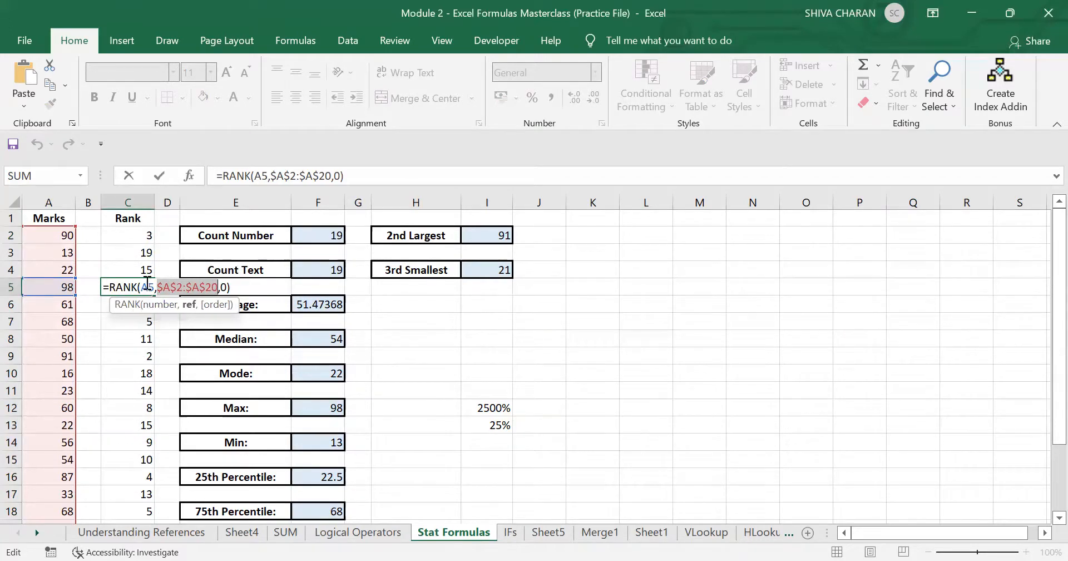
left_click_drag(141, 287, 154, 288)
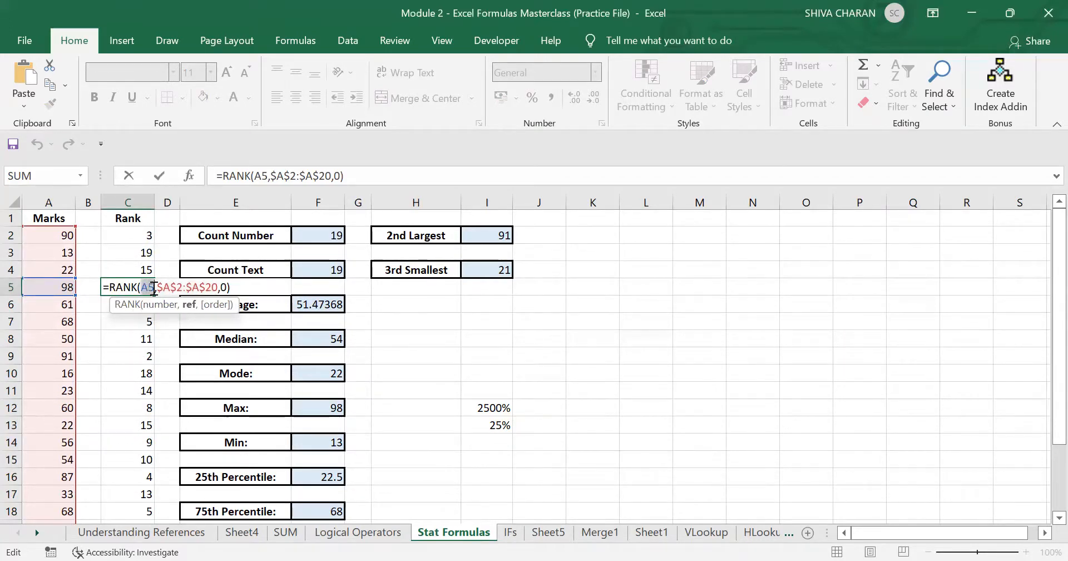
Step: Check the mark references and the locked range in the RANK formulas of C11, C15 and C18
double_click(142, 390)
left_click_drag(163, 390, 225, 390)
left_click_drag(160, 390, 139, 390)
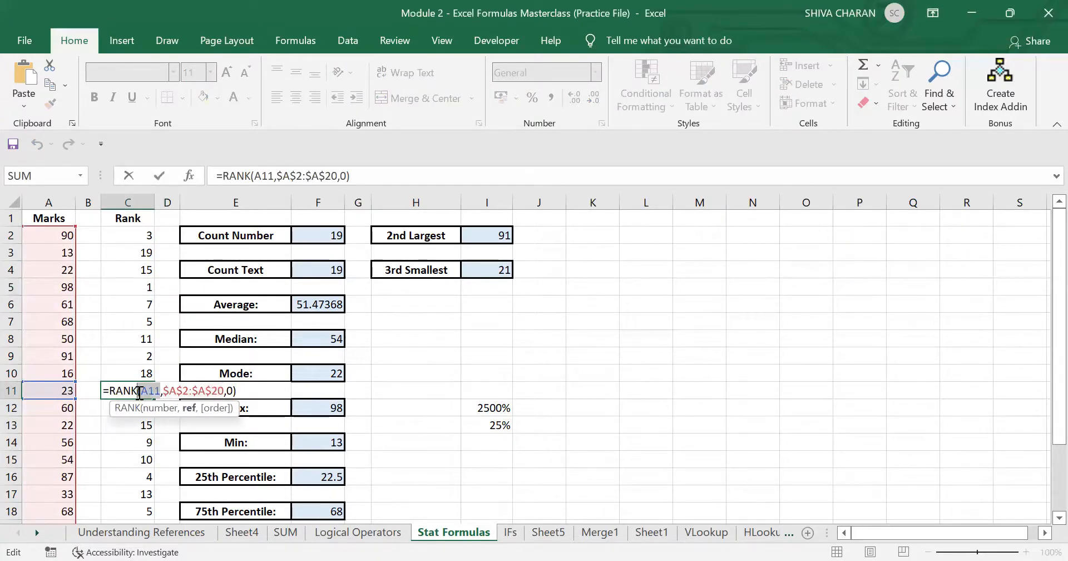
double_click(140, 459)
left_click(127, 509)
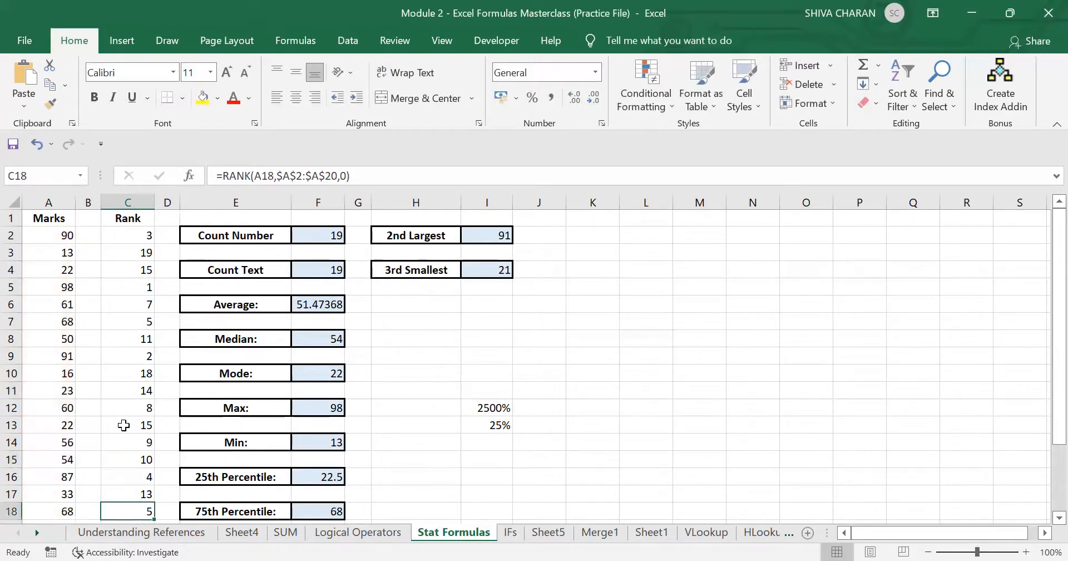
Step: Review the completed Rank column and compare the marks in A5, A9 and A2 with their ranks
left_click(124, 271)
scroll(123, 270, "down", 5)
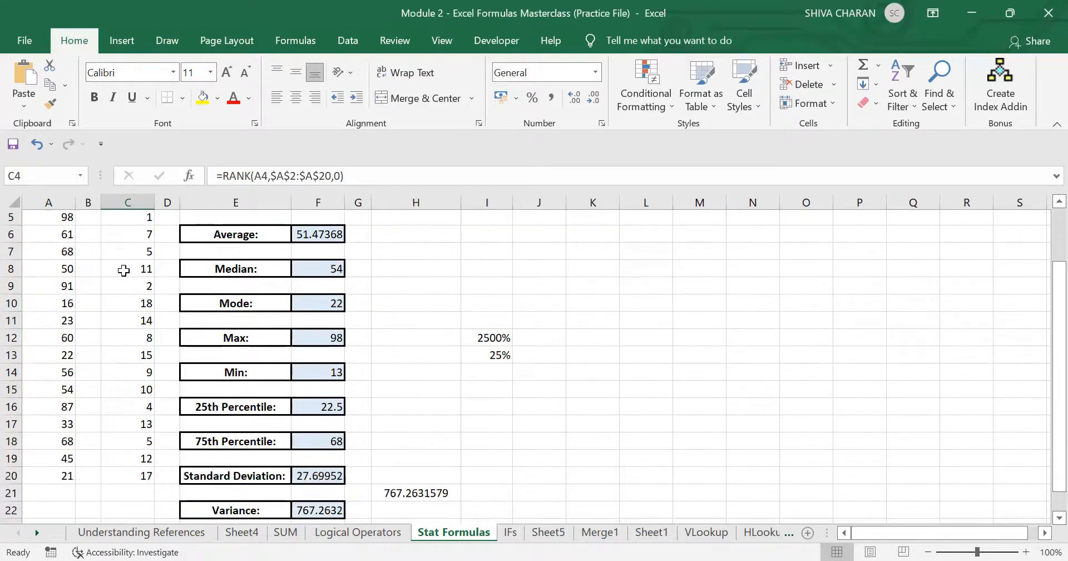
scroll(123, 270, "up", 5)
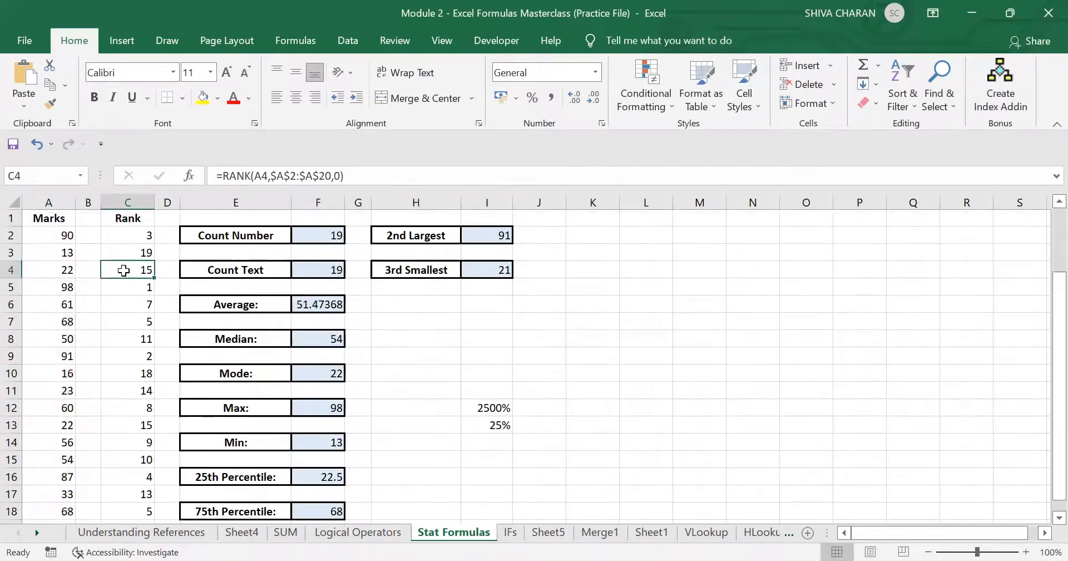
left_click(124, 236)
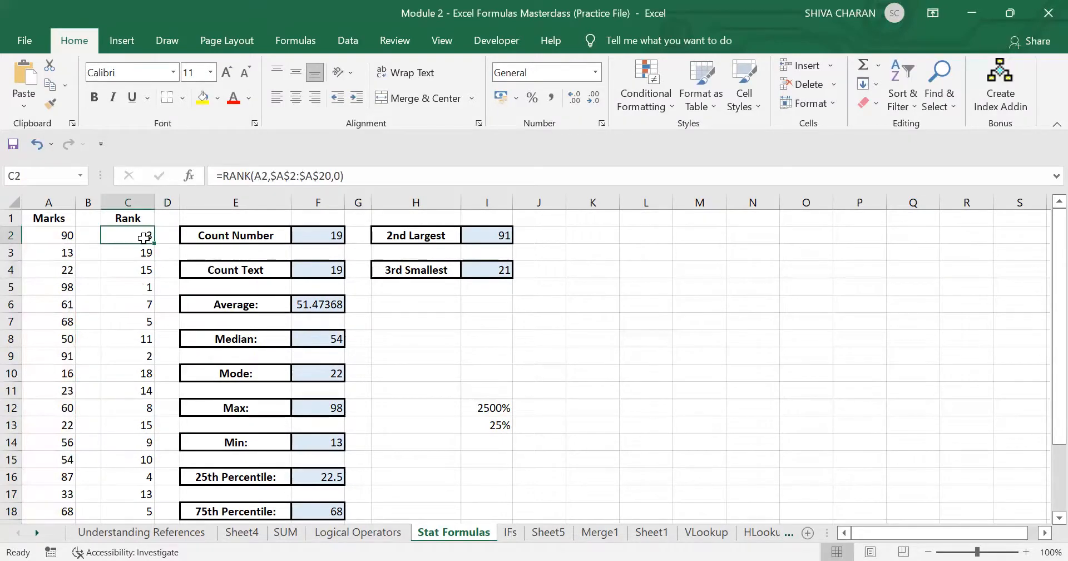
left_click(126, 287)
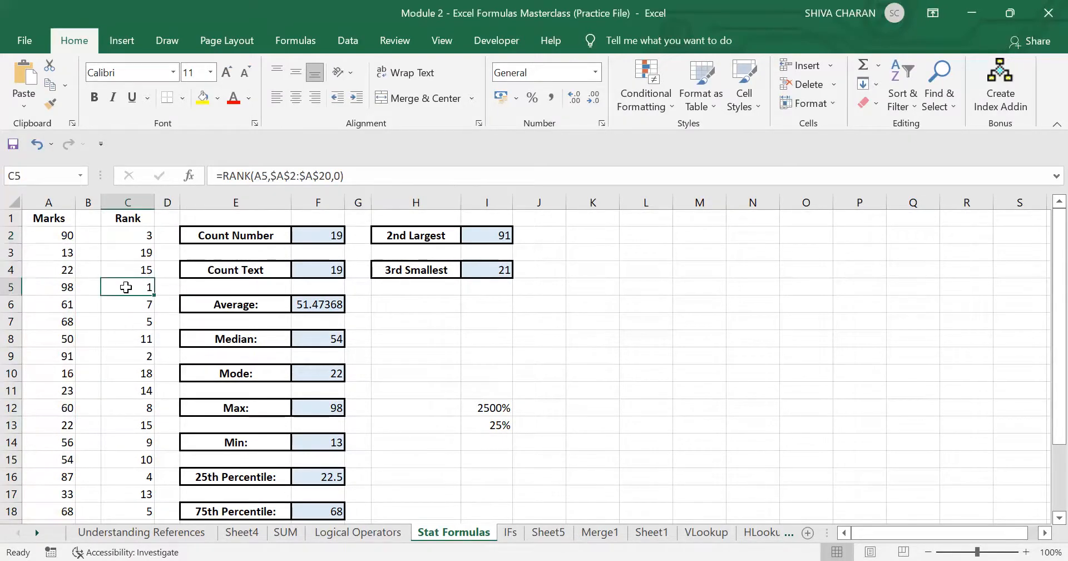
left_click(58, 287)
left_click(63, 355)
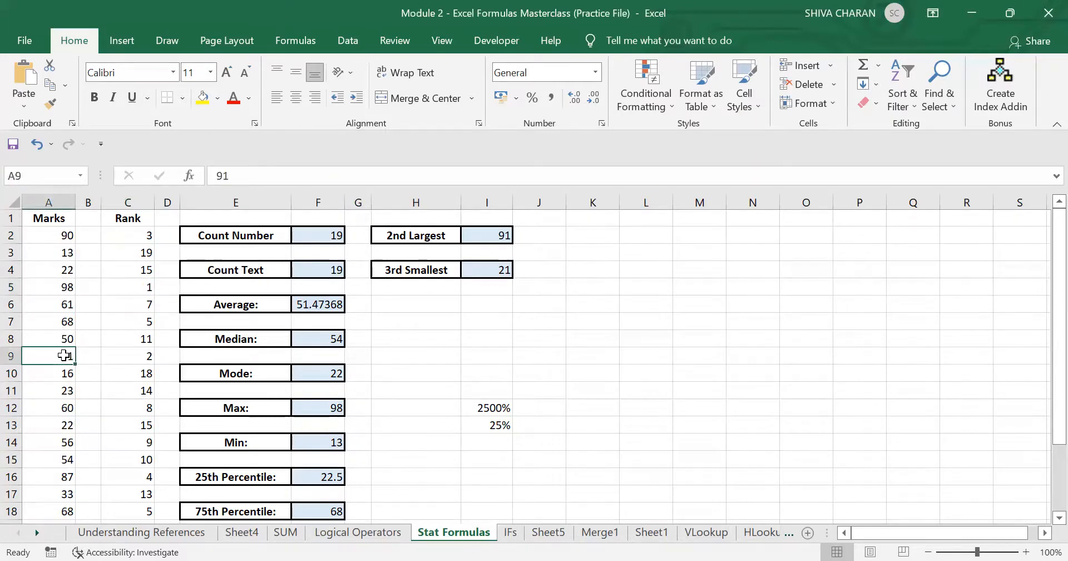
left_click(50, 243)
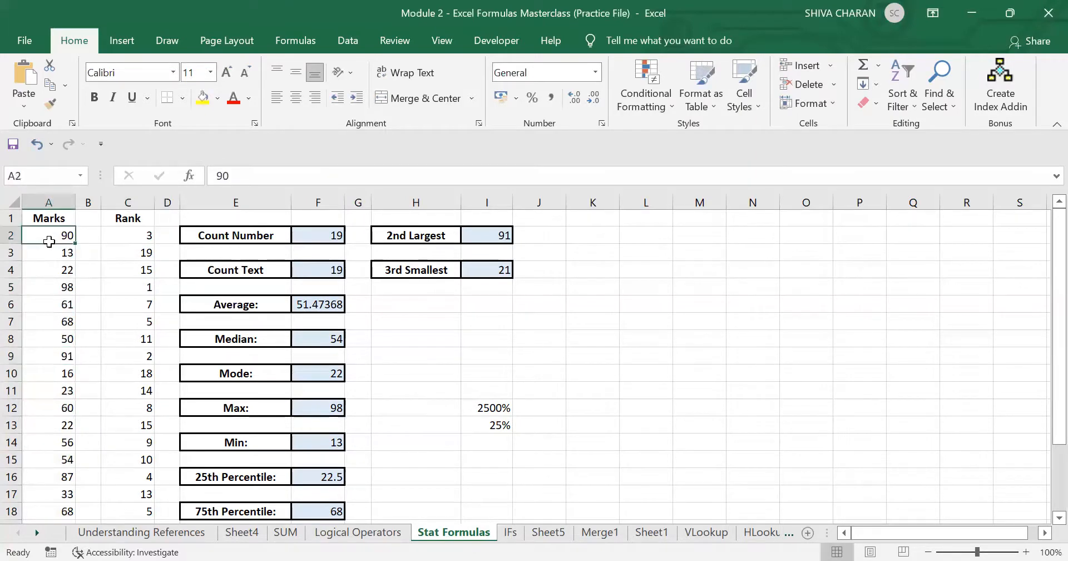
left_click(118, 363)
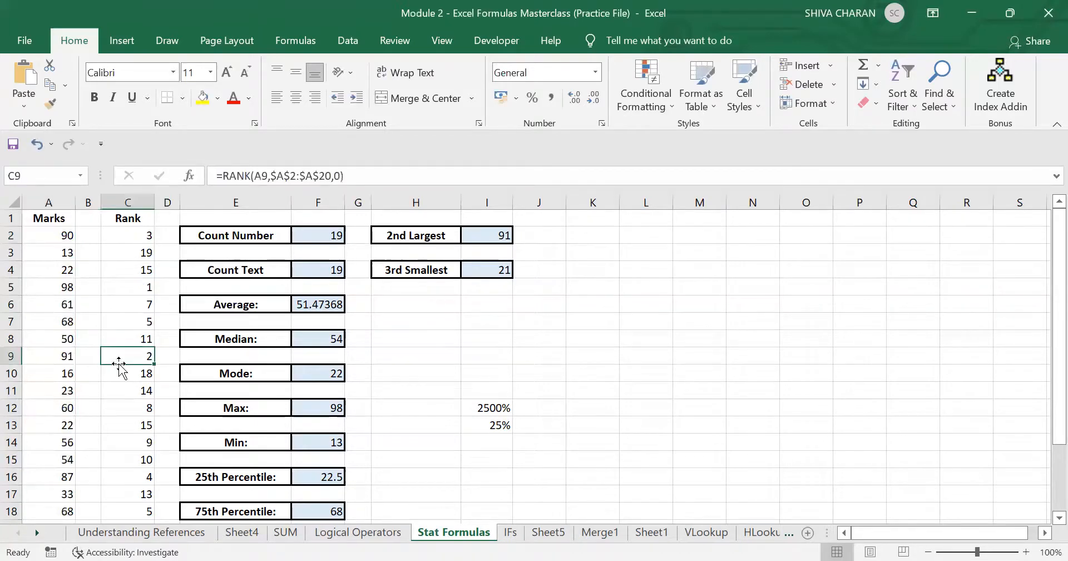
left_click(604, 376)
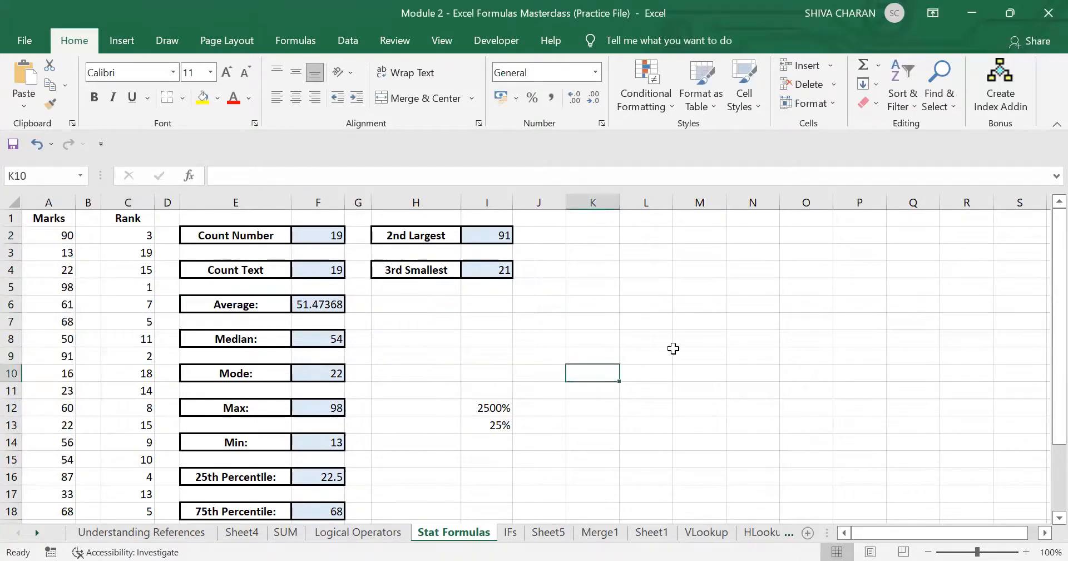